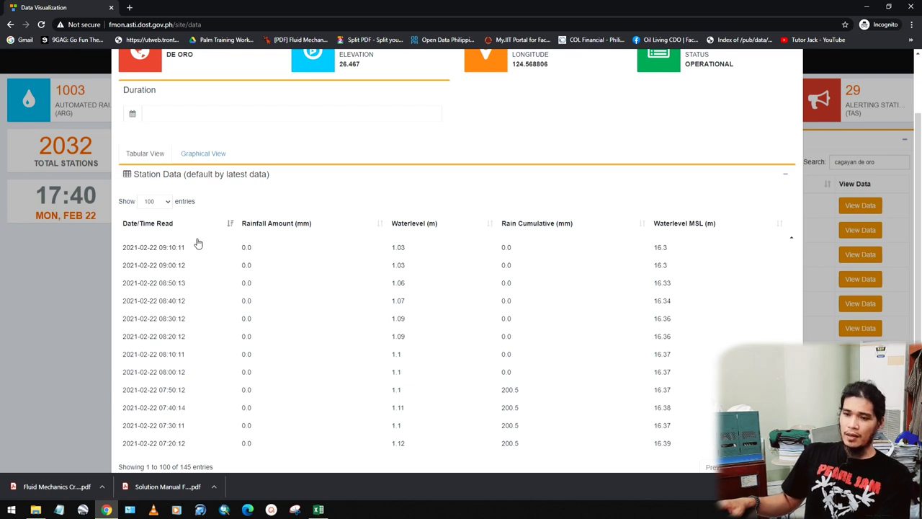
Review the older station readings, and switch to the Sample Precipitation Data workbook in Excel.
scroll(280, 290, down, 2)
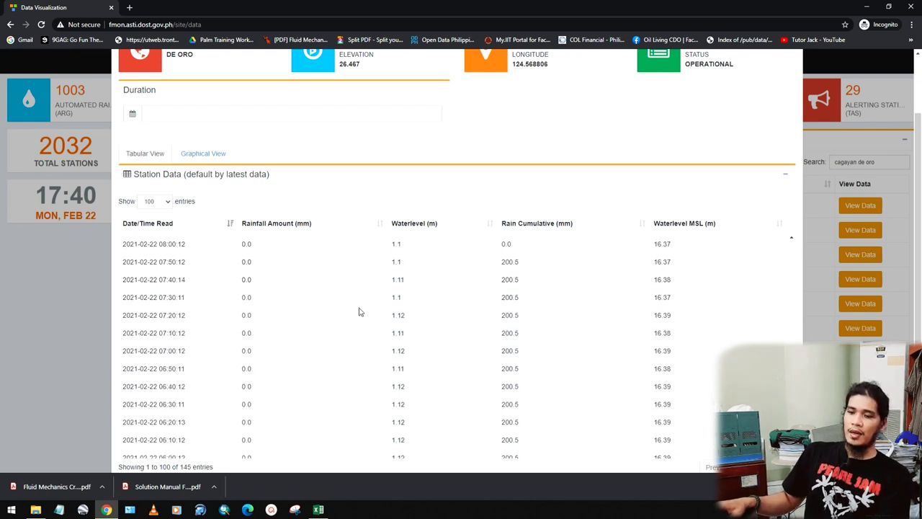
click(319, 510)
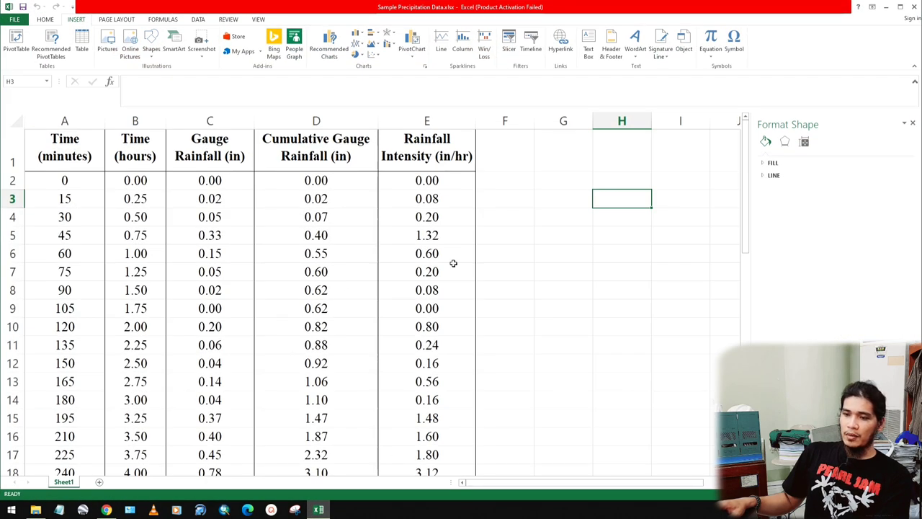
click(315, 244)
click(210, 198)
click(135, 147)
click(210, 272)
click(134, 217)
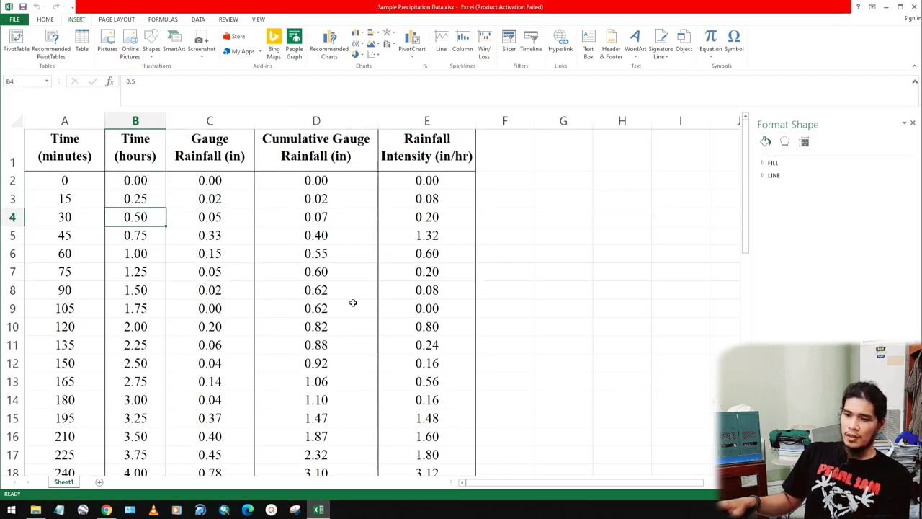
Examine the time readings in the minutes column and the hours column.
click(88, 182)
click(66, 203)
click(79, 217)
click(86, 236)
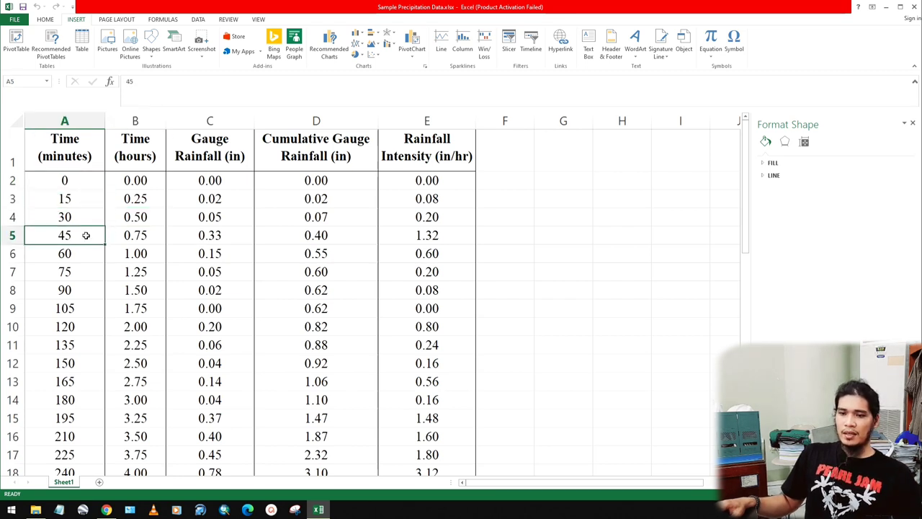
click(72, 121)
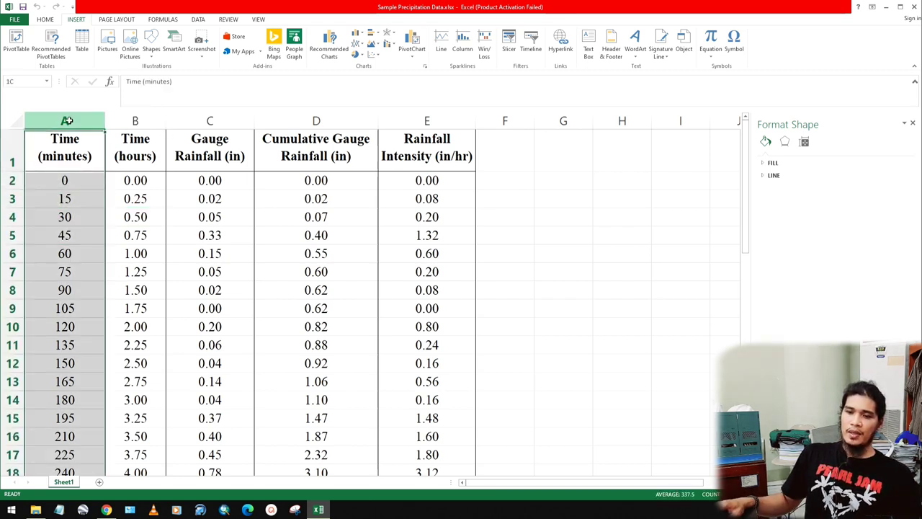
click(133, 120)
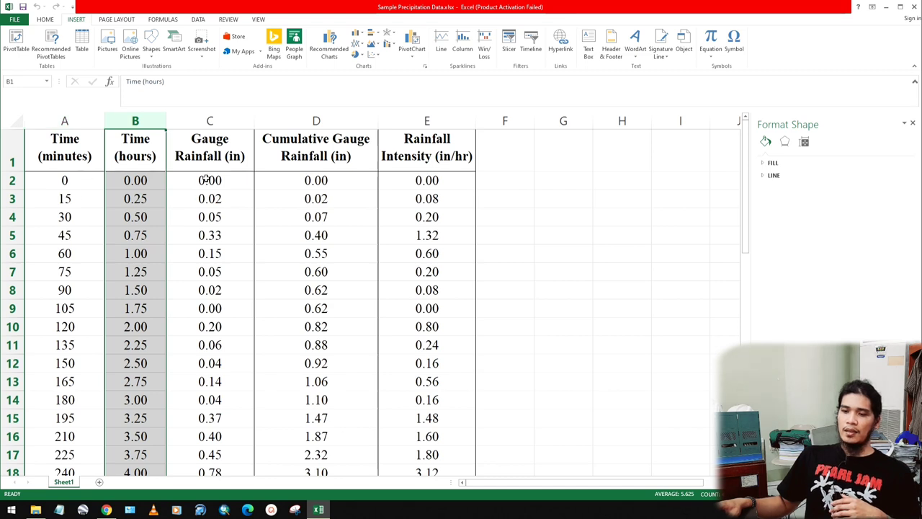
Examine the Gauge Rainfall readings in column C row by row, from the 15-minute entry to the 120-minute entry.
click(65, 199)
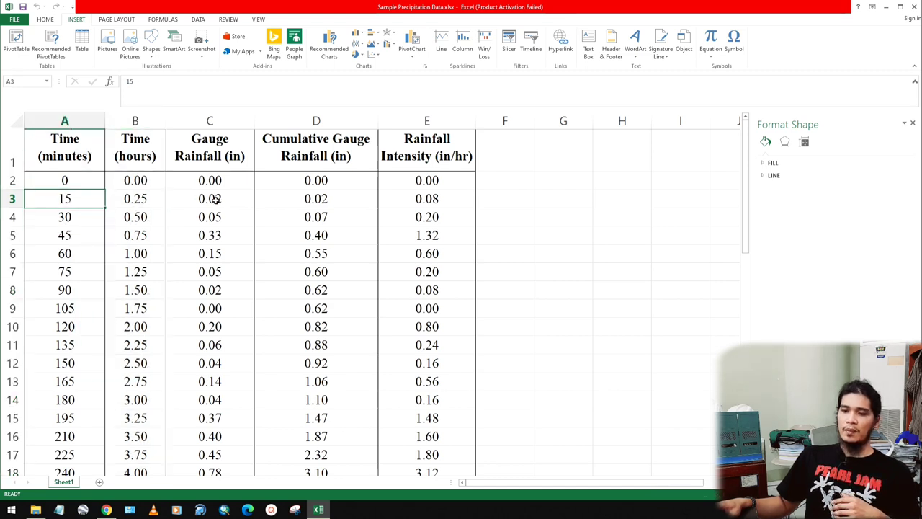
click(210, 120)
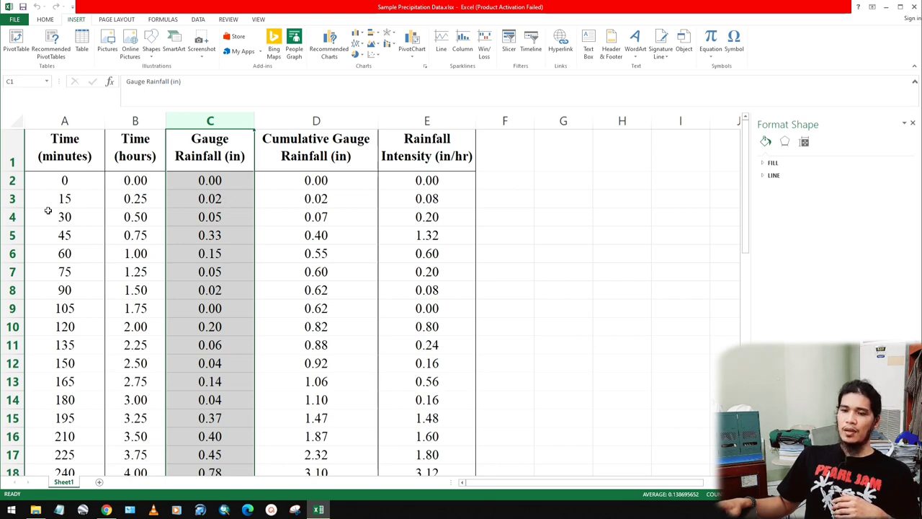
click(223, 199)
key(Down)
key(Down)
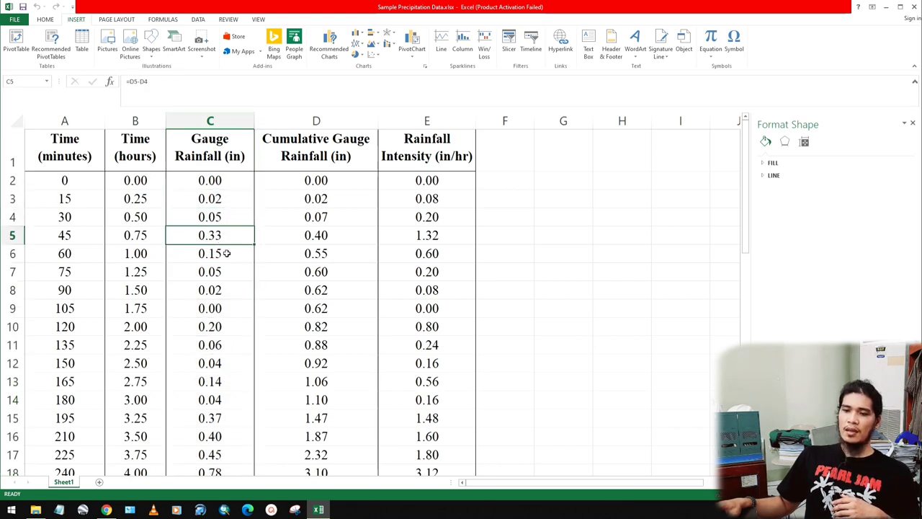
key(Down)
key(Down)
key(Down)
key(Down)
key(Down)
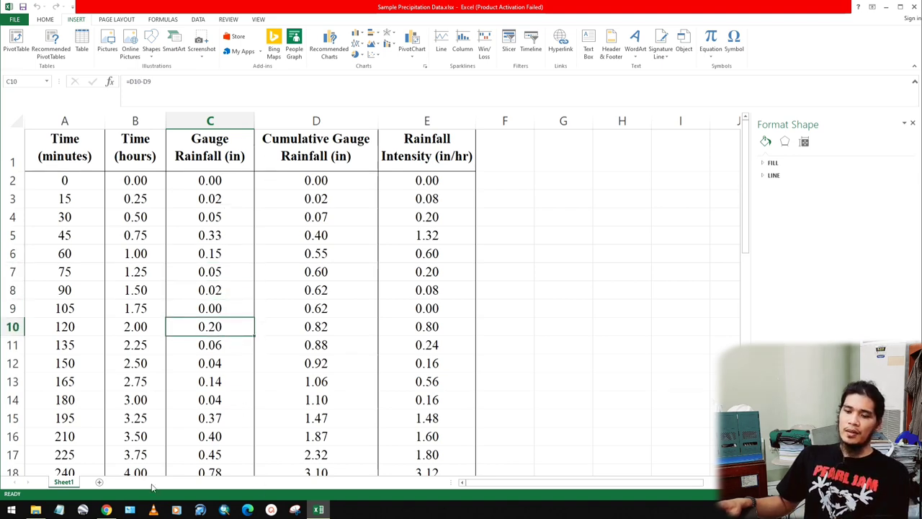
Check the station data table in Chrome, and return to Excel to examine the Cumulative Gauge Rainfall column against the gauge rainfall.
click(105, 509)
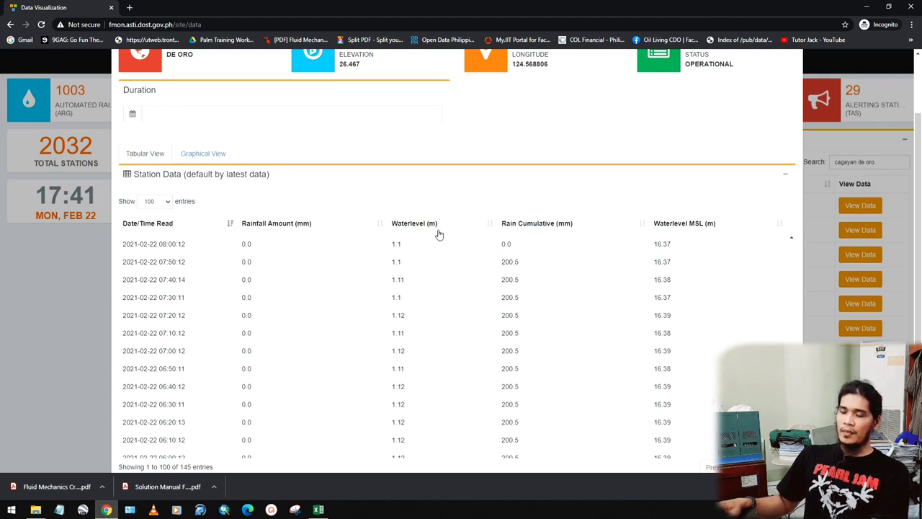
click(318, 509)
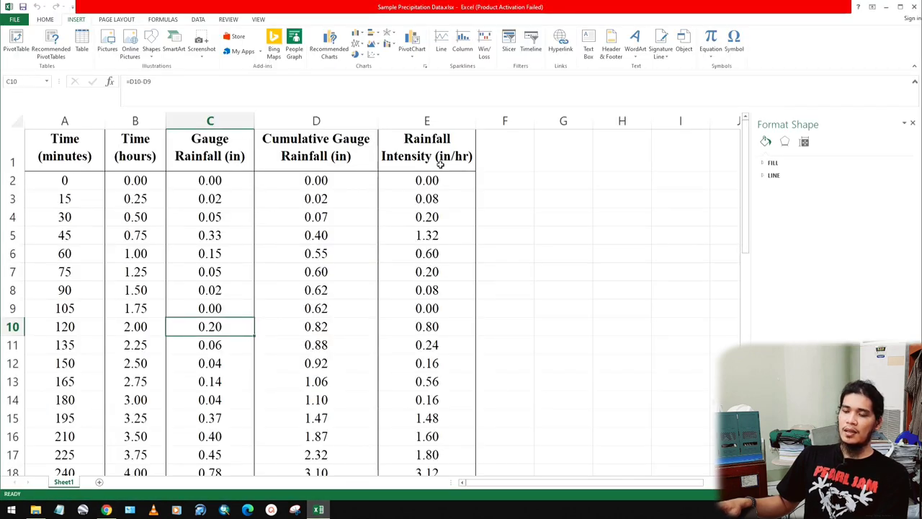
click(317, 121)
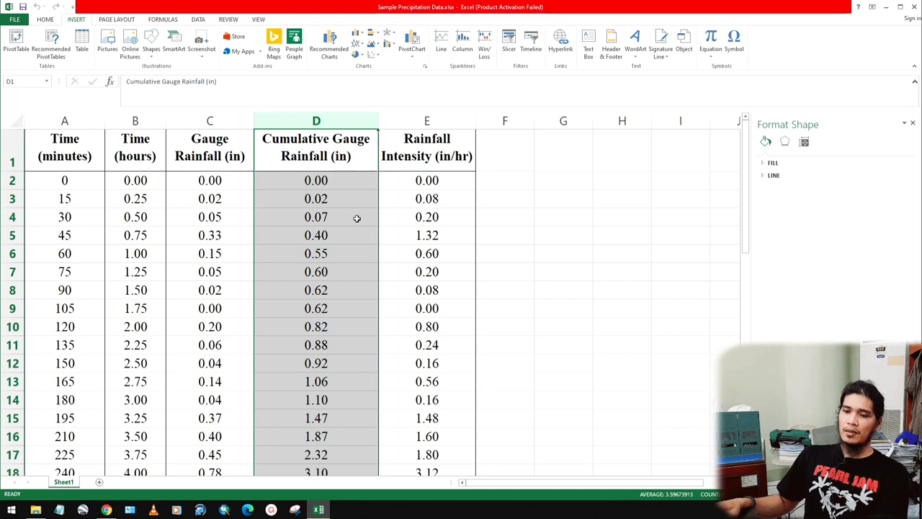
drag(308, 216, 310, 235)
click(308, 215)
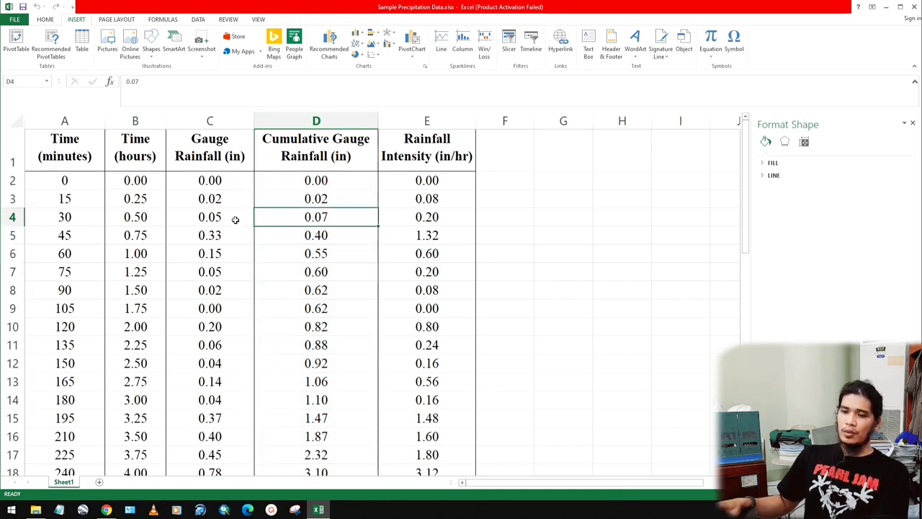
click(234, 220)
click(336, 219)
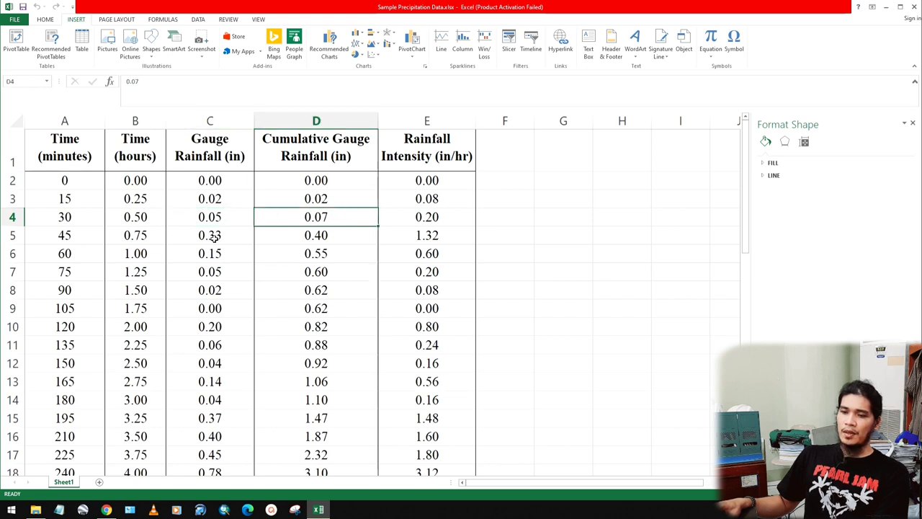
click(326, 235)
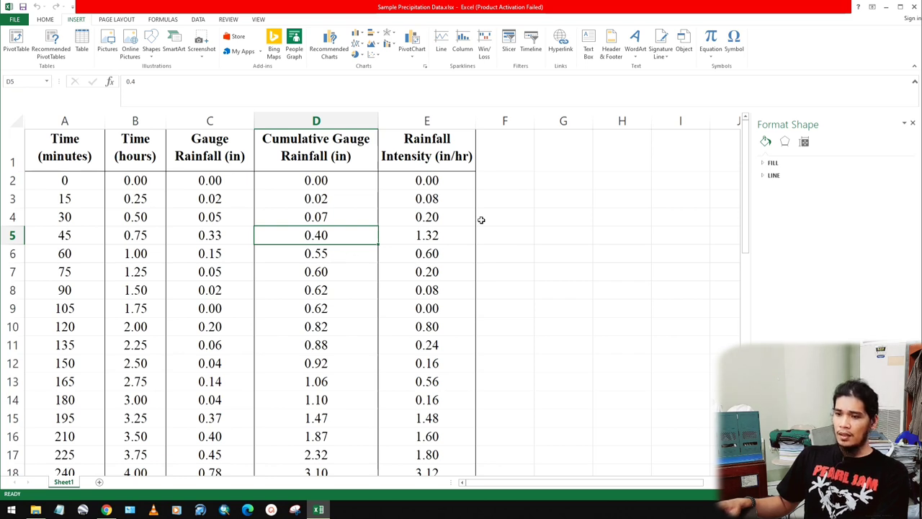
Examine the Rainfall Intensity column and the formulas in cells E2 and E3.
click(444, 120)
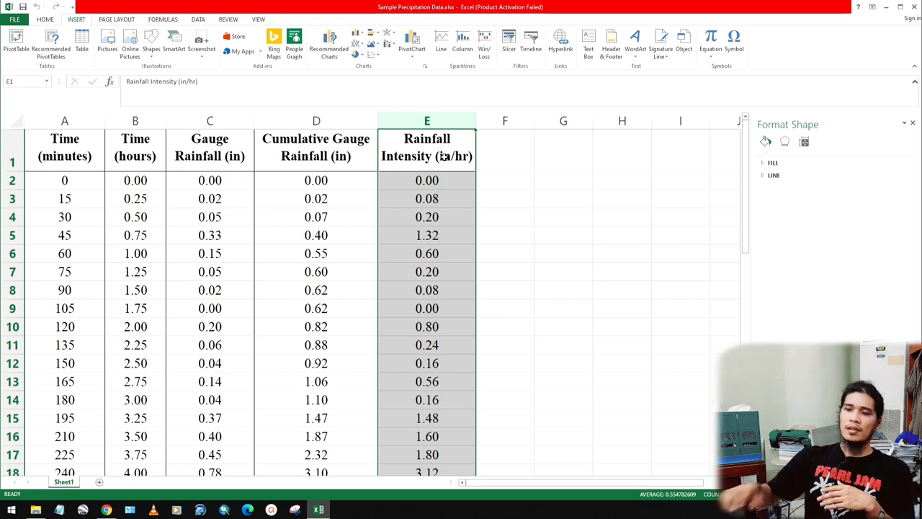
click(445, 181)
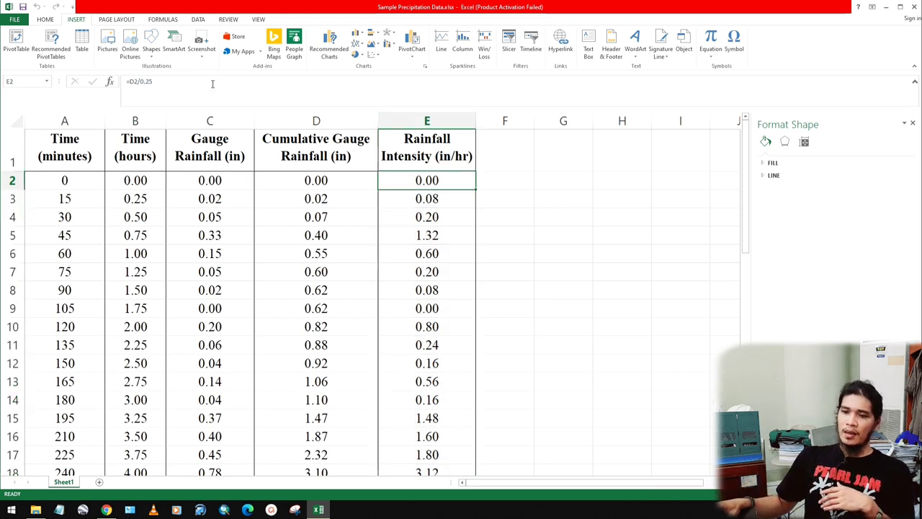
click(213, 83)
key(Return)
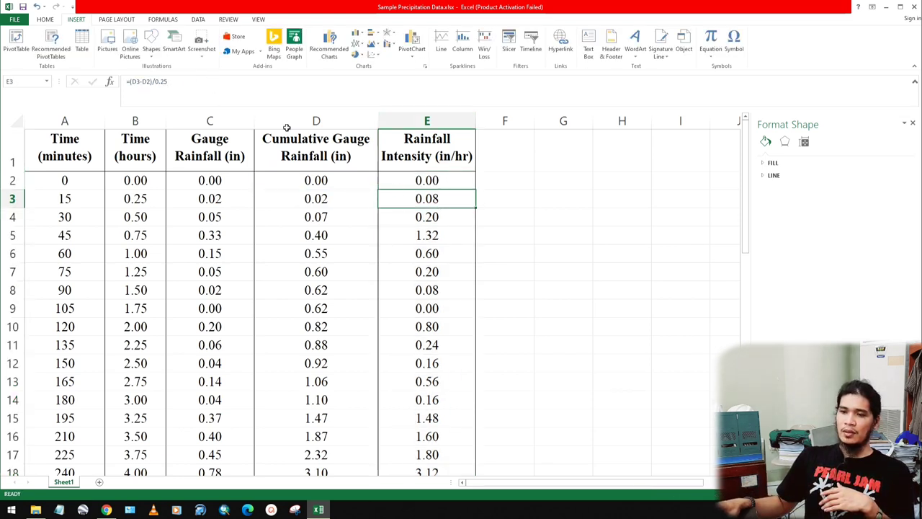
text(=(D3-D2)/0.25)
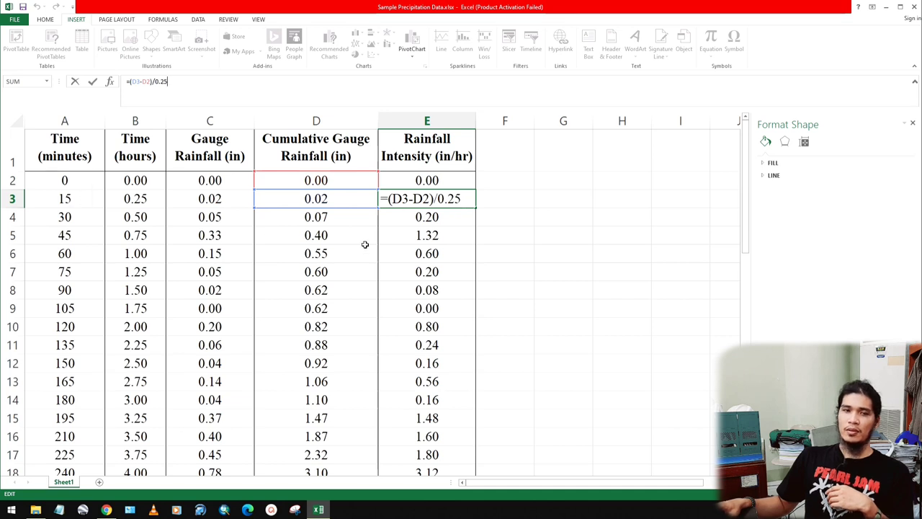
Calculate the rainfall intensity in F3 with the formula =C3/.25 and fill it down to F9.
click(491, 199)
text(=)
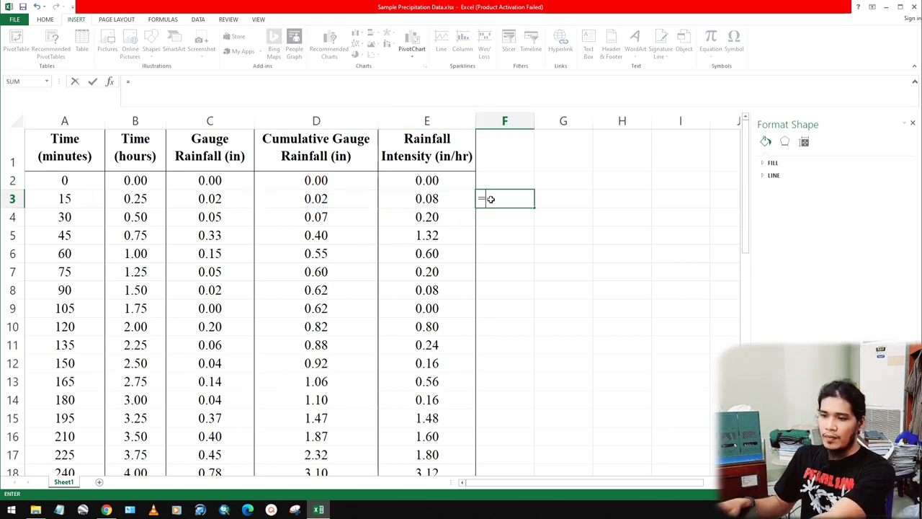
click(234, 209)
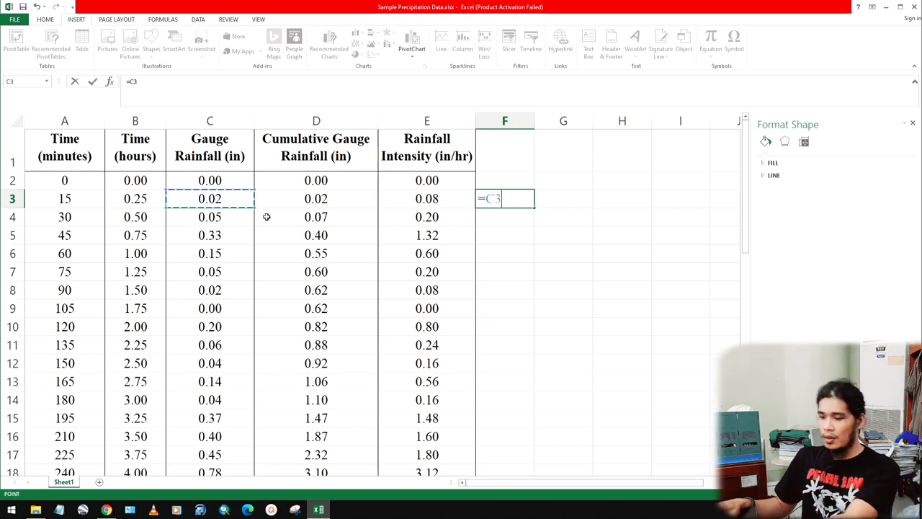
text(/.25)
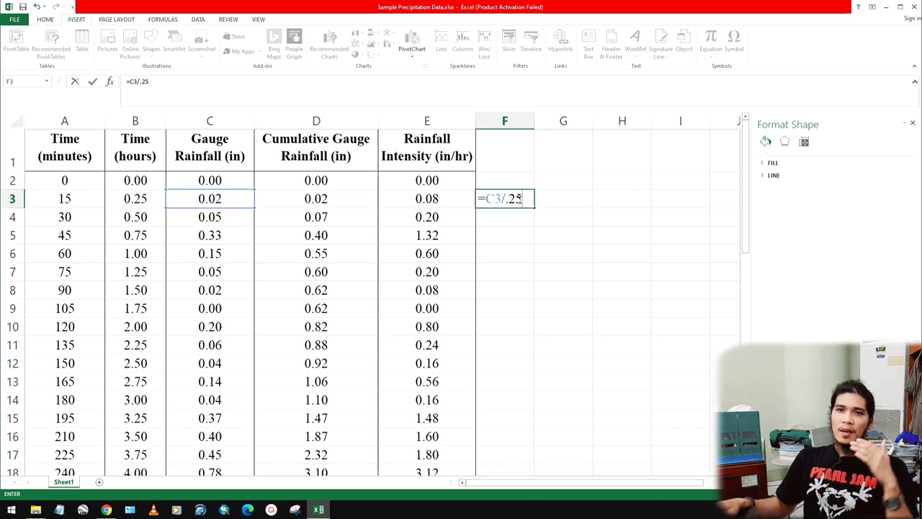
key(Return)
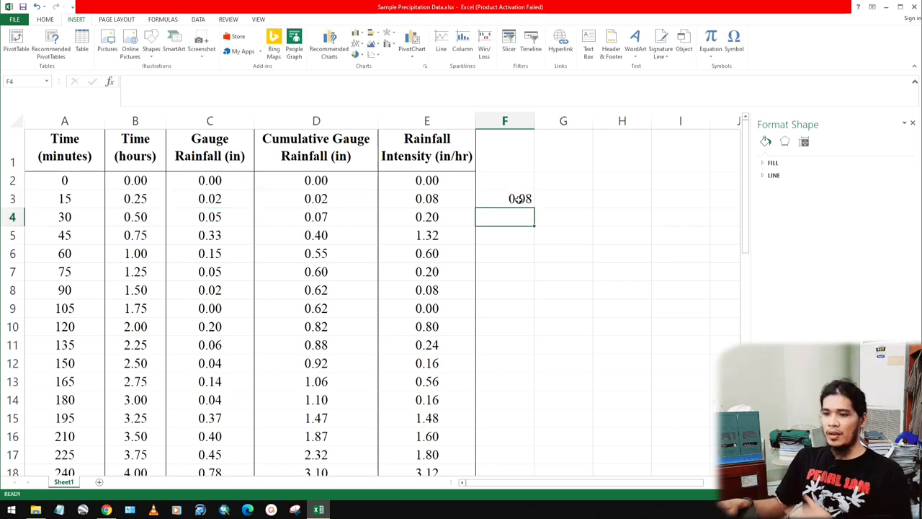
click(530, 203)
drag(535, 208, 534, 317)
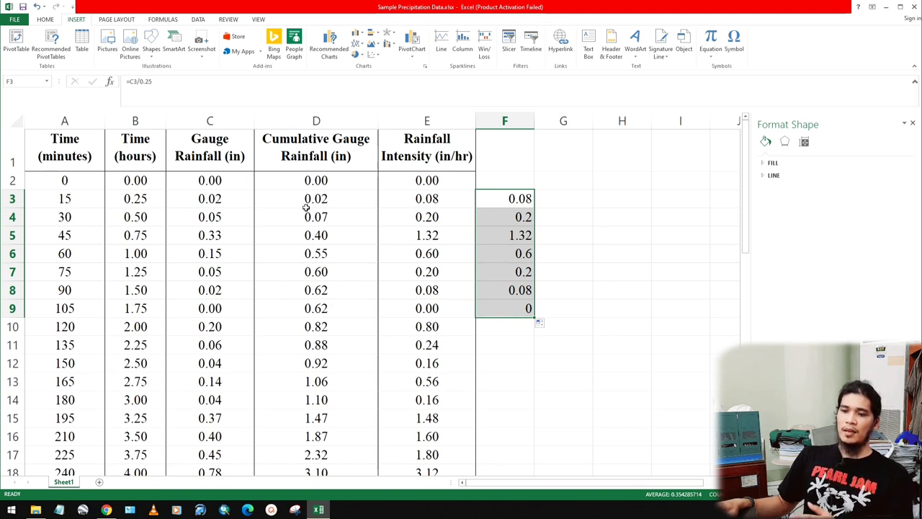
Inspect the intensity formula in E4 and the gauge rainfall formula in C4.
click(424, 216)
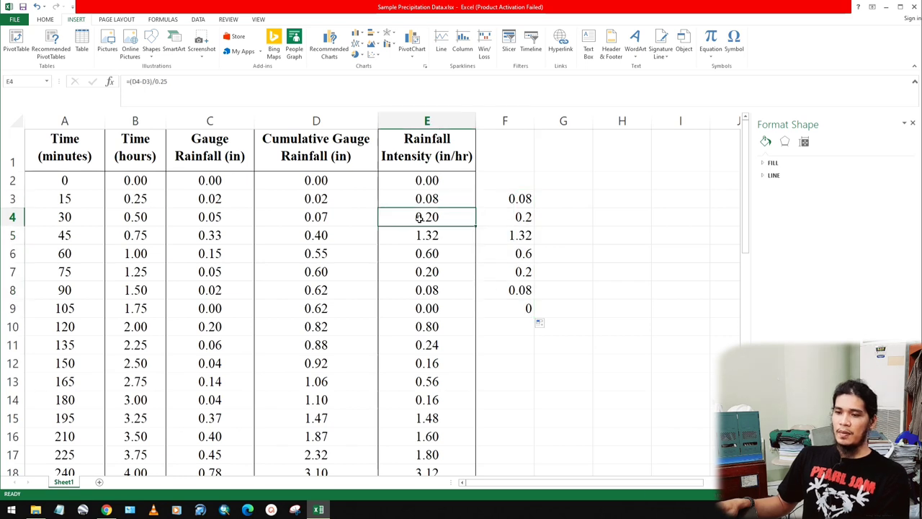
key(F2)
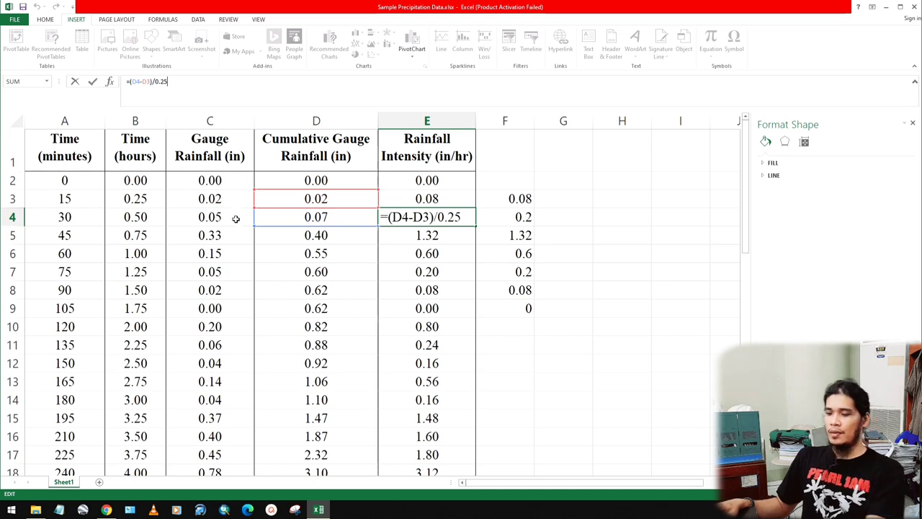
key(Return)
click(566, 232)
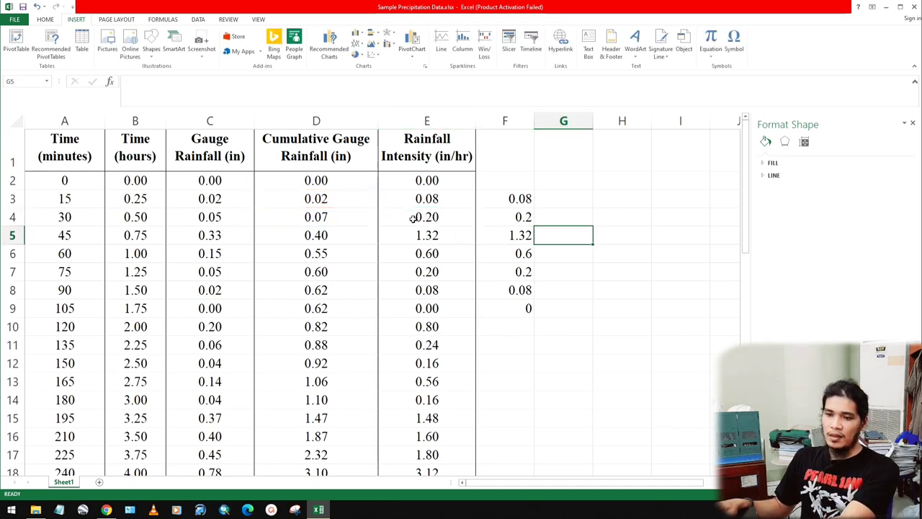
click(225, 217)
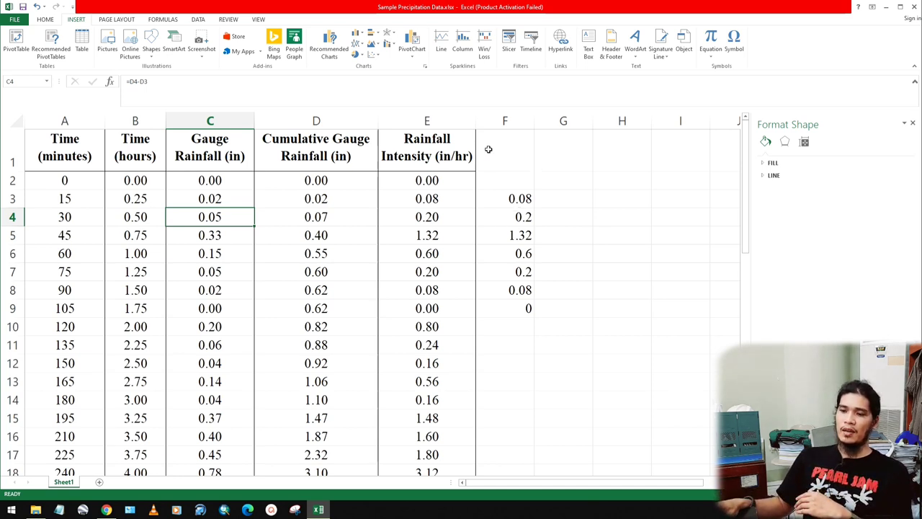
Clear the trial intensity values from cells F3 to F9.
drag(513, 198, 514, 303)
key(Delete)
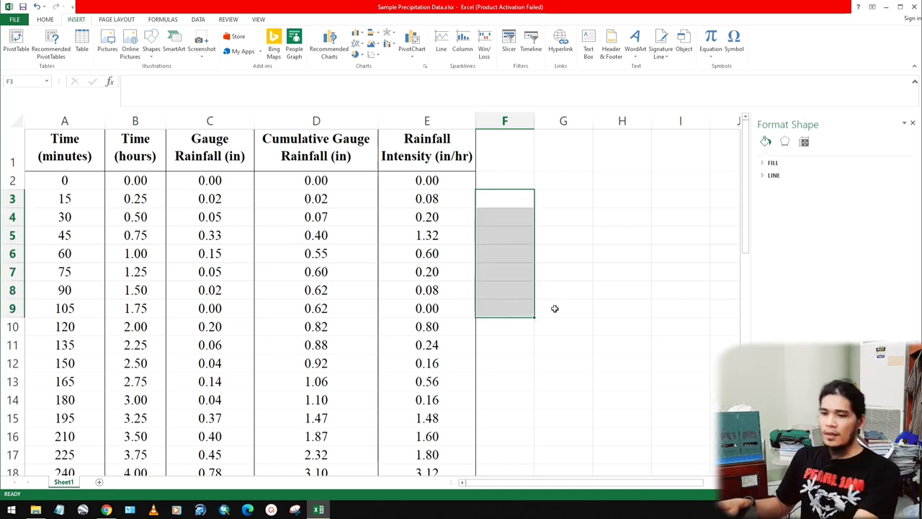
click(561, 253)
click(514, 199)
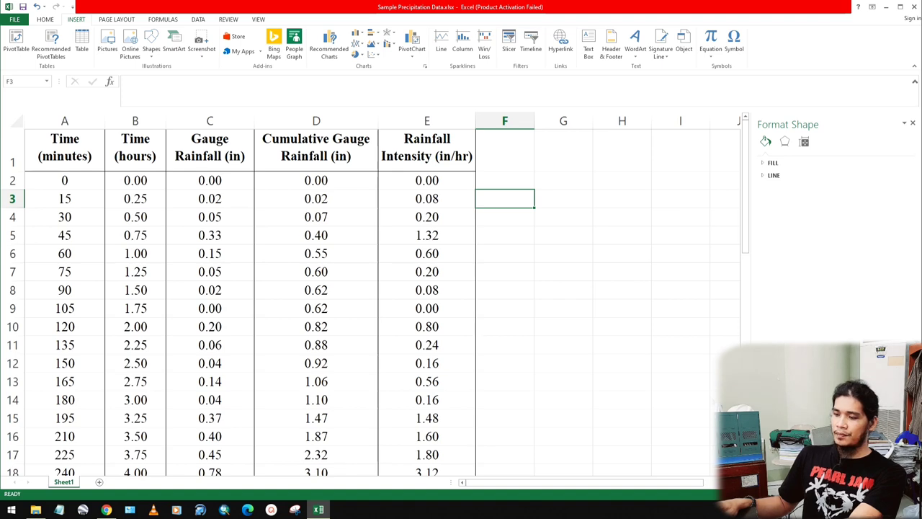
scroll(371, 294, down, 5)
click(446, 306)
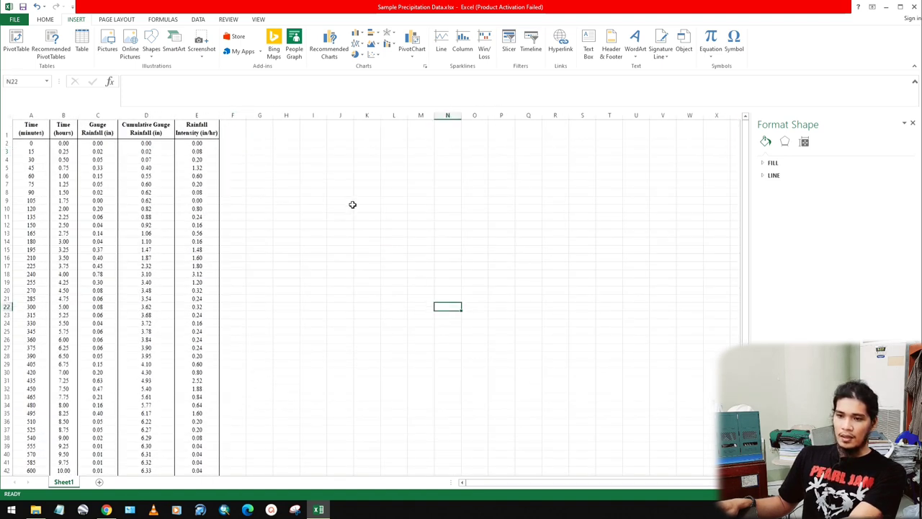
click(260, 150)
click(259, 159)
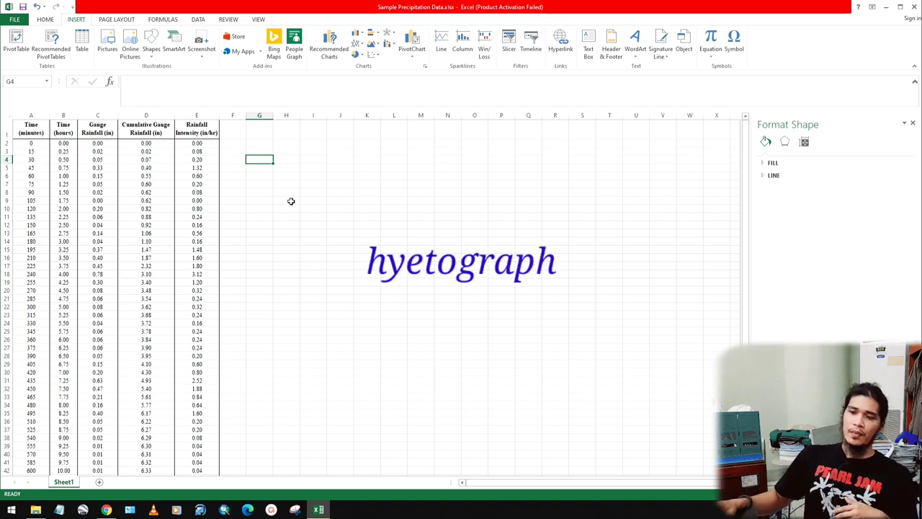
click(259, 176)
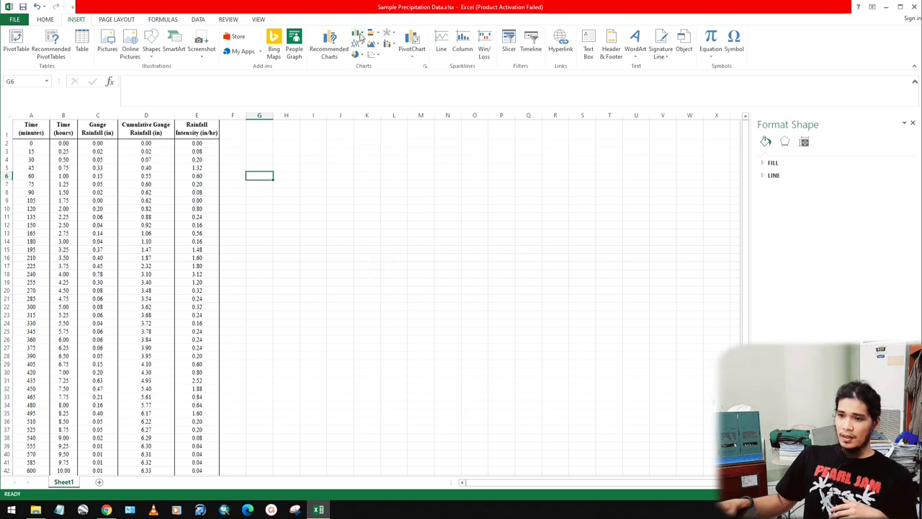
click(360, 38)
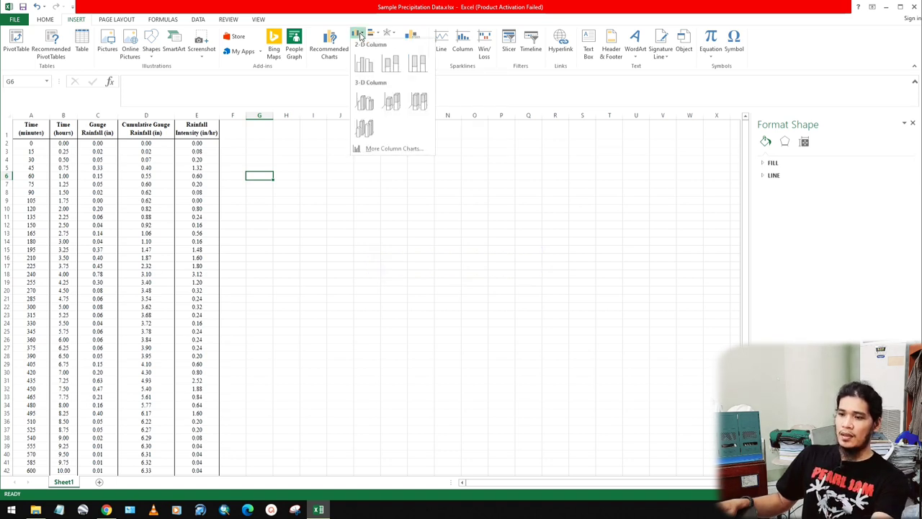
click(371, 63)
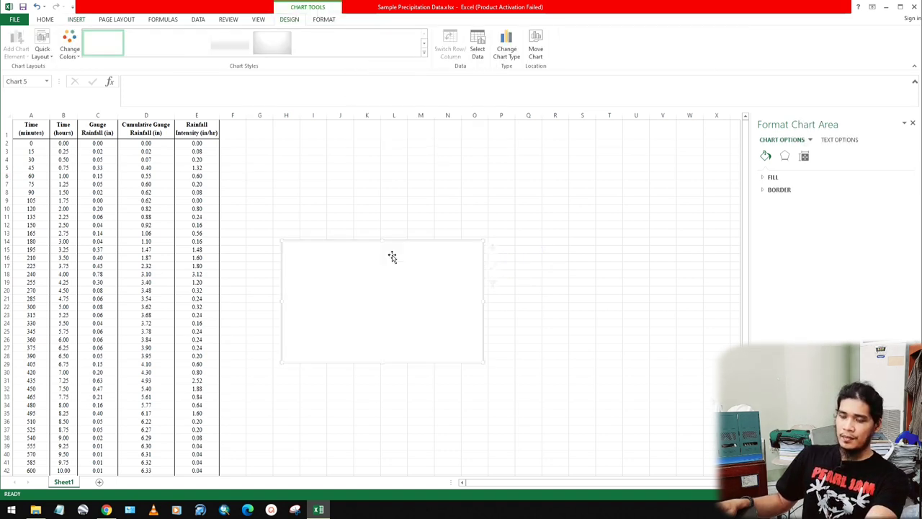
drag(387, 262, 353, 206)
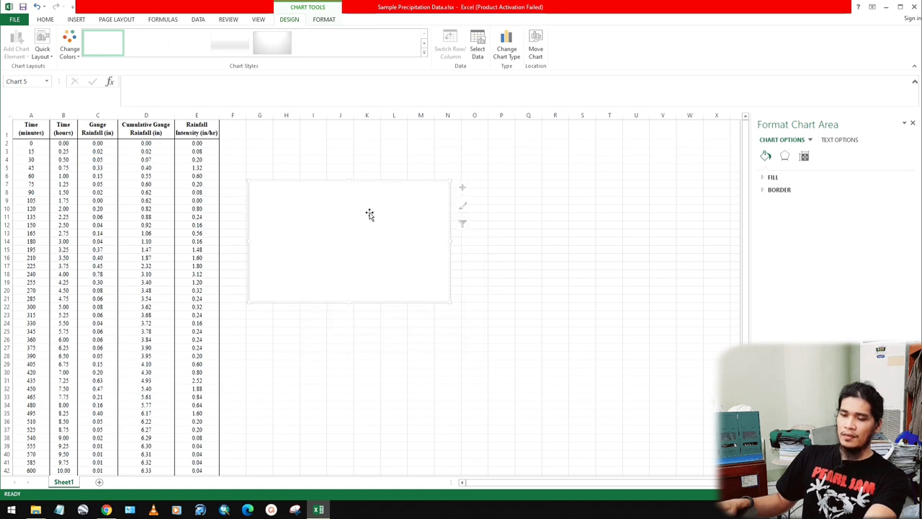
key(Escape)
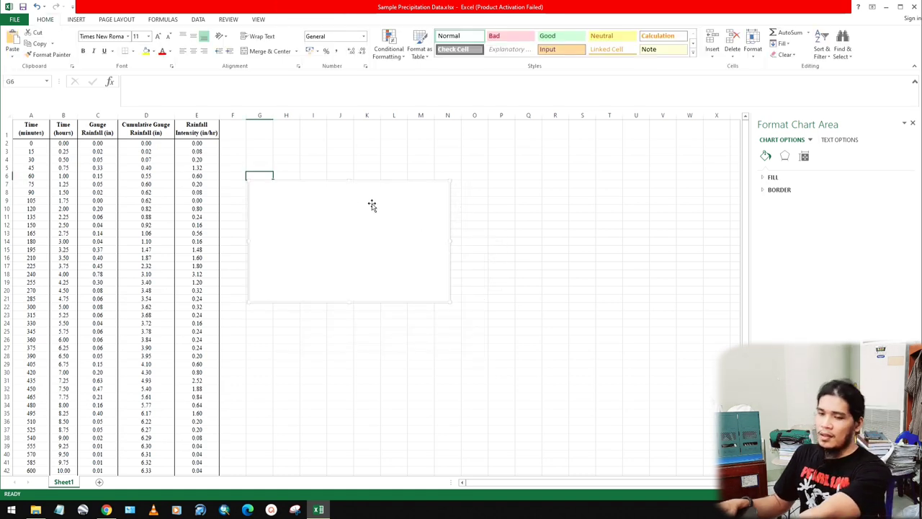
key(Delete)
click(344, 223)
click(259, 159)
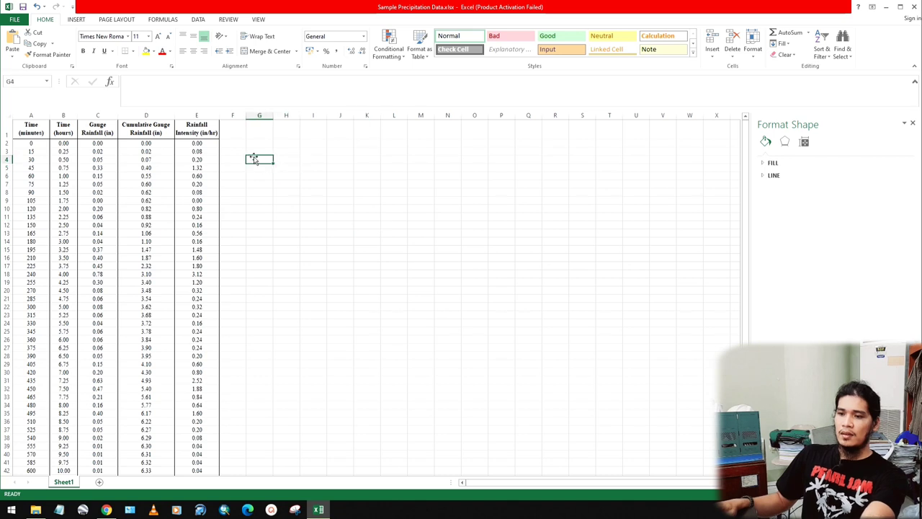
Insert a blank 2-D line chart and move it up beside the data table.
click(76, 19)
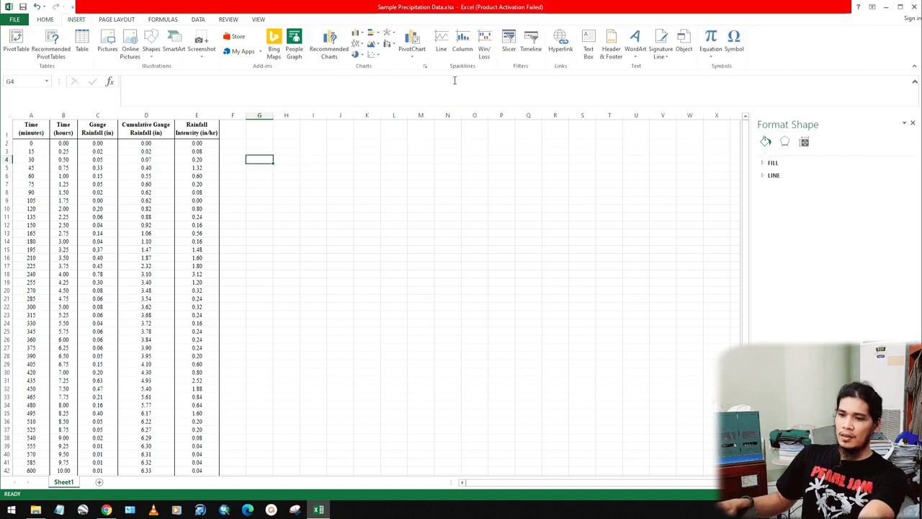
click(358, 46)
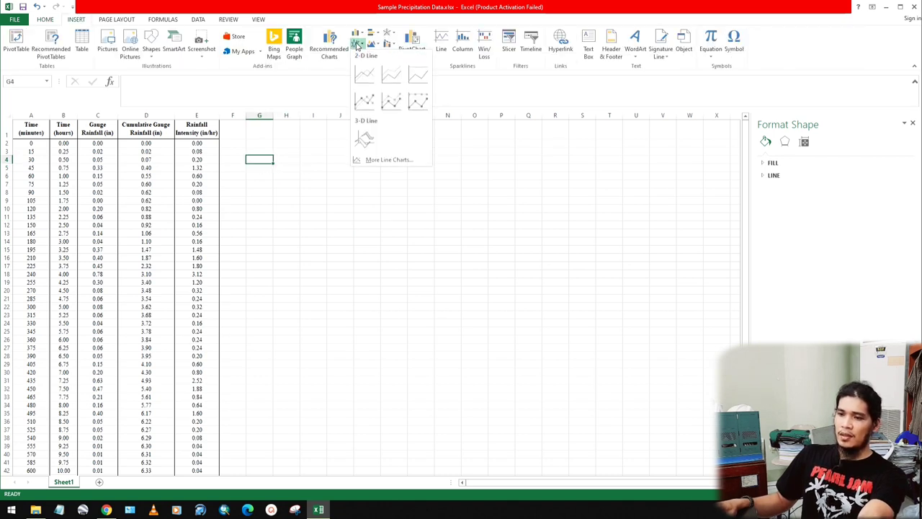
click(364, 77)
drag(387, 276, 371, 181)
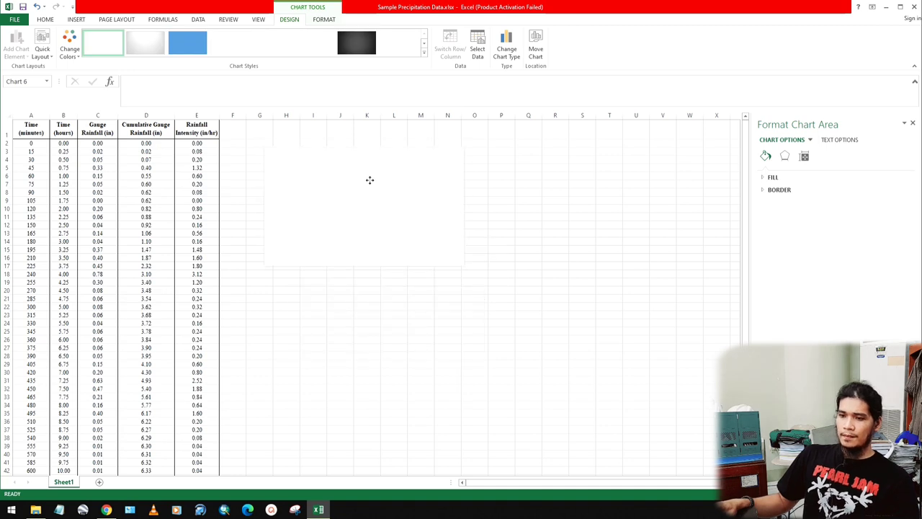
Try to use the text "Rainfall (in)" as the line chart's data range.
right_click(386, 209)
click(419, 312)
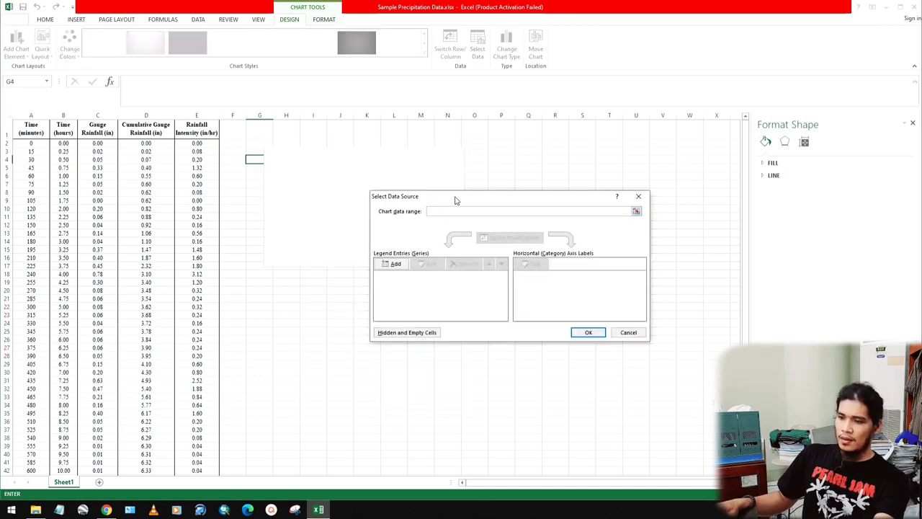
text(Rainfall (in)
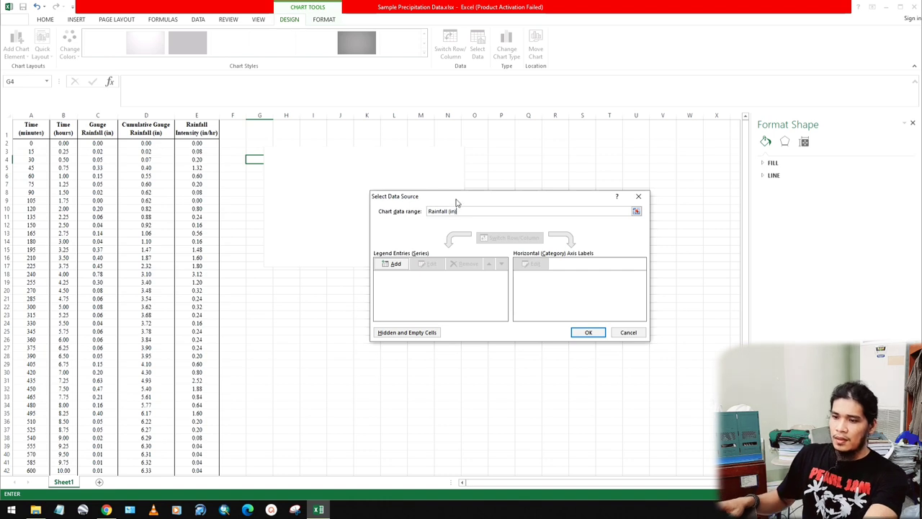
click(402, 263)
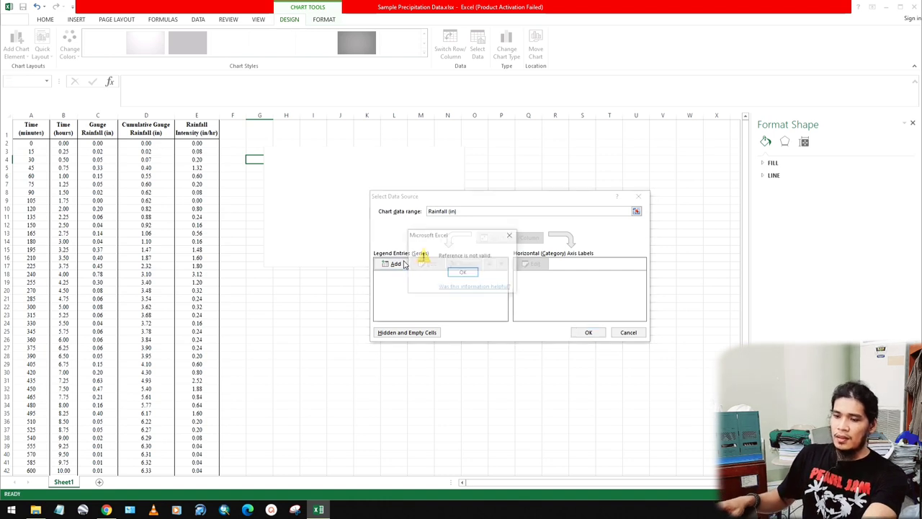
click(511, 235)
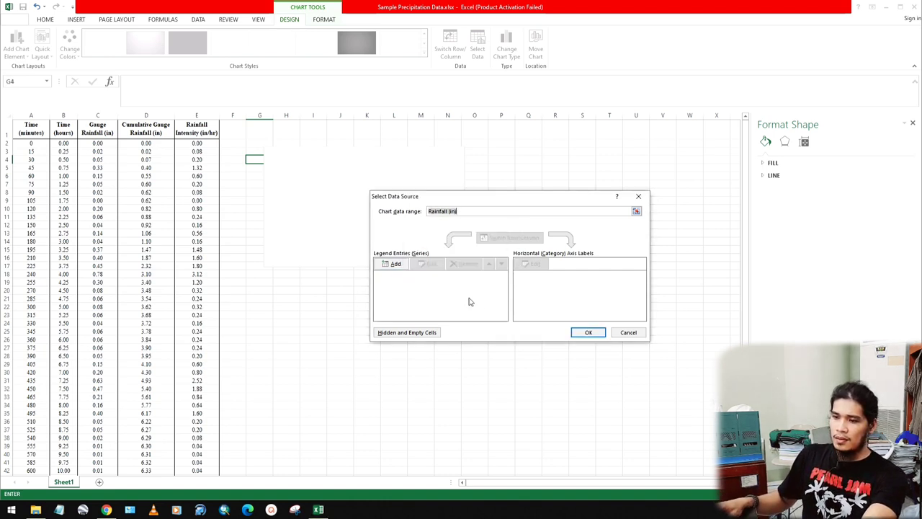
Replace the line chart's data range with the Time (minutes) cells A2:A47, then discard the data source changes.
click(485, 212)
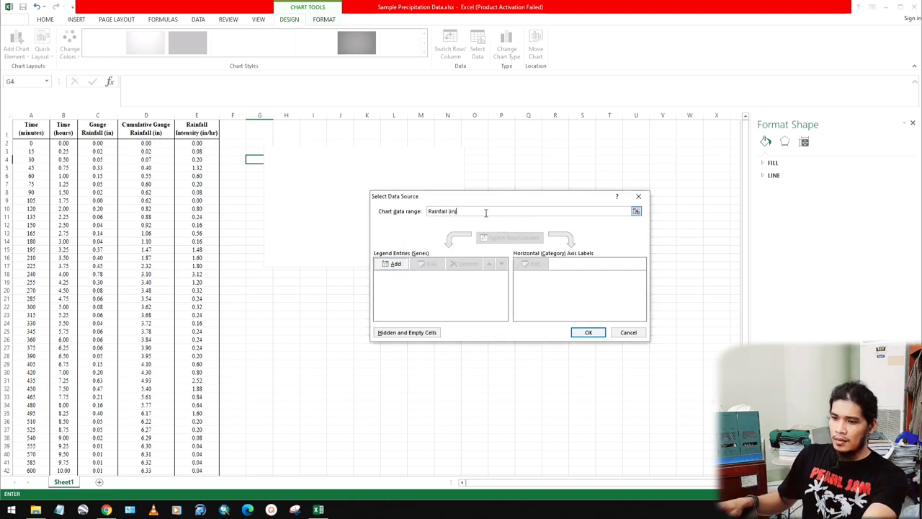
click(636, 211)
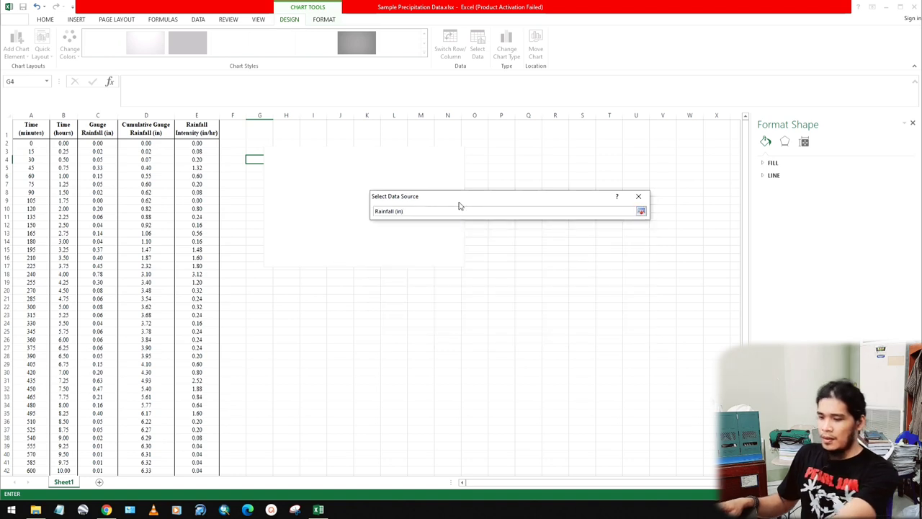
key(BackSpace)
key(BackSpace)
key(BackSpace)
key(BackSpace)
key(BackSpace)
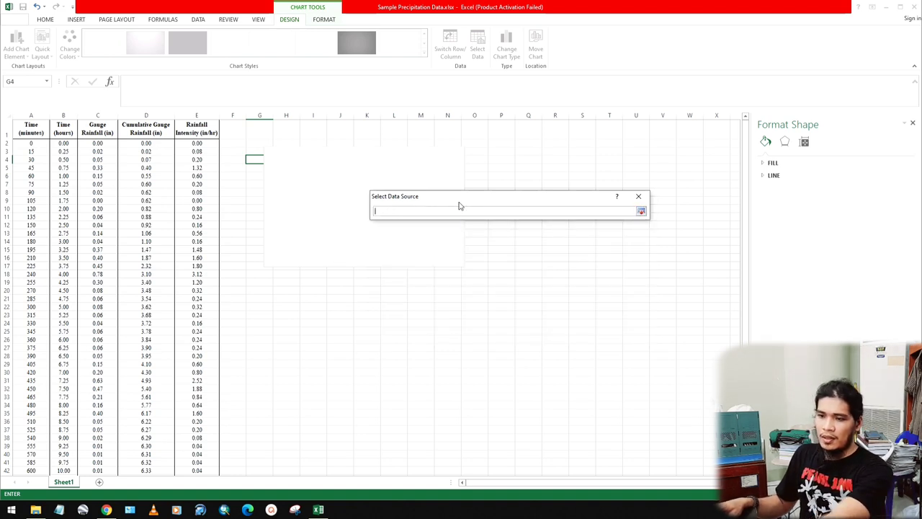
click(27, 145)
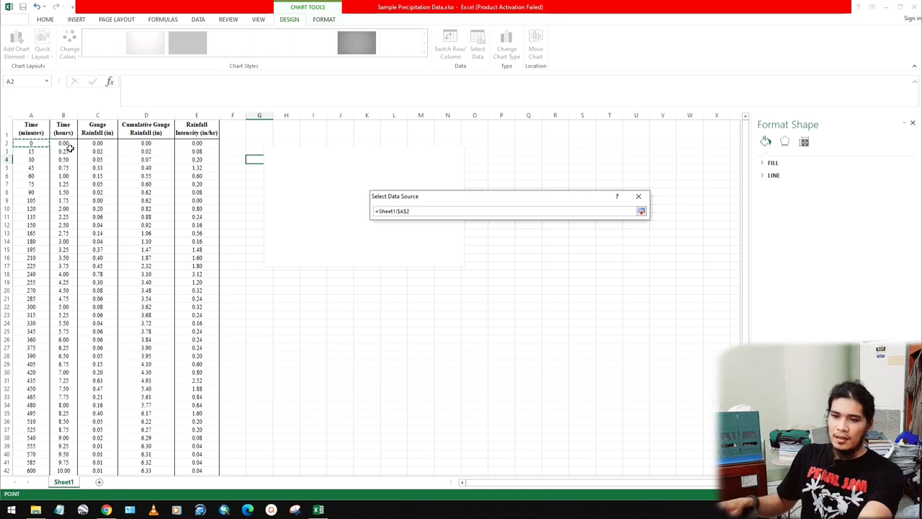
key(ctrl+shift+Down)
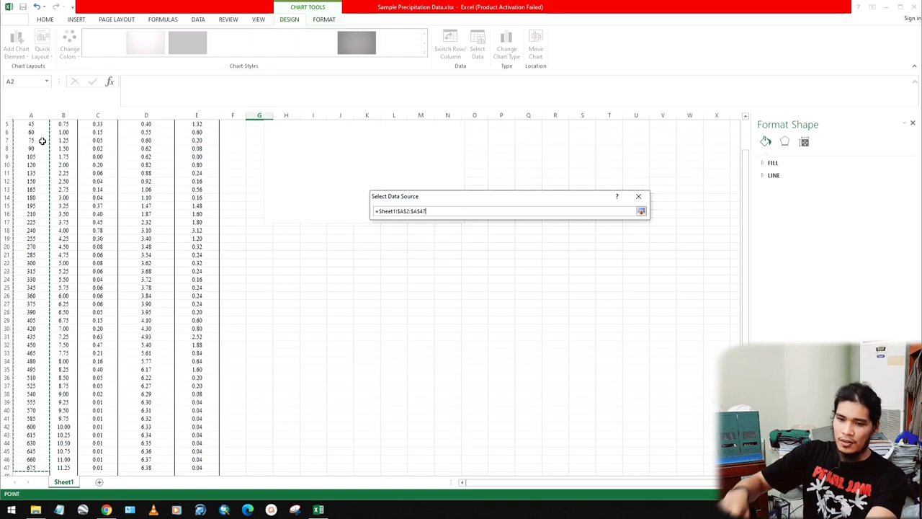
click(642, 212)
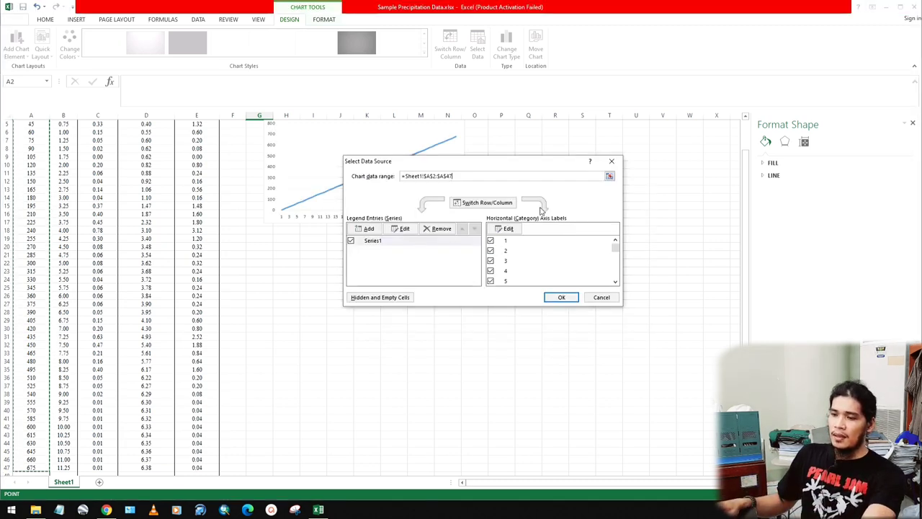
click(612, 161)
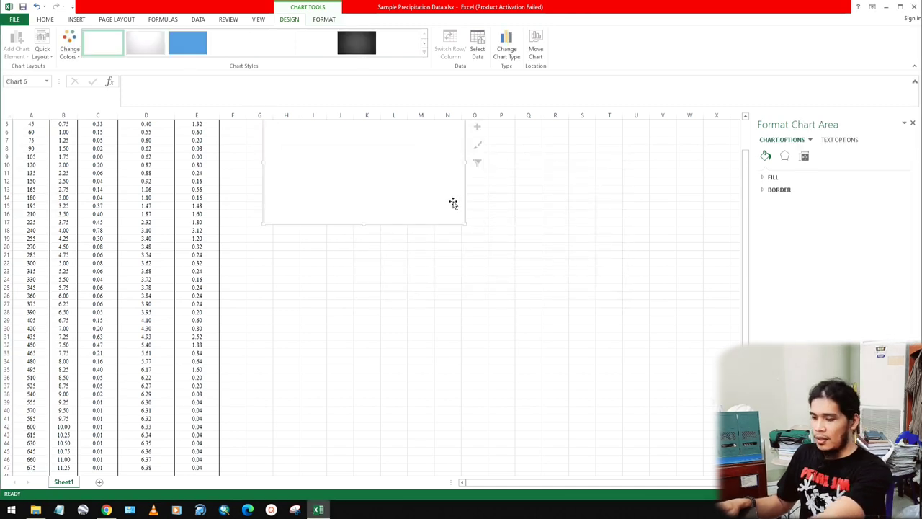
Delete the blank line chart from the sheet.
click(425, 274)
click(437, 207)
click(368, 210)
scroll(363, 215, up, 2)
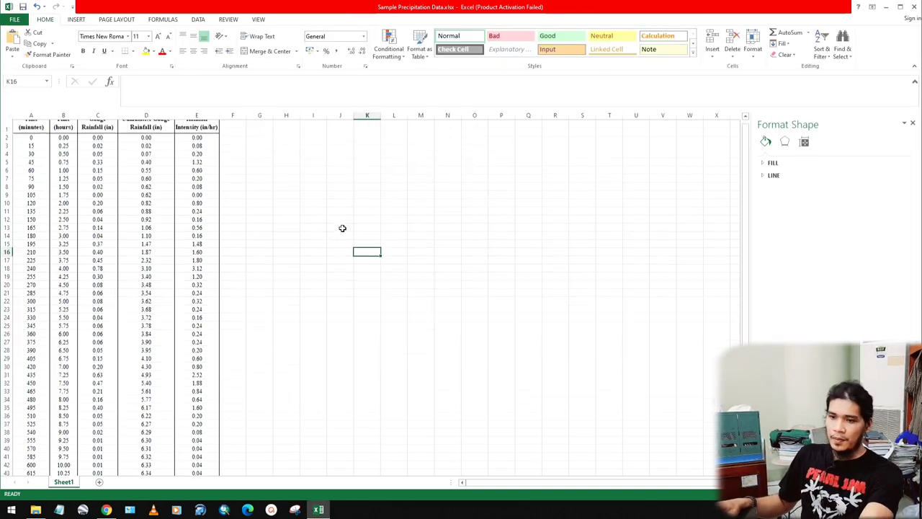
Insert a blank 2-D clustered column chart and move it up beside the data table.
click(78, 20)
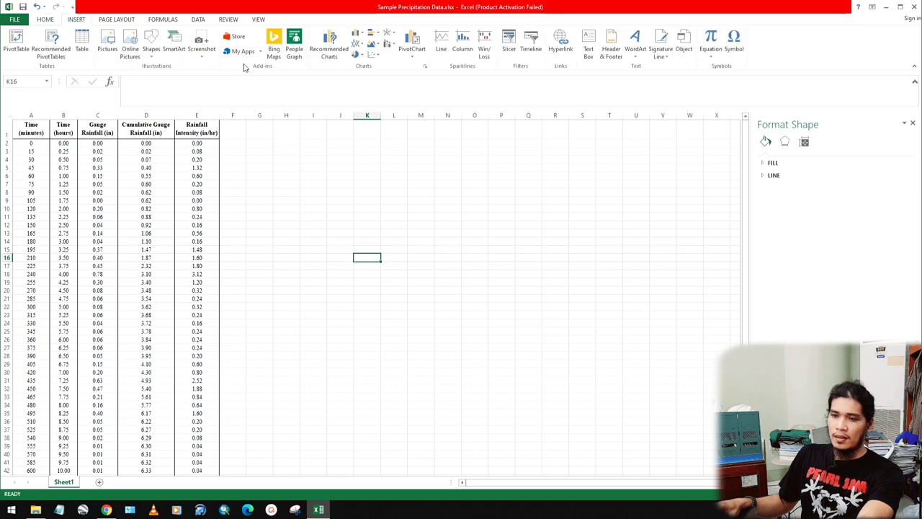
click(358, 34)
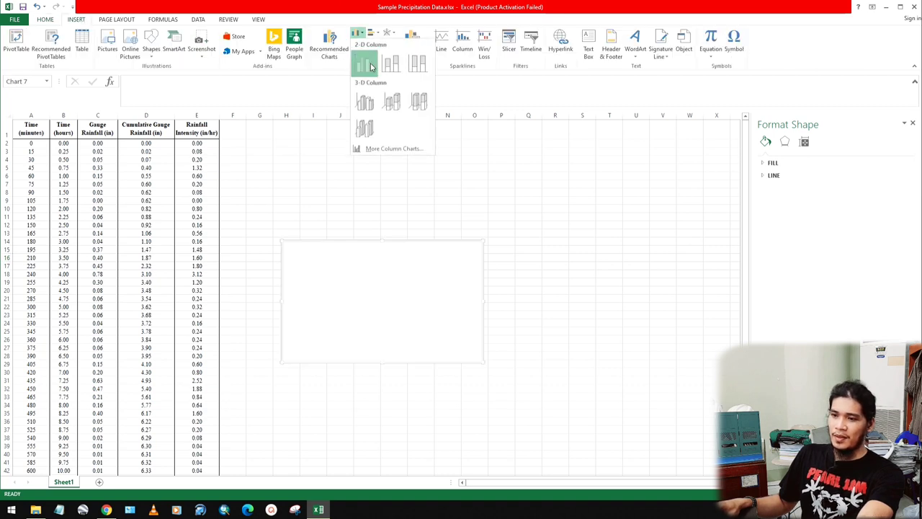
click(364, 68)
drag(370, 257, 359, 206)
Add a data series to the column chart and reference the Time (minutes) cells A2:A47 as its series name.
right_click(359, 205)
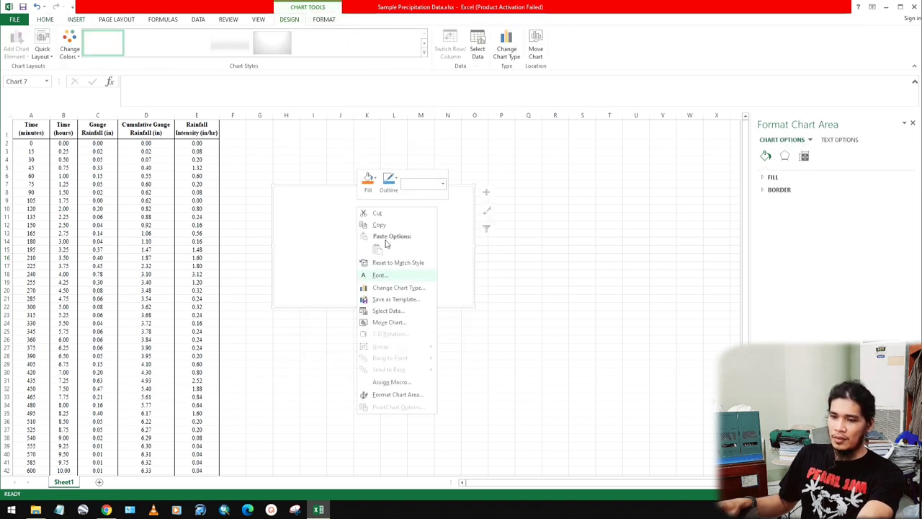
click(384, 322)
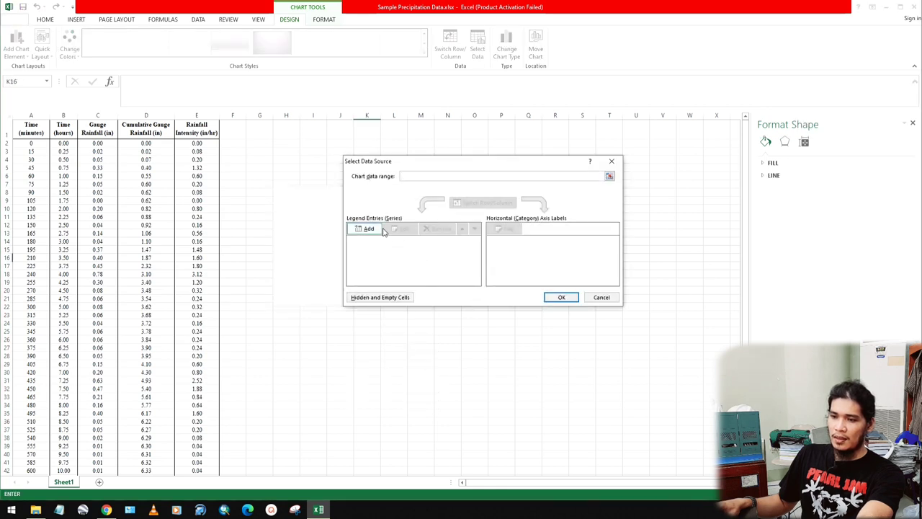
click(368, 229)
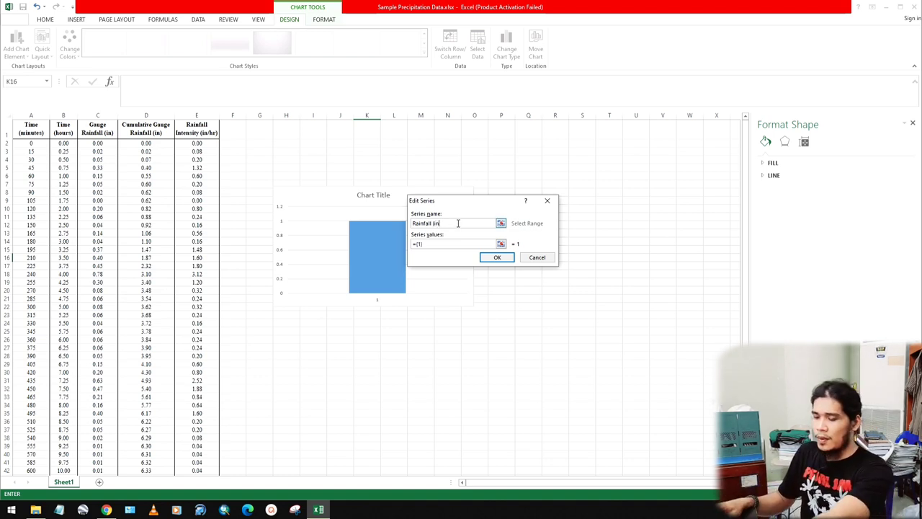
key(BackSpace)
key(BackSpace)
key(BackSpace)
key(BackSpace)
key(BackSpace)
key(BackSpace)
key(BackSpace)
key(BackSpace)
key(BackSpace)
key(BackSpace)
key(BackSpace)
key(BackSpace)
click(501, 224)
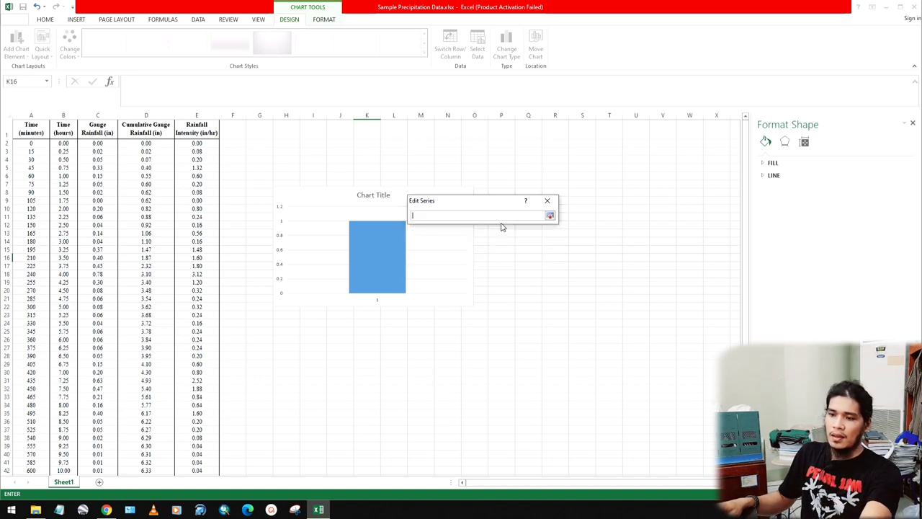
click(25, 145)
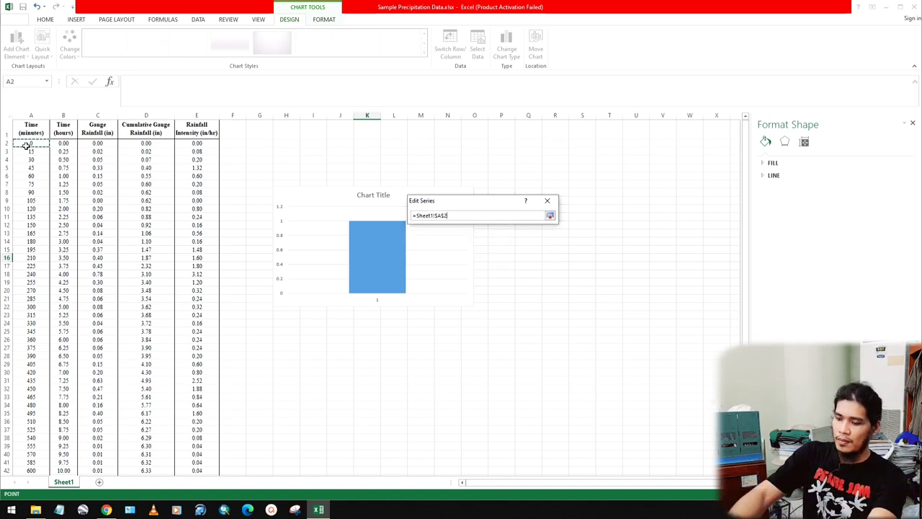
key(ctrl+shift+Down)
click(550, 215)
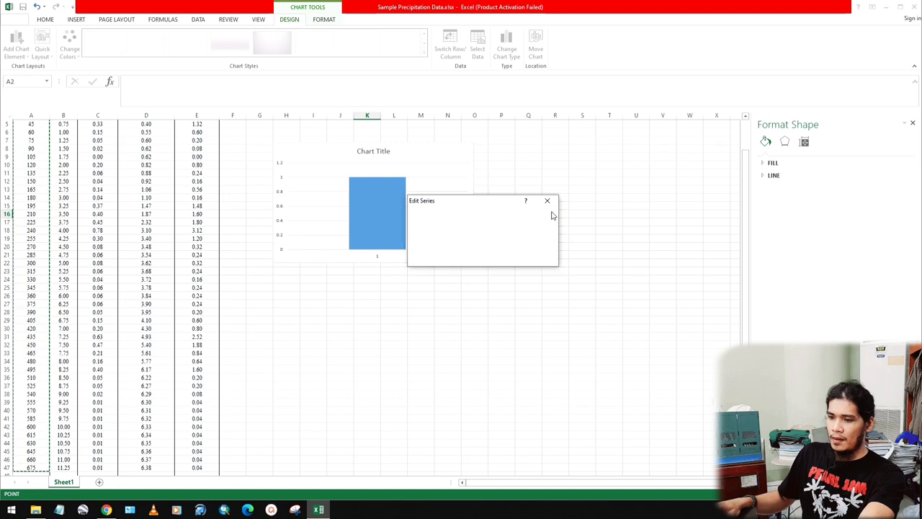
Set the series values to the Gauge Rainfall cells C2:C47 and accept the series.
click(502, 243)
scroll(158, 260, up, 2)
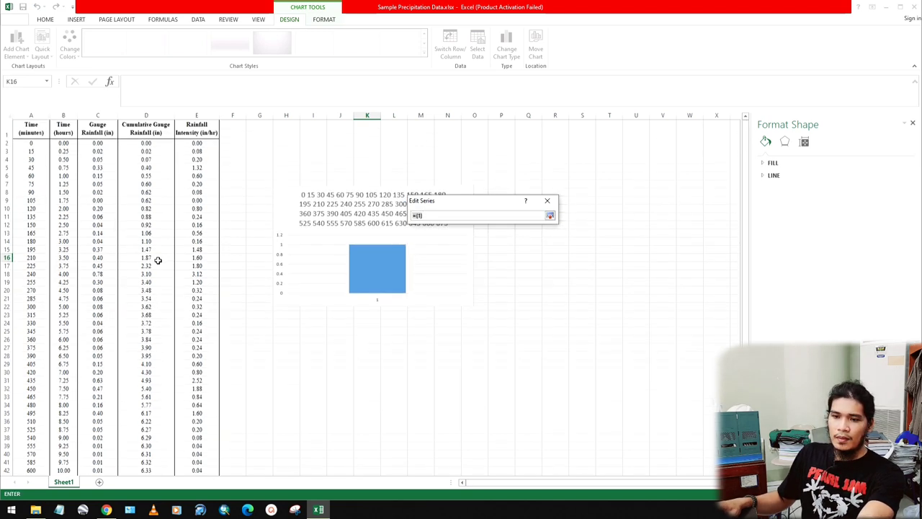
click(110, 145)
key(ctrl+shift+Down)
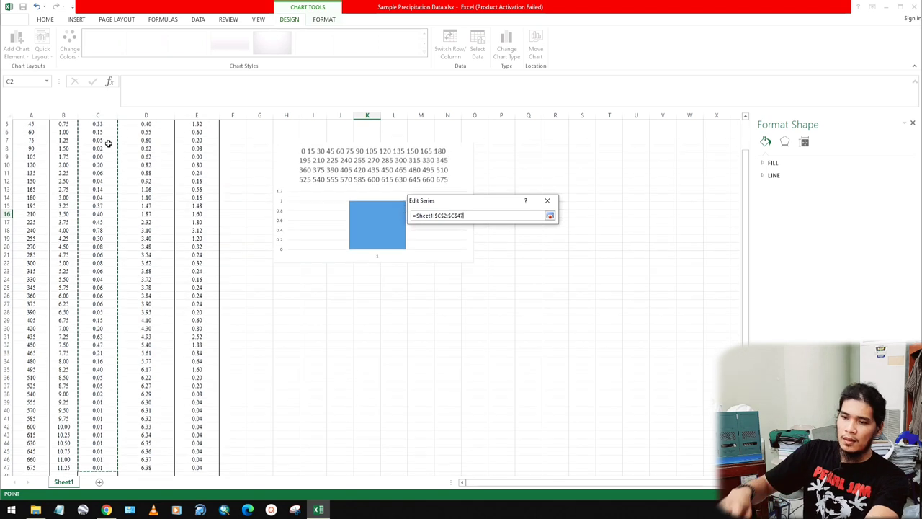
click(550, 216)
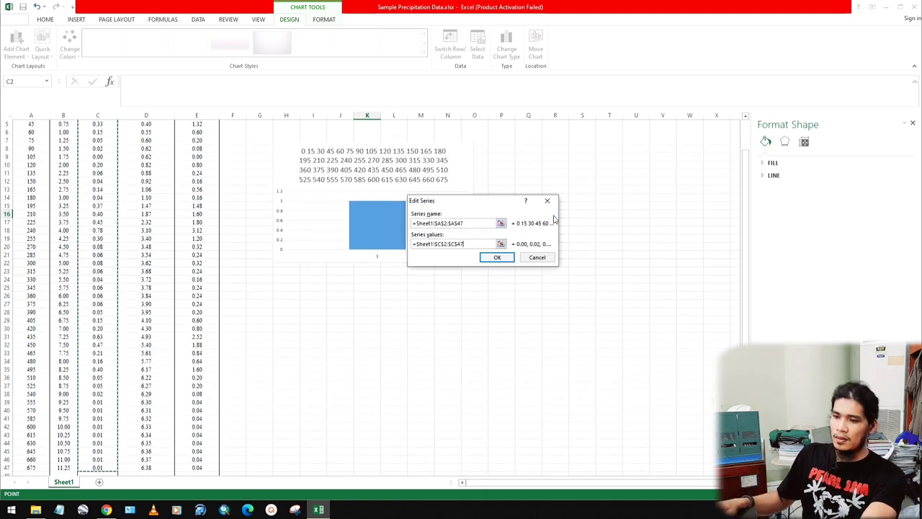
click(491, 259)
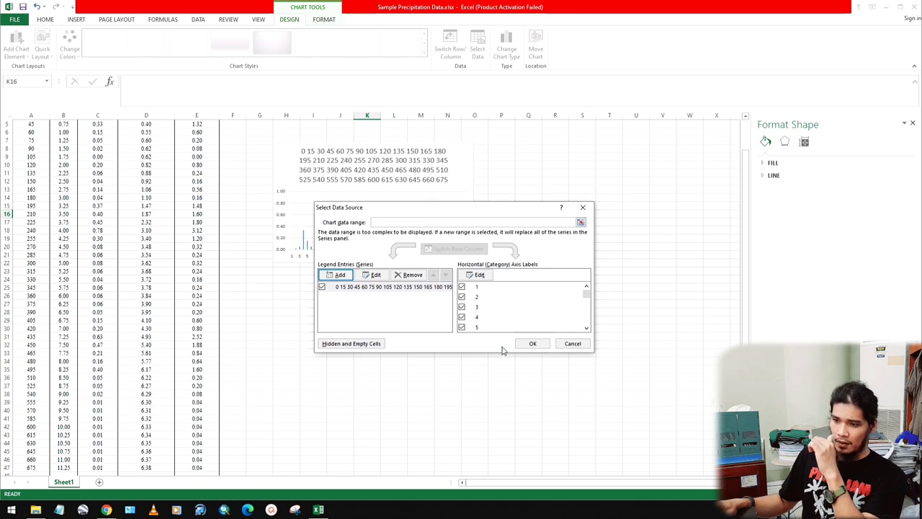
Accept the data source and retitle the chart as "Rainfall (in)".
click(530, 344)
click(407, 175)
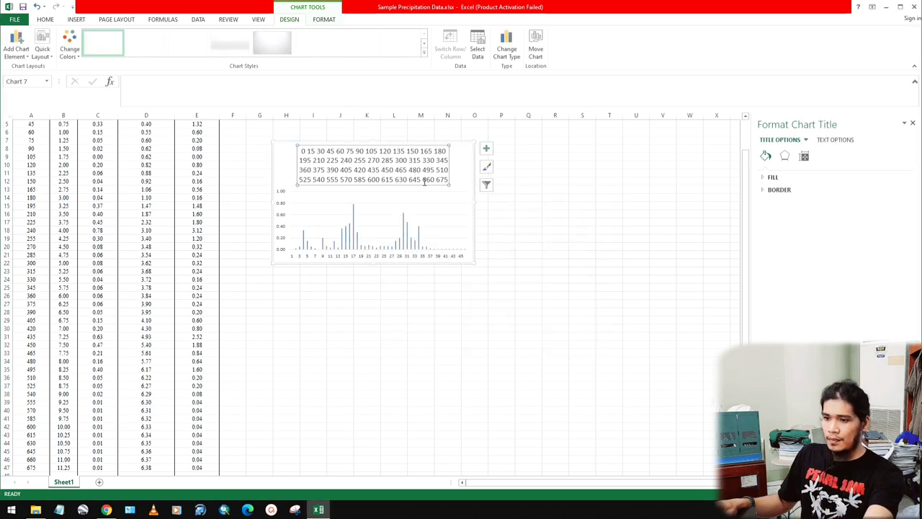
triple_click(412, 178)
text(Ra)
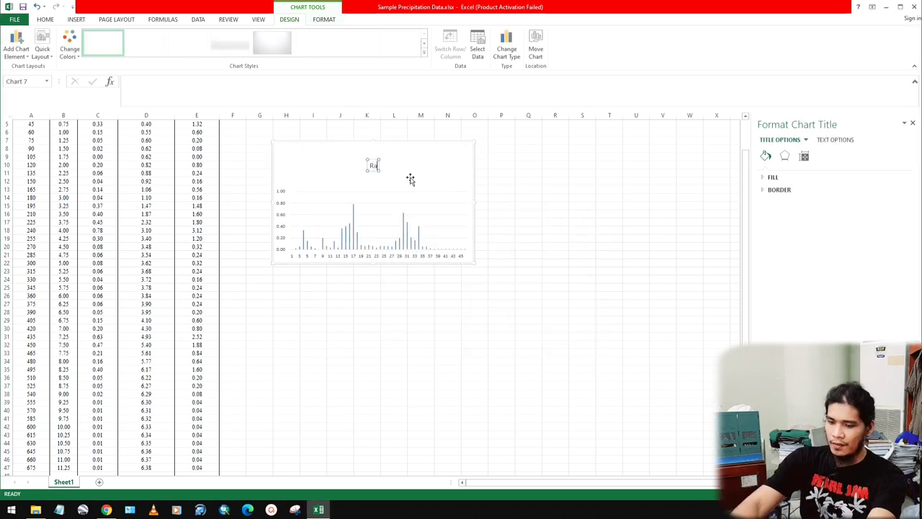
text(infall ()
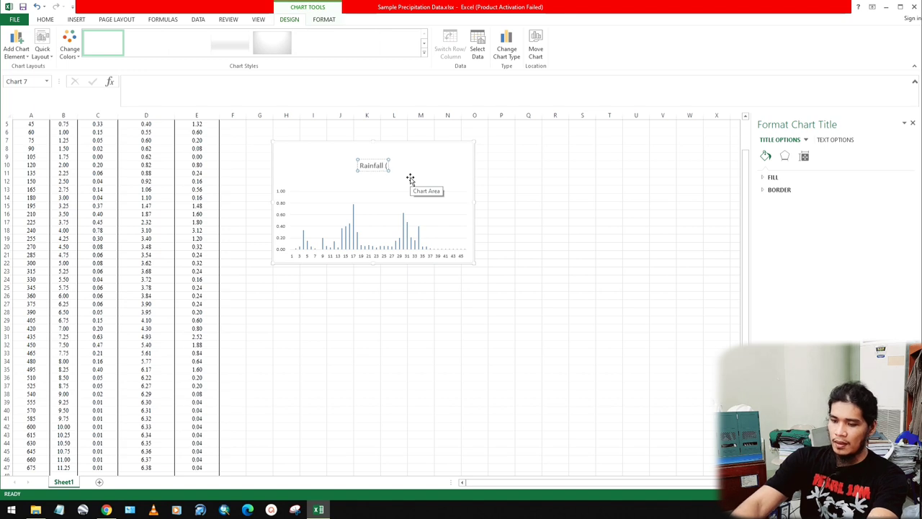
text(in))
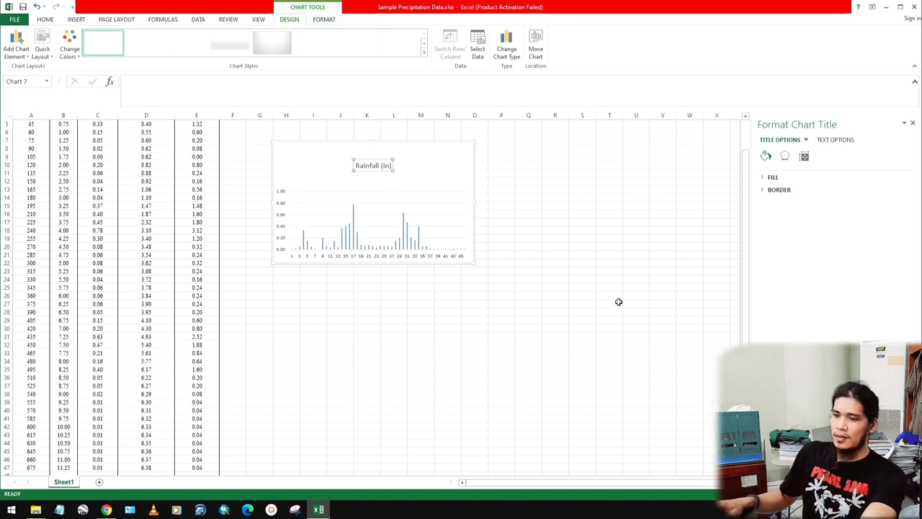
click(618, 303)
Enlarge the rainfall column chart so it spans about columns H to Q and down to about row 35.
click(473, 263)
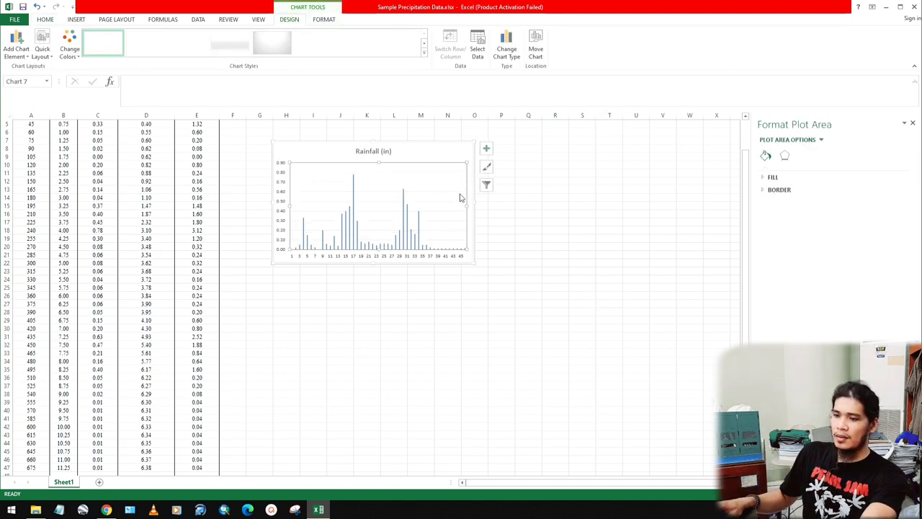
click(448, 151)
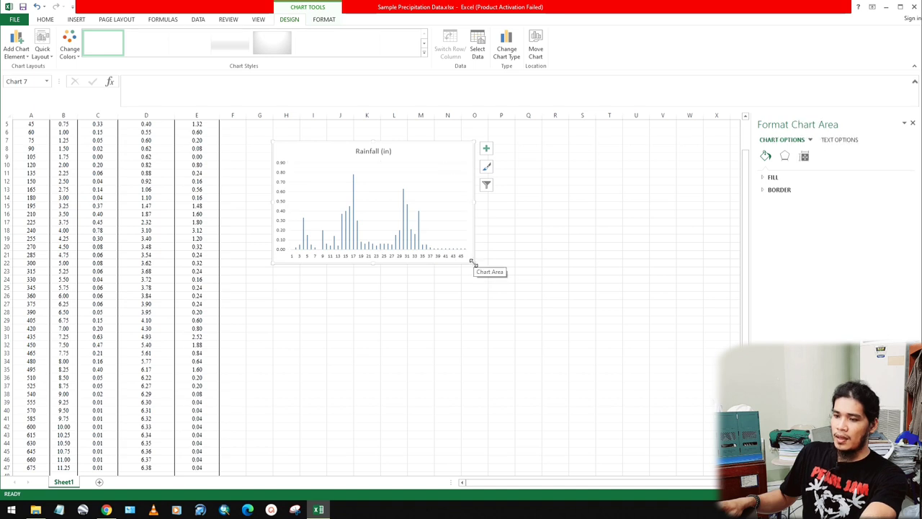
drag(472, 264, 626, 371)
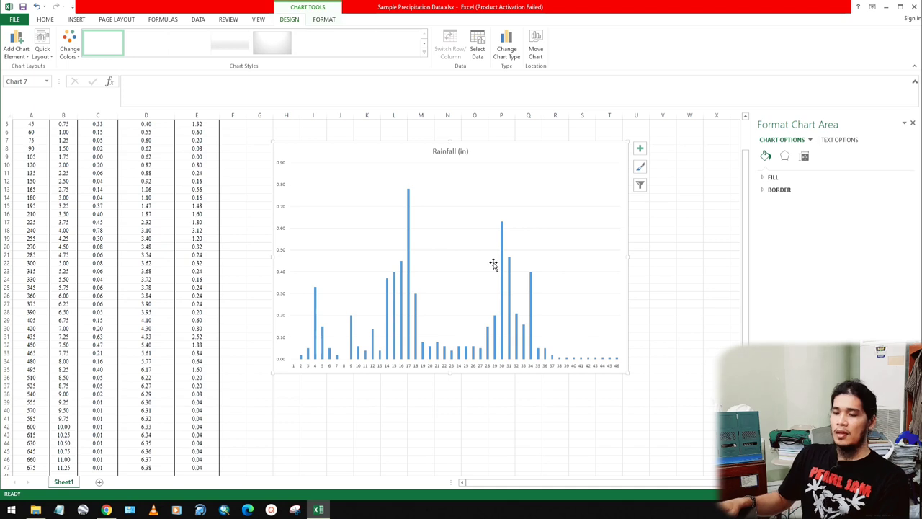
Try to add a second data series to the chart with the Time (minutes) cells A2:A47 as its series name.
right_click(581, 155)
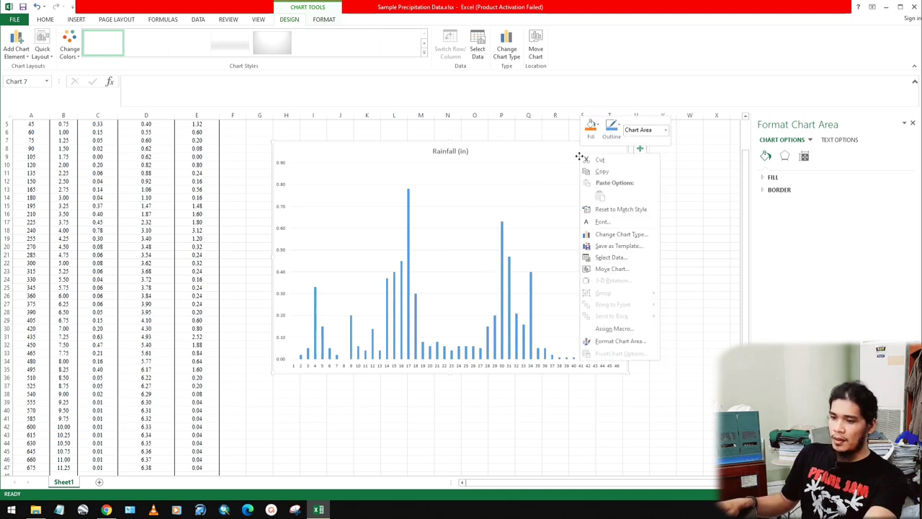
click(611, 257)
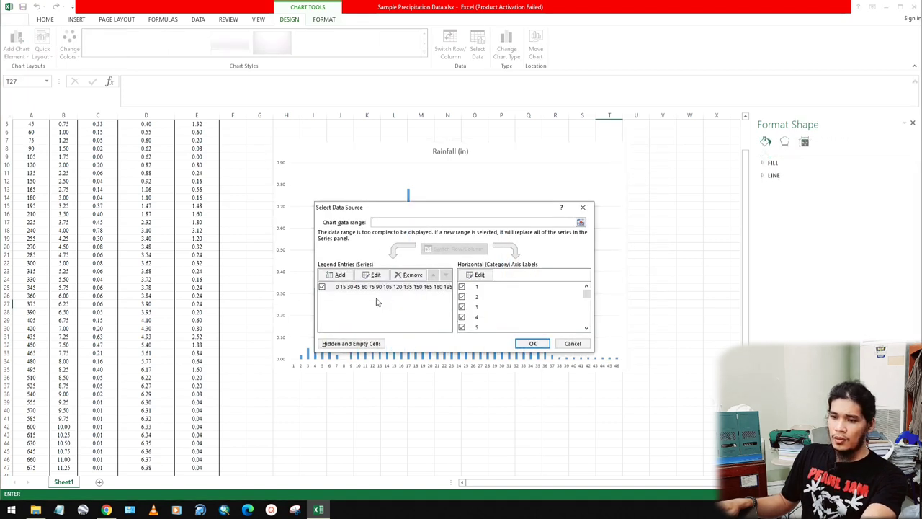
click(339, 276)
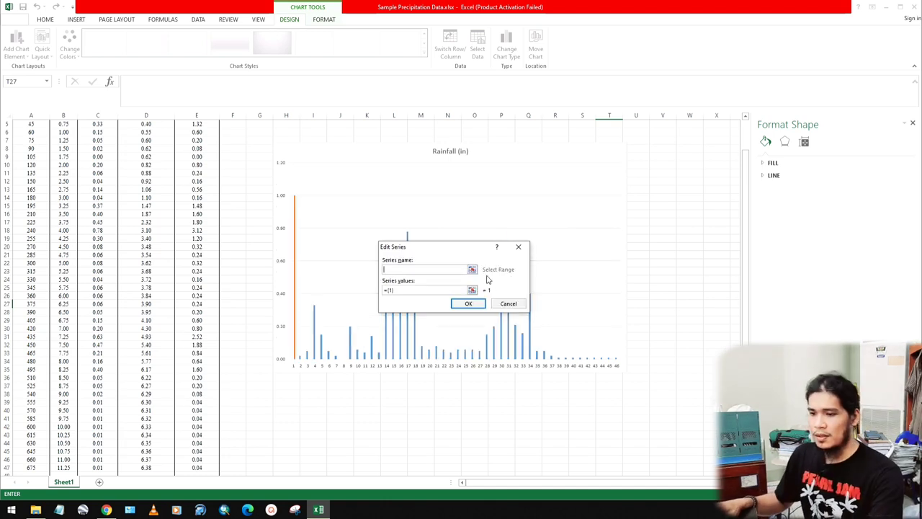
click(472, 269)
scroll(35, 145, up, 2)
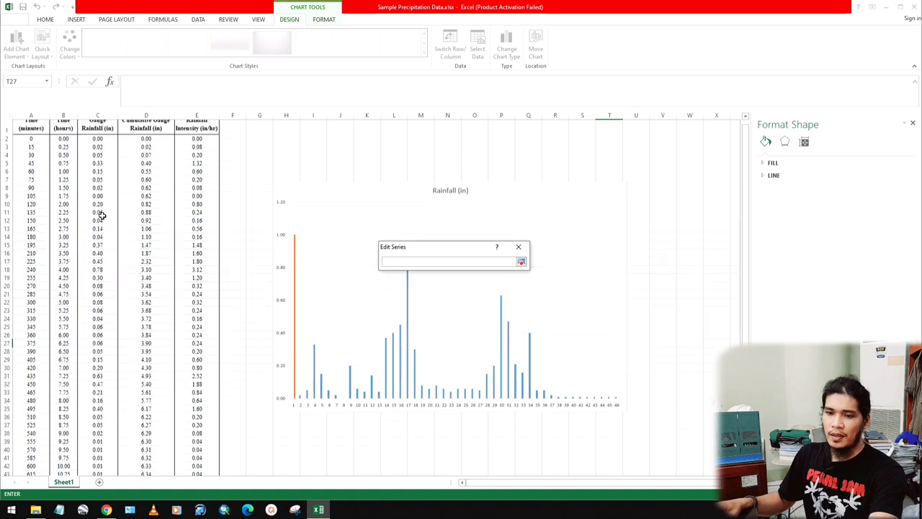
click(34, 144)
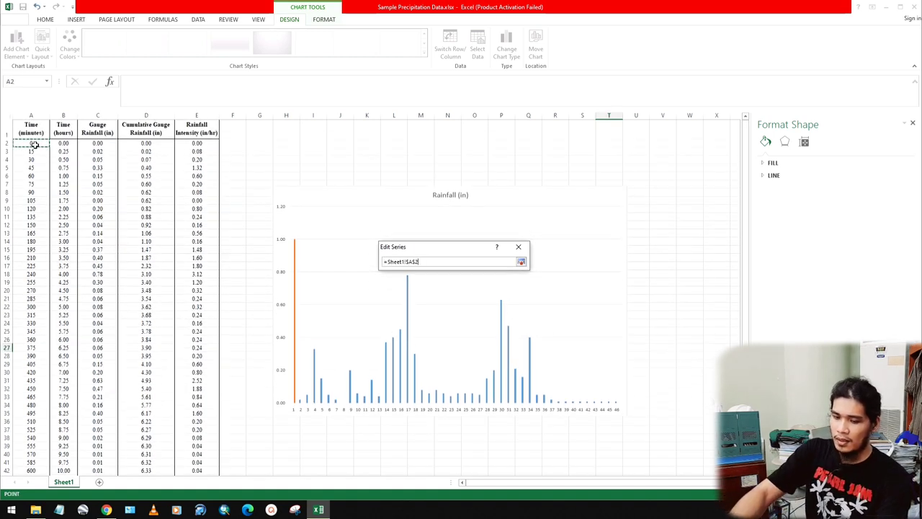
key(ctrl+shift+Down)
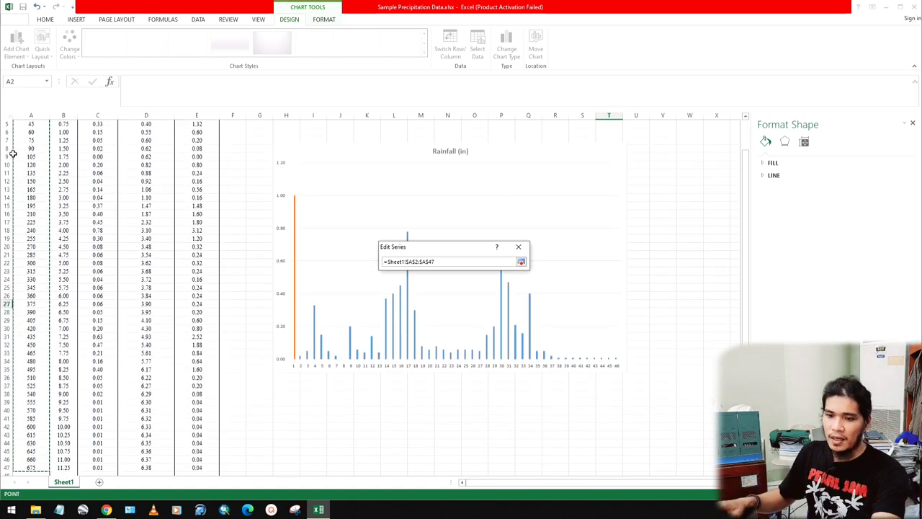
scroll(41, 166, up, 2)
click(33, 144)
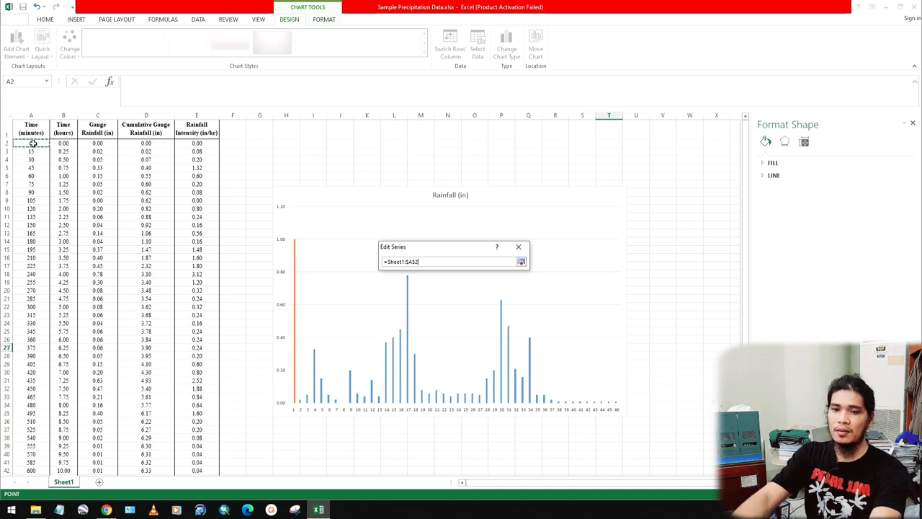
key(ctrl+shift+Down)
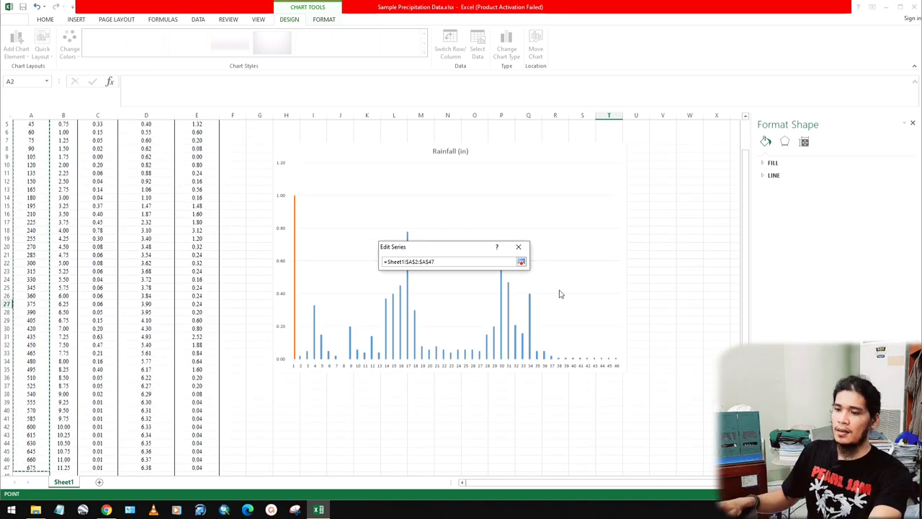
click(521, 261)
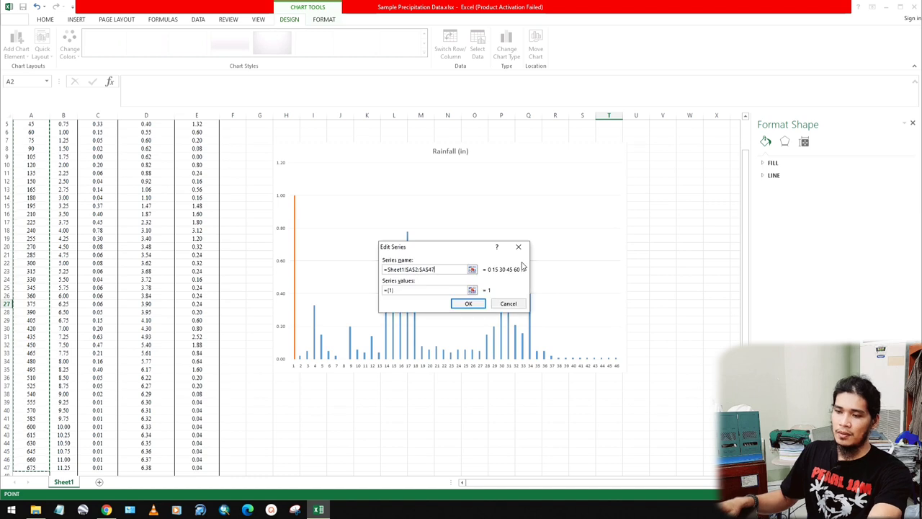
Try to set the second series' values to the Cumulative Gauge Rainfall cells D2:D47, then close the data source without accepting.
click(472, 290)
scroll(194, 270, up, 2)
click(153, 143)
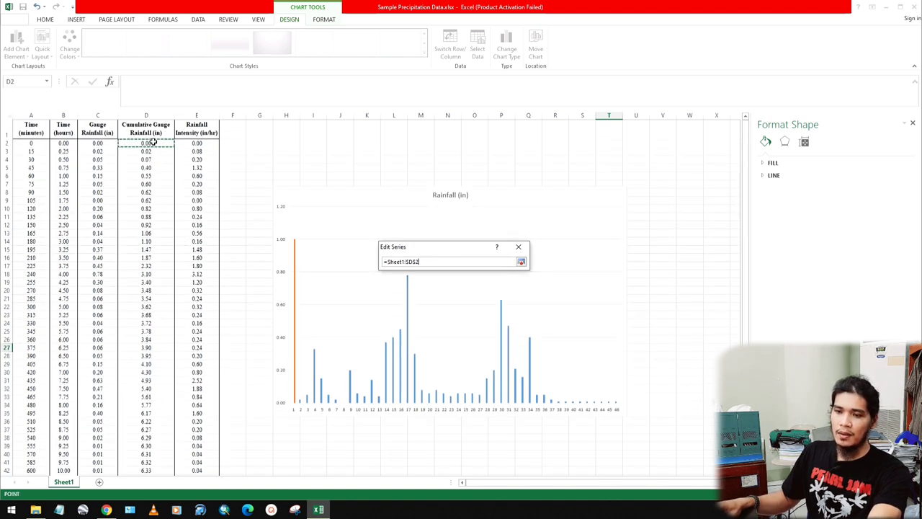
key(ctrl+shift+Down)
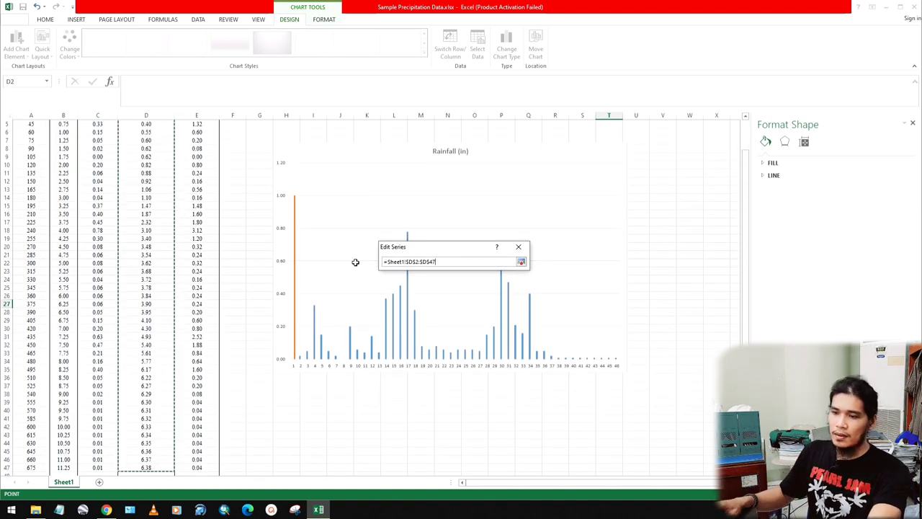
click(521, 262)
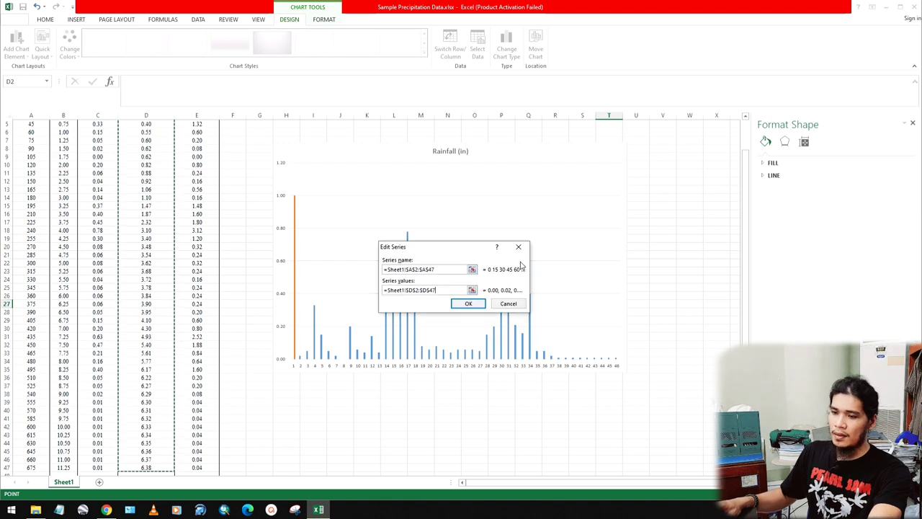
click(468, 303)
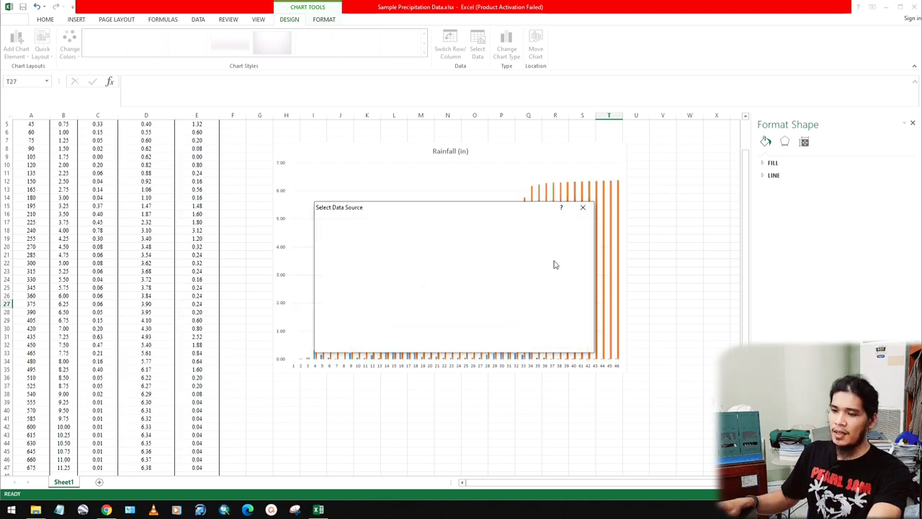
click(583, 207)
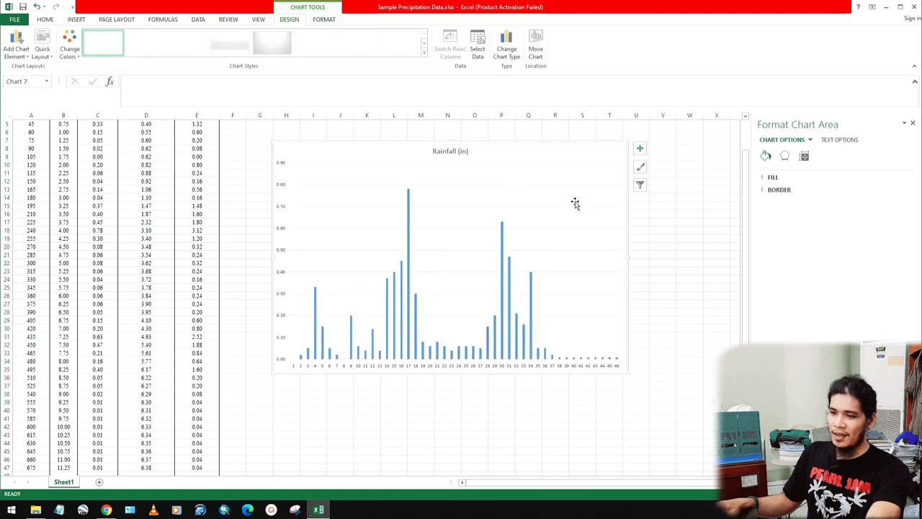
right_click(588, 157)
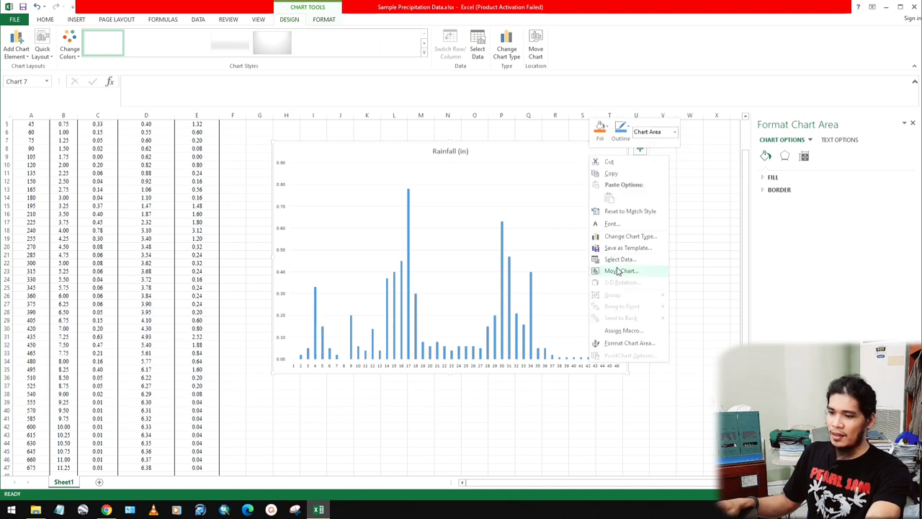
click(618, 237)
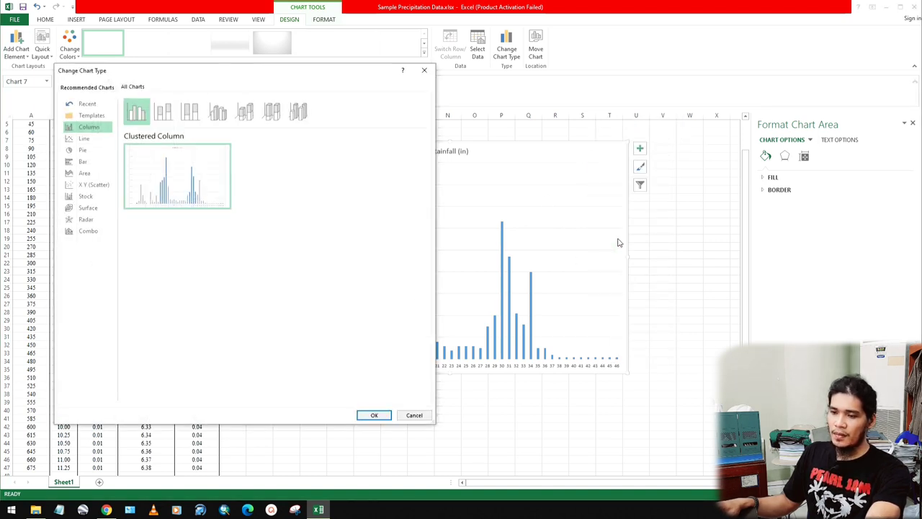
click(89, 230)
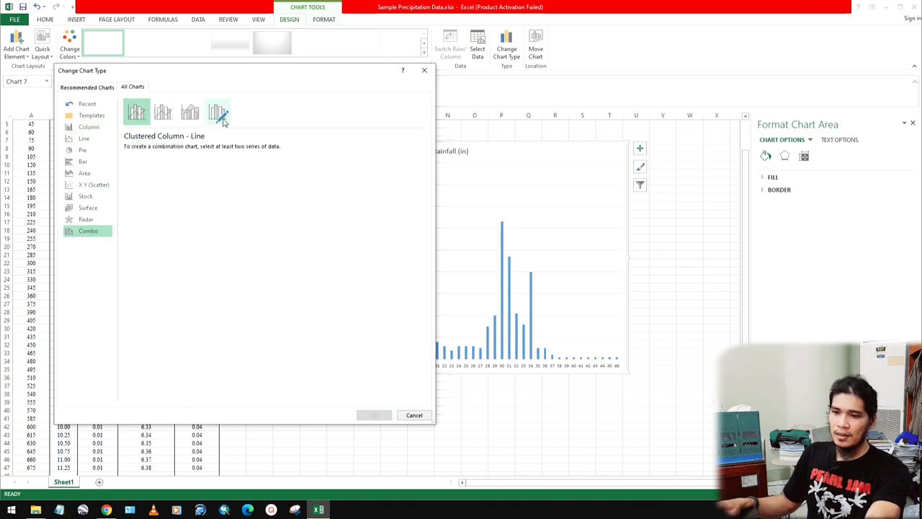
click(162, 111)
click(134, 112)
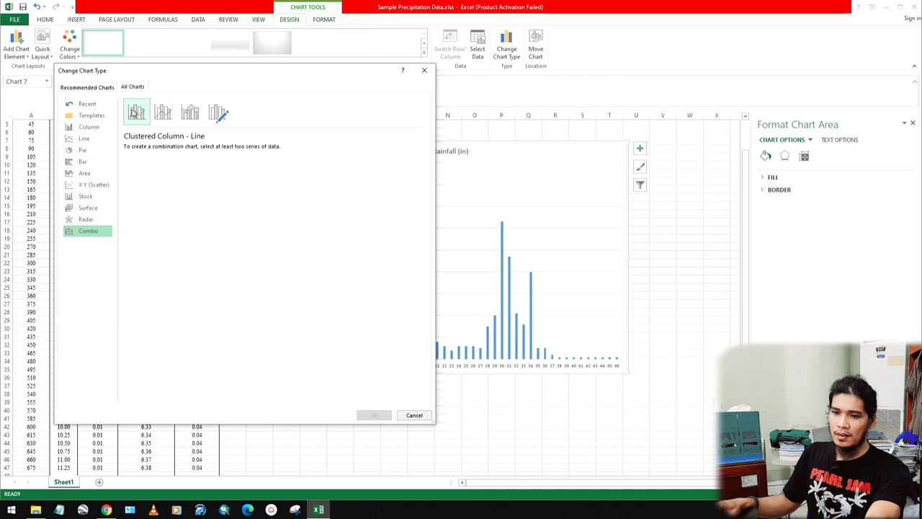
click(424, 70)
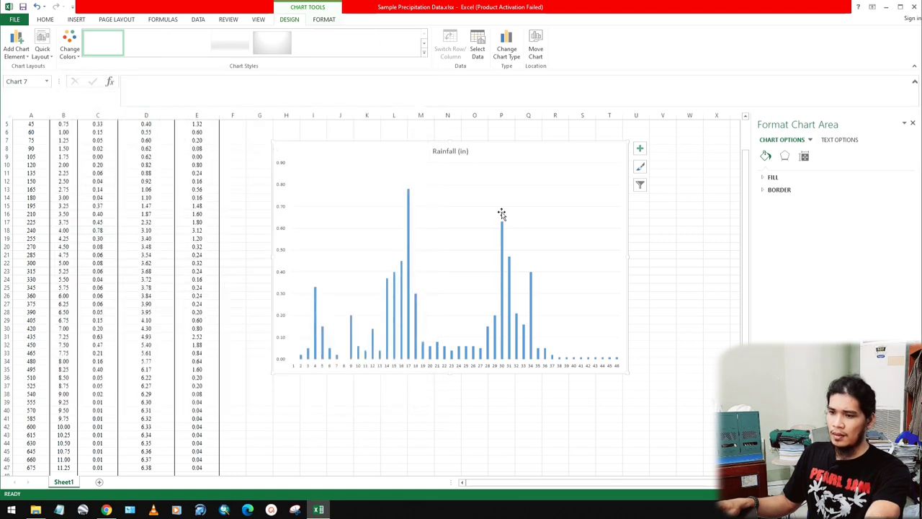
Add a second data series to the rainfall chart and reference the Time (minutes) cells A2:A47 as its series name.
right_click(511, 156)
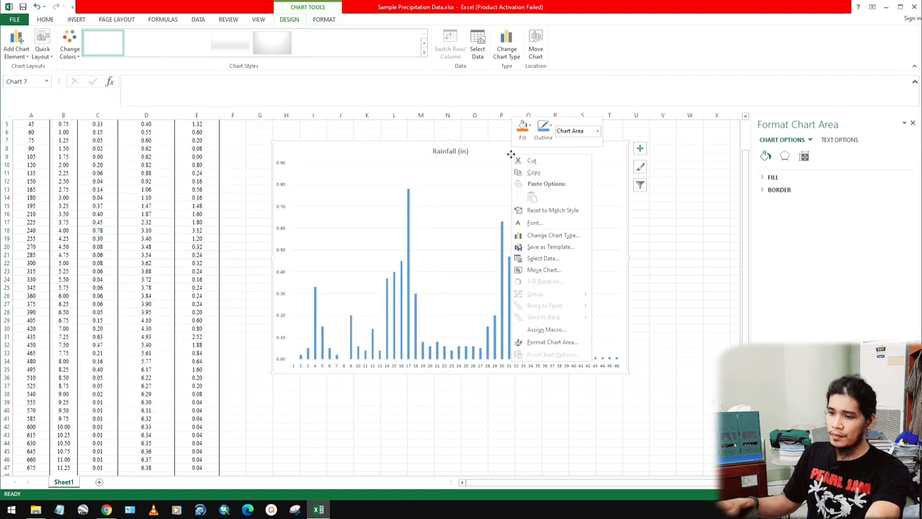
click(538, 260)
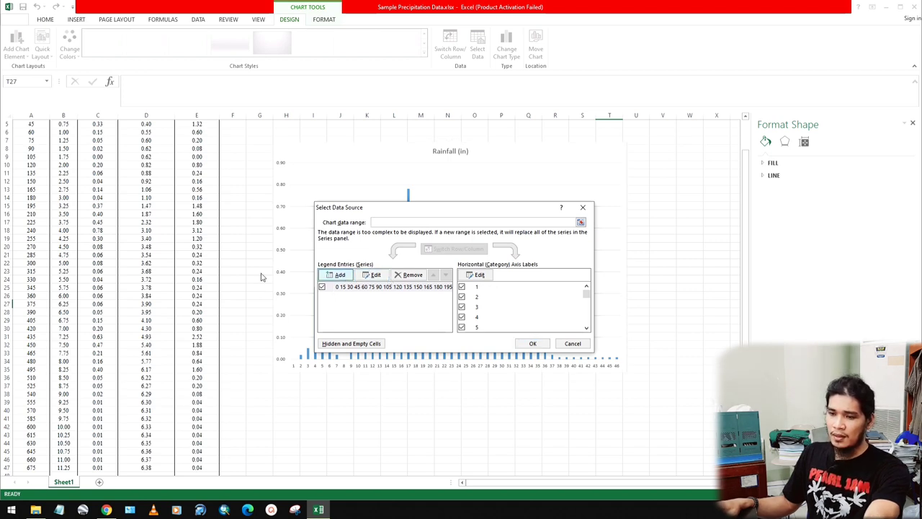
click(375, 275)
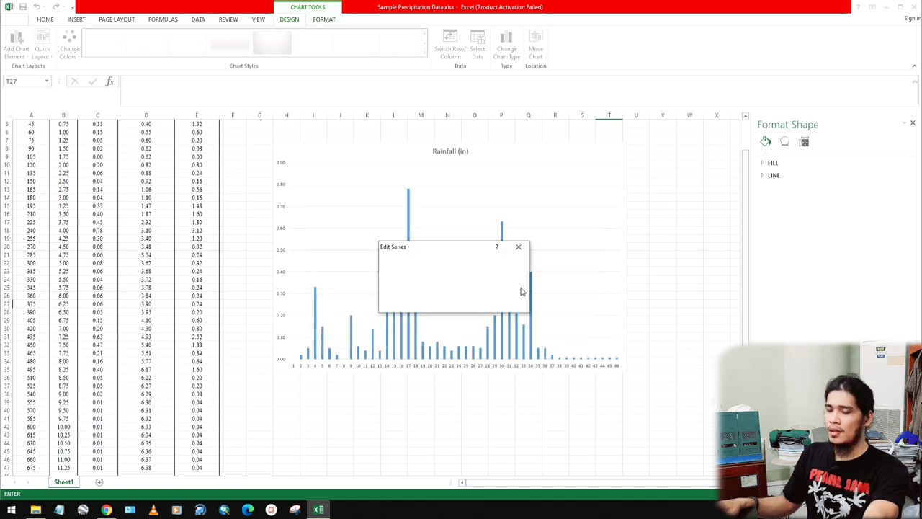
click(473, 271)
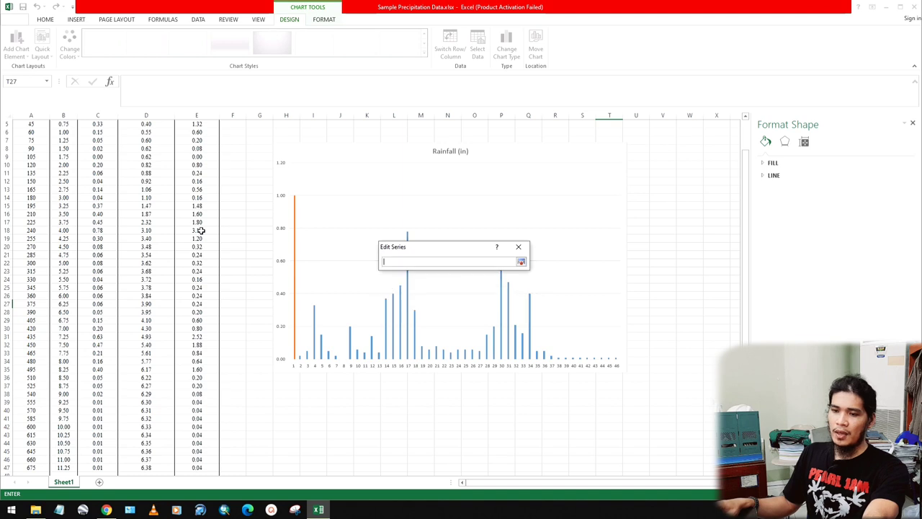
scroll(77, 177, up, 2)
click(32, 144)
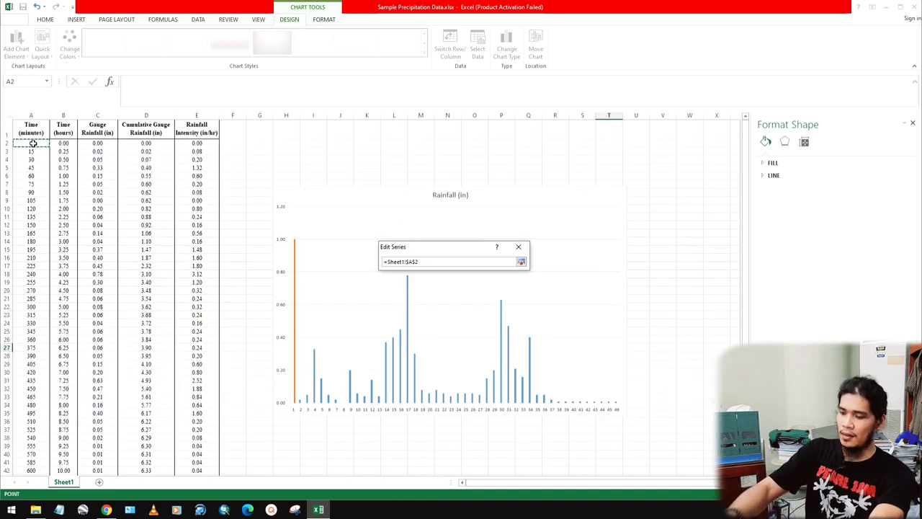
key(ctrl+shift+Down)
click(520, 262)
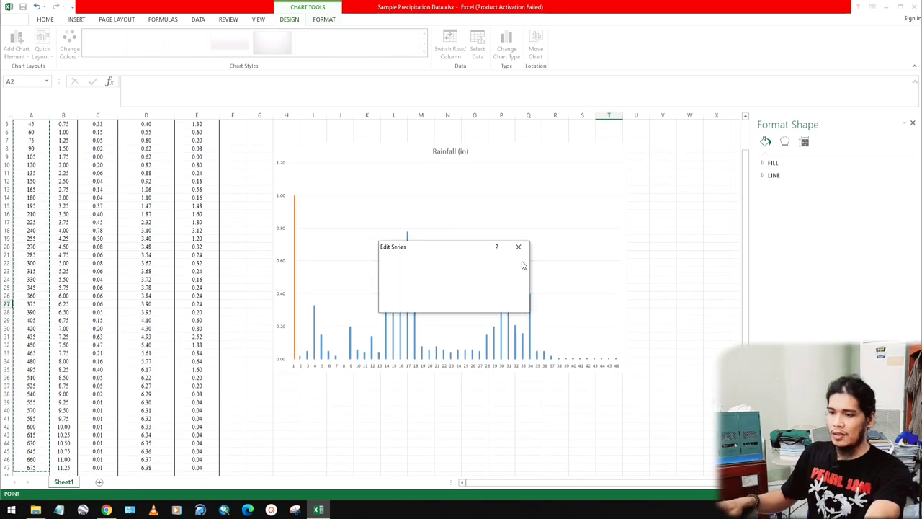
Try to reference the Cumulative Gauge Rainfall cells D2:D47 for the second series.
scroll(127, 144, up, 2)
click(141, 142)
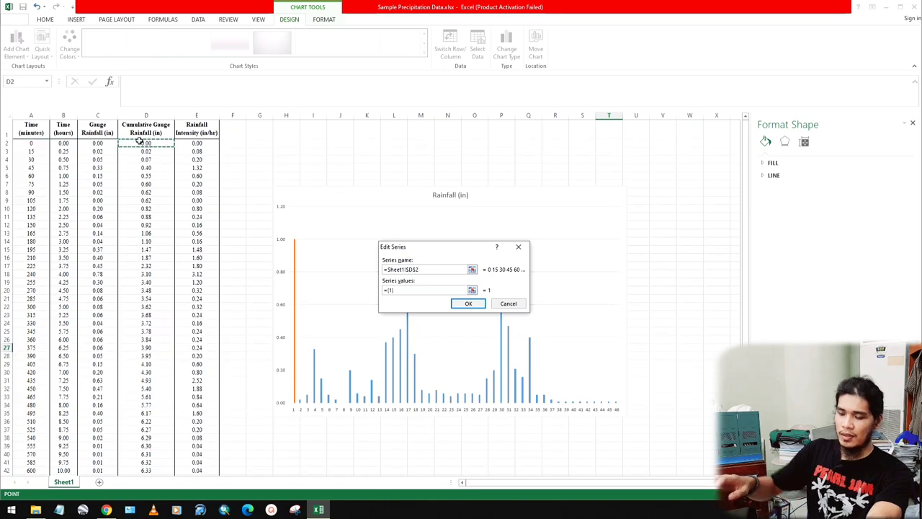
key(ctrl+shift+Down)
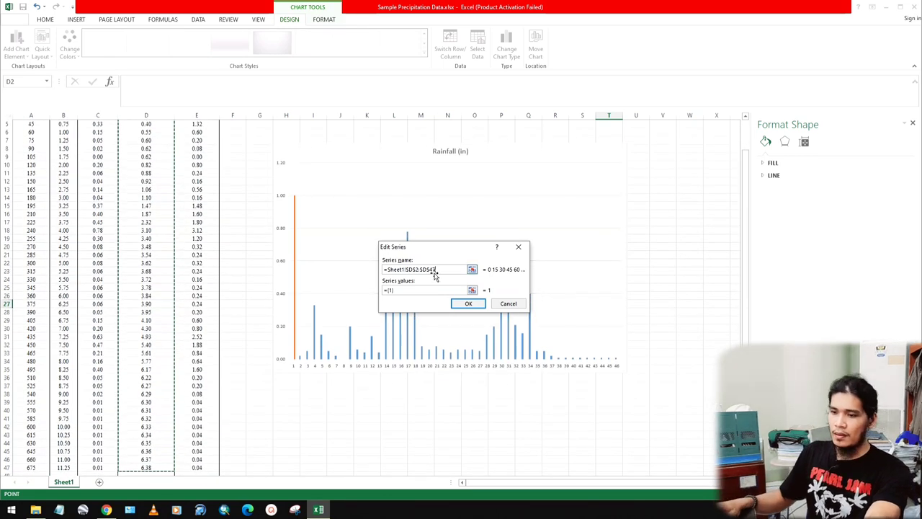
Replace the second series' name reference with the Time (minutes) cells A2:A47.
drag(445, 268, 357, 271)
click(472, 268)
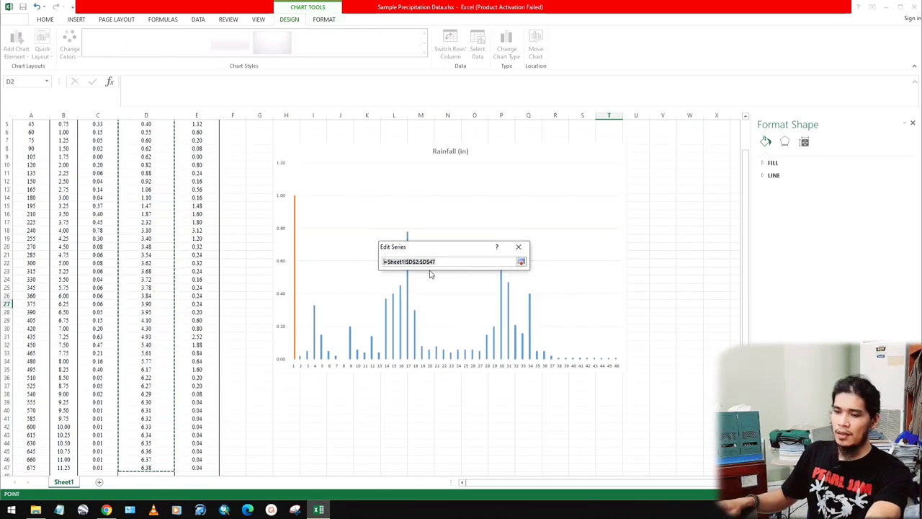
scroll(70, 252, up, 2)
click(22, 142)
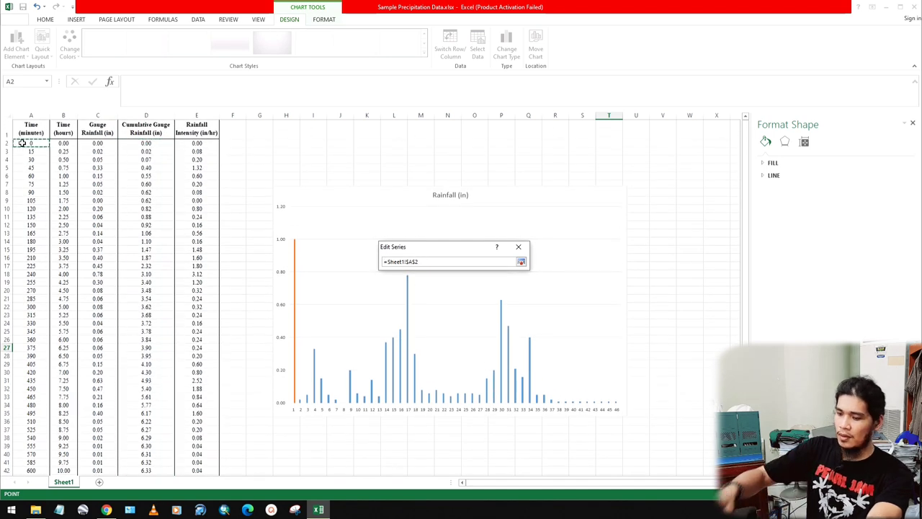
key(ctrl+shift+Down)
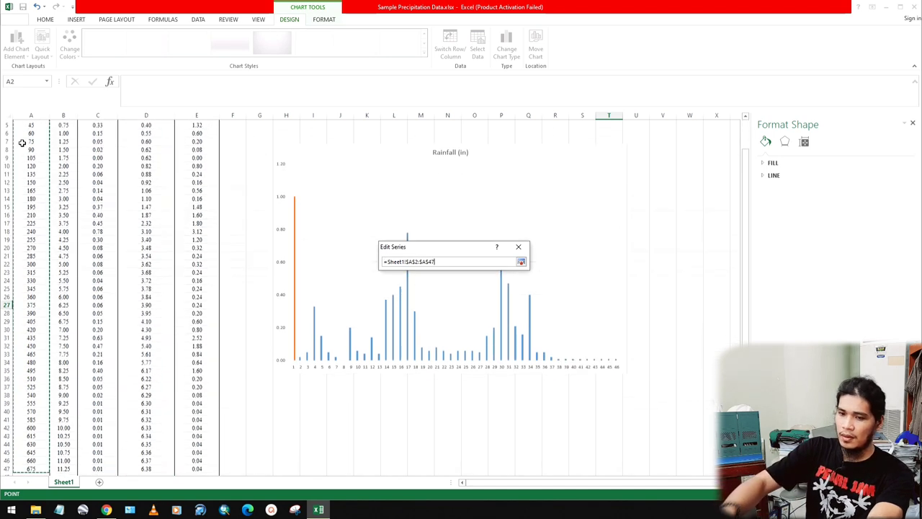
click(520, 262)
Set the second series' values to the Cumulative Gauge Rainfall cells D2:D47 and accept the chart's data source.
click(471, 288)
scroll(134, 258, up, 2)
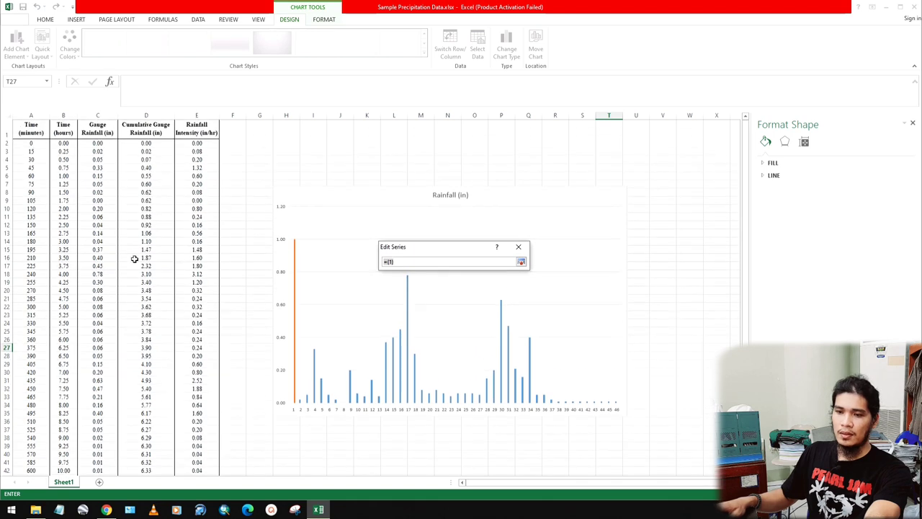
click(156, 141)
key(ctrl+shift+Down)
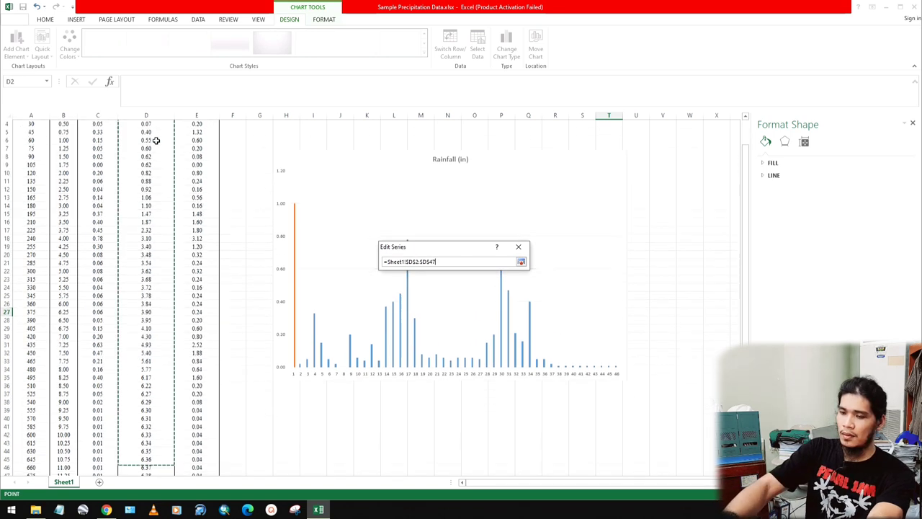
click(520, 262)
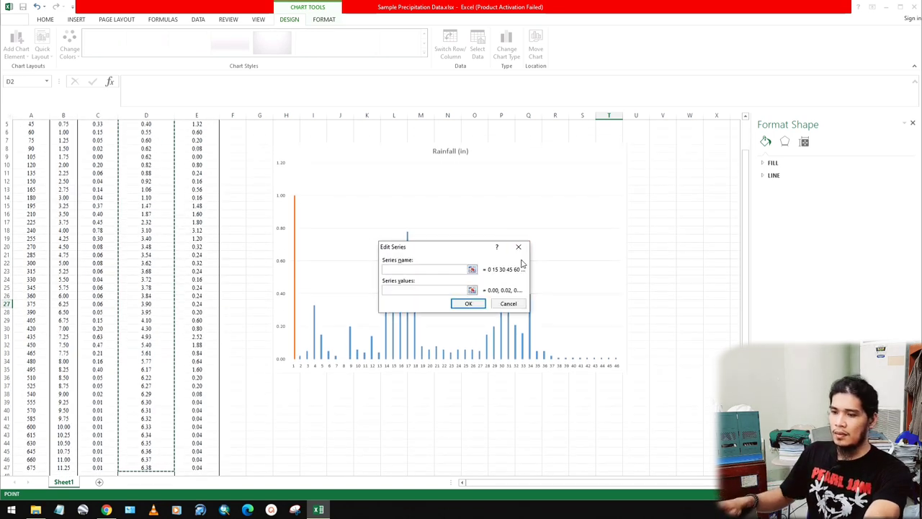
click(472, 305)
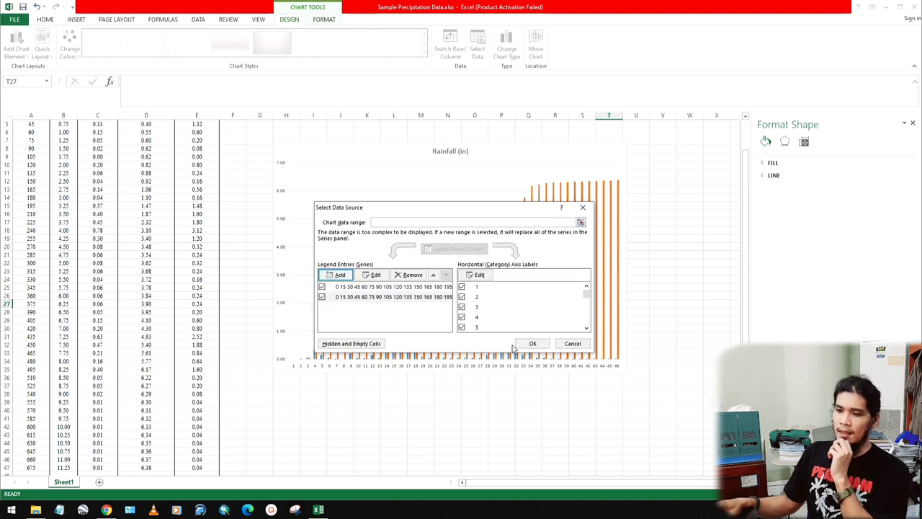
click(532, 344)
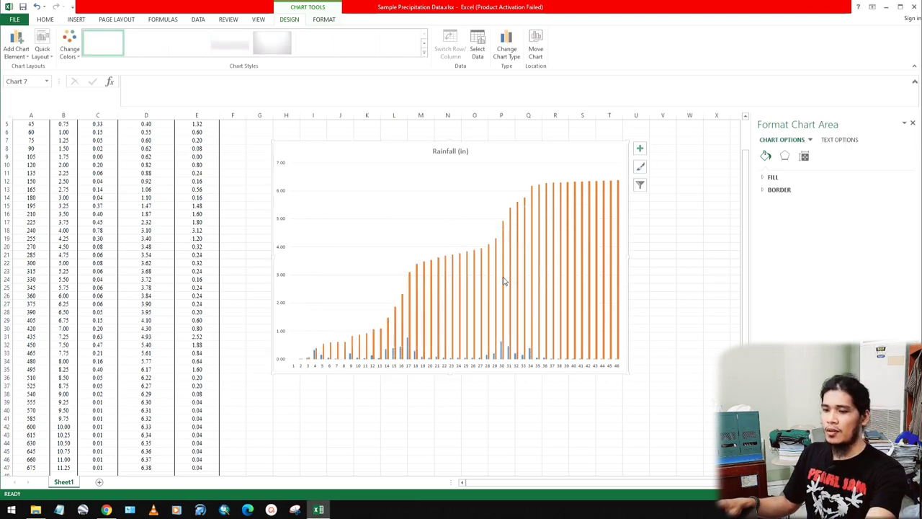
Change the chart to a Clustered Column - Line combo, with gauge rainfall as columns and cumulative rainfall as a line.
right_click(589, 154)
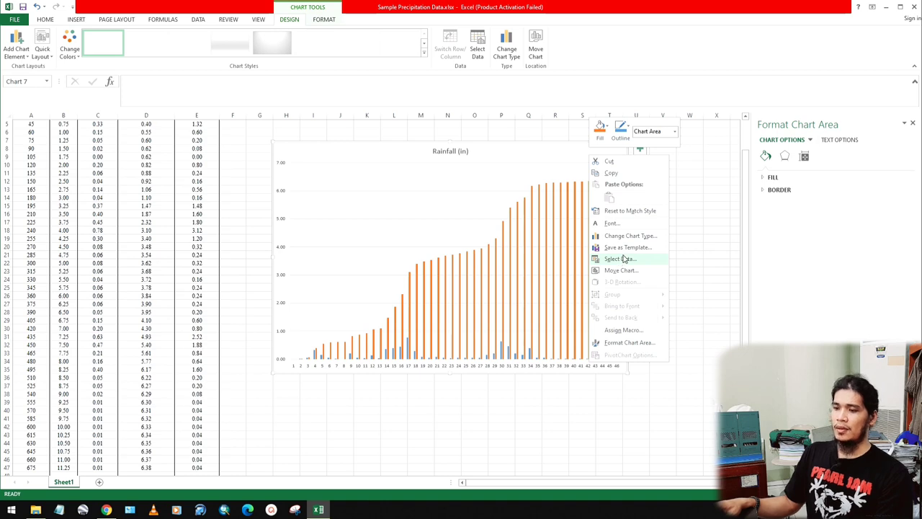
click(628, 238)
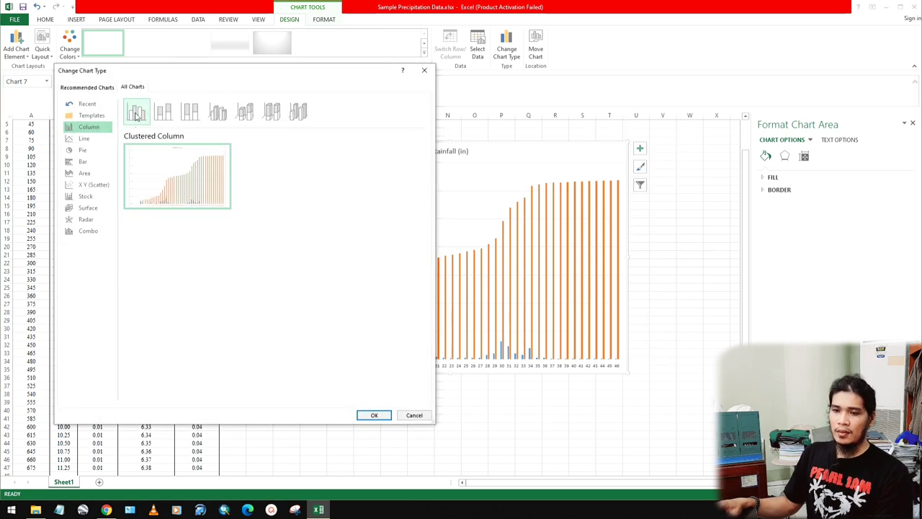
click(94, 233)
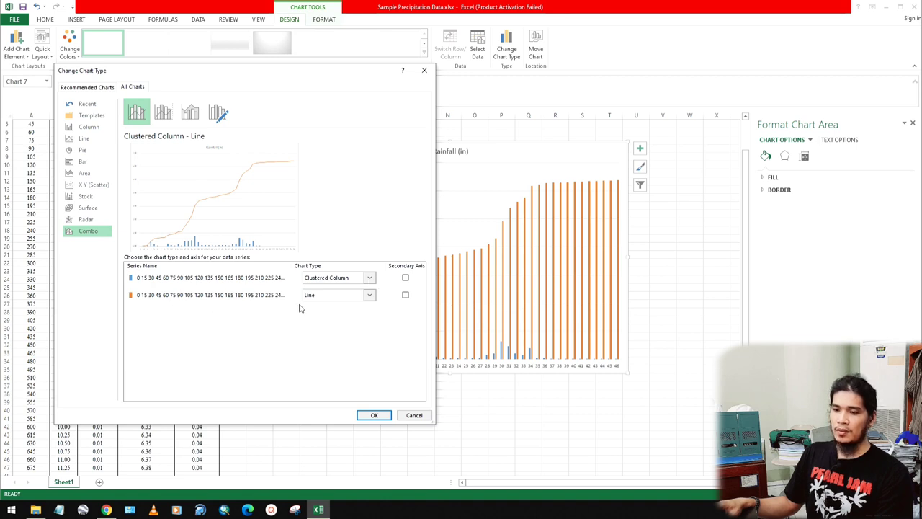
click(373, 415)
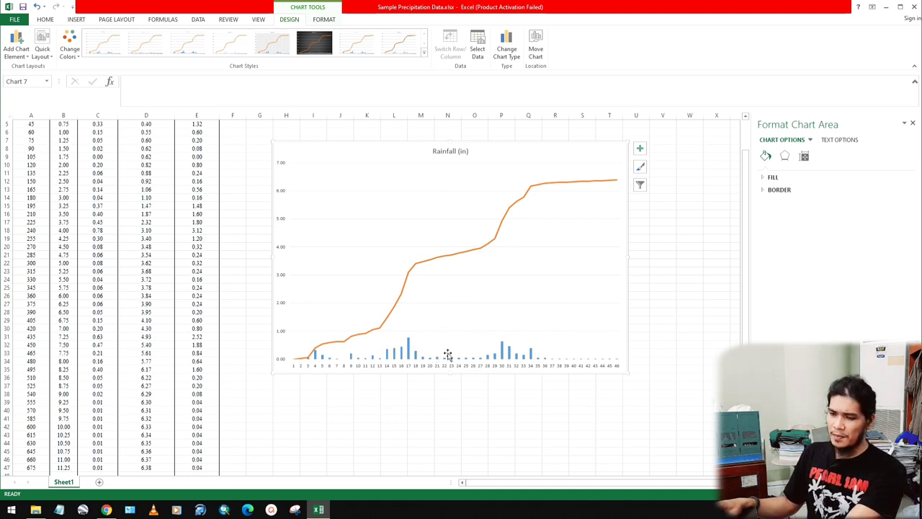
Examine the axis options of the combo chart's horizontal axis.
click(524, 369)
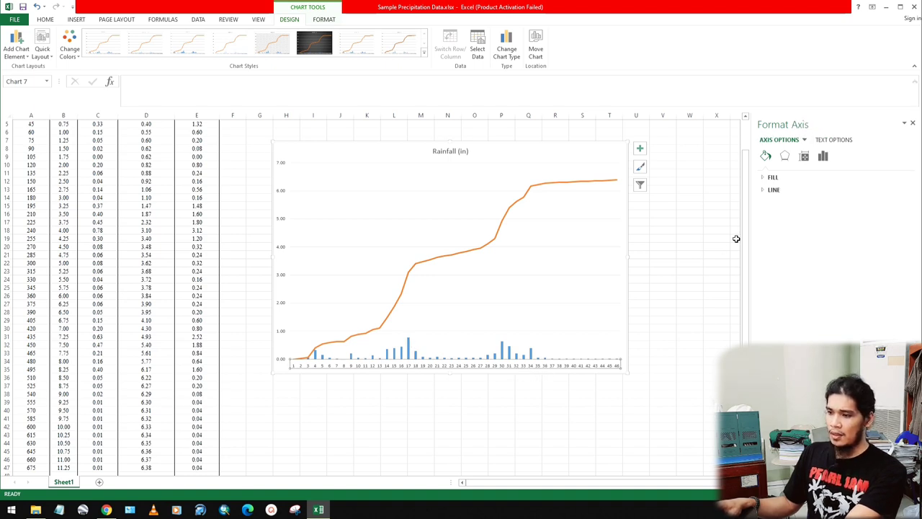
click(824, 157)
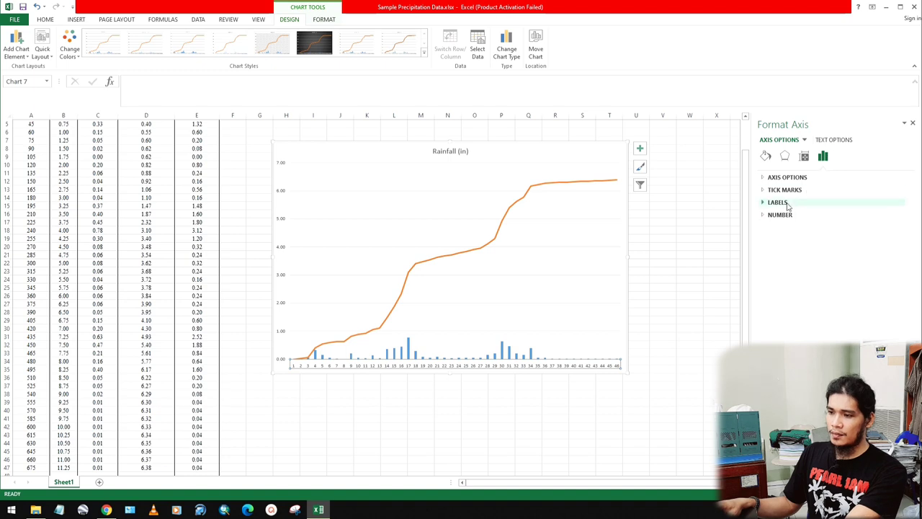
click(785, 178)
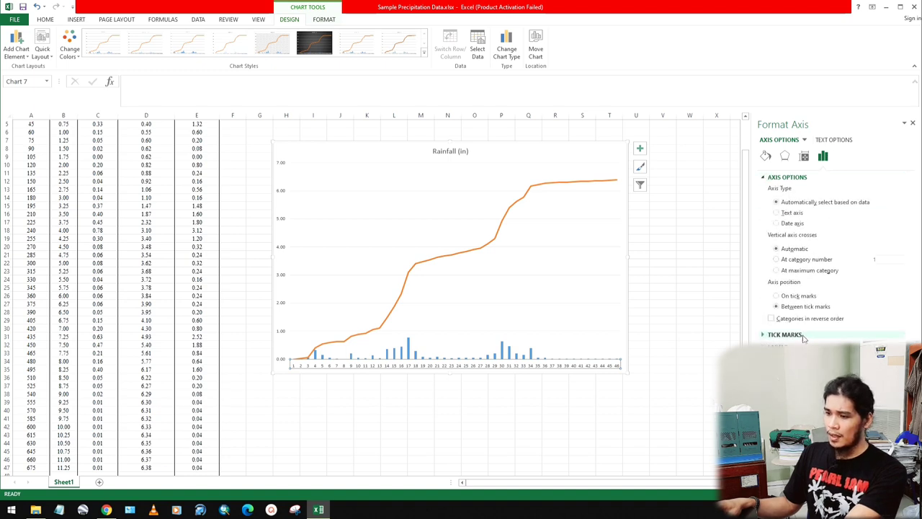
Plot the gauge rainfall columns on the secondary axis and enlarge the chart to about column V and row 39.
click(503, 352)
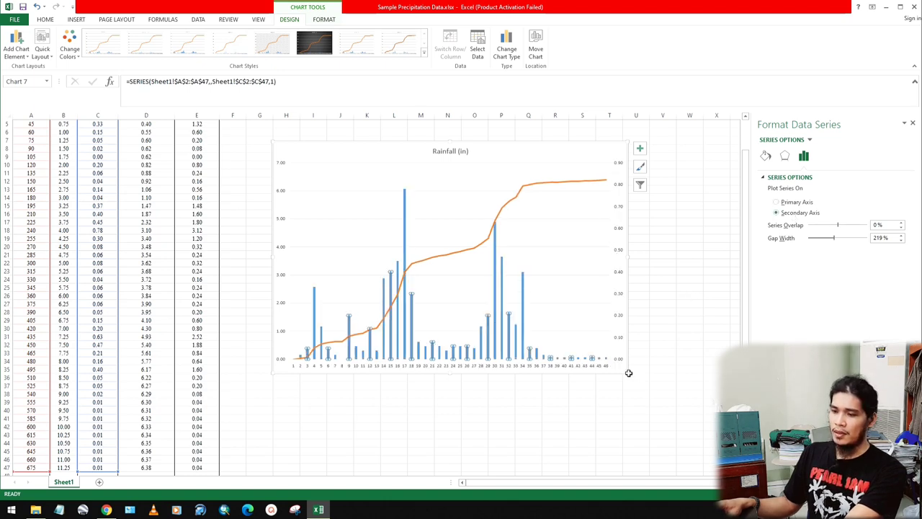
drag(629, 372, 670, 404)
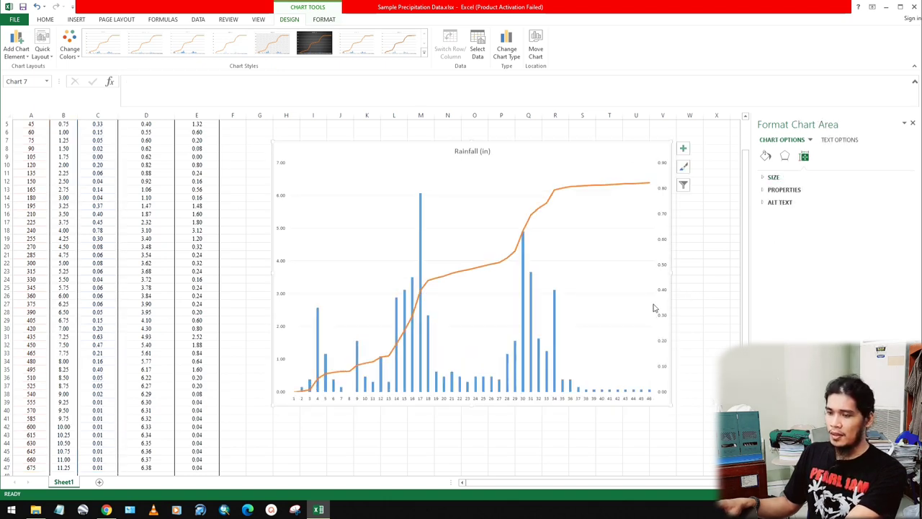
Increase the font size of the primary vertical axis labels to 18.
click(473, 152)
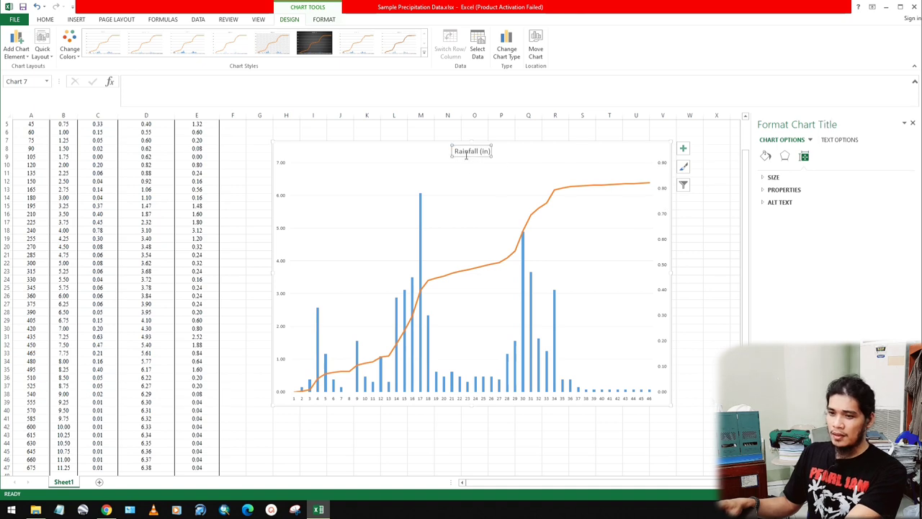
click(277, 243)
click(282, 230)
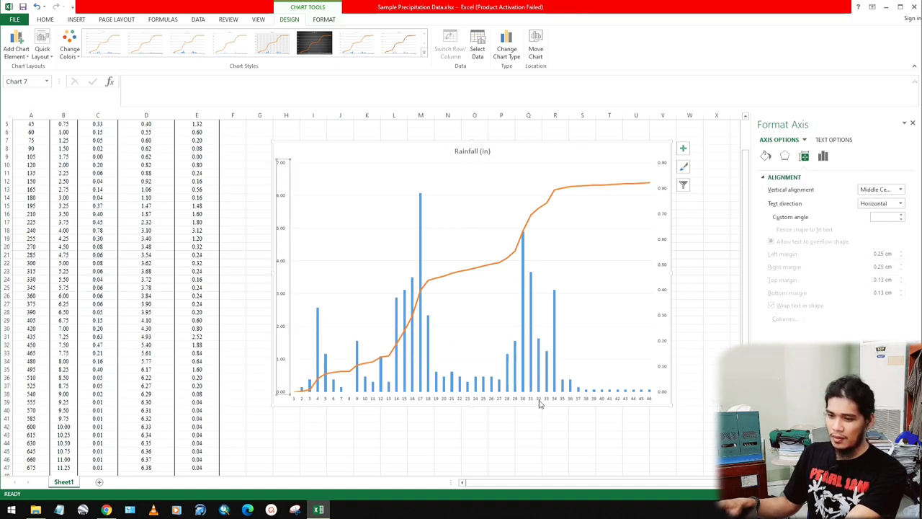
click(281, 209)
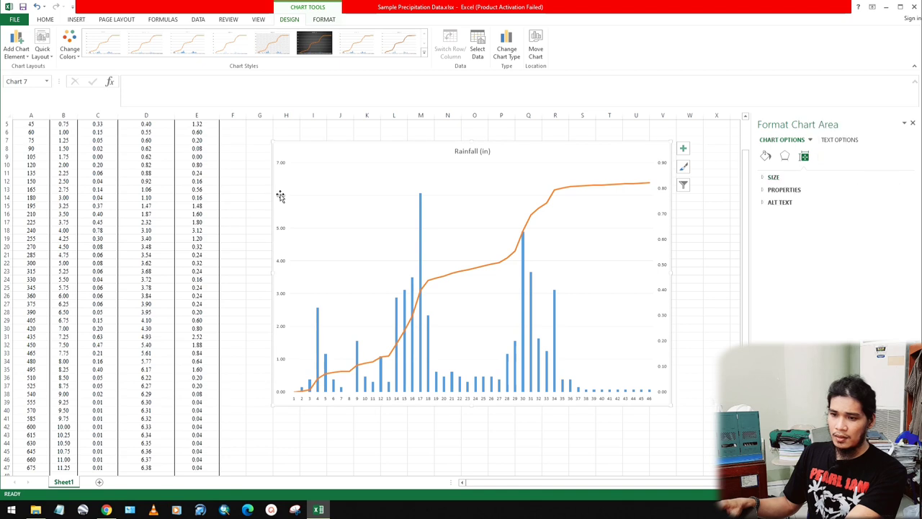
click(283, 197)
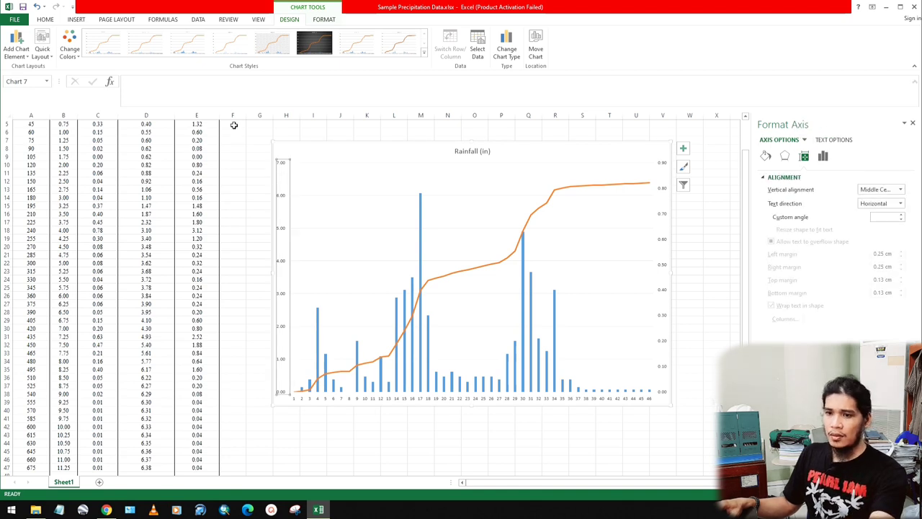
click(45, 19)
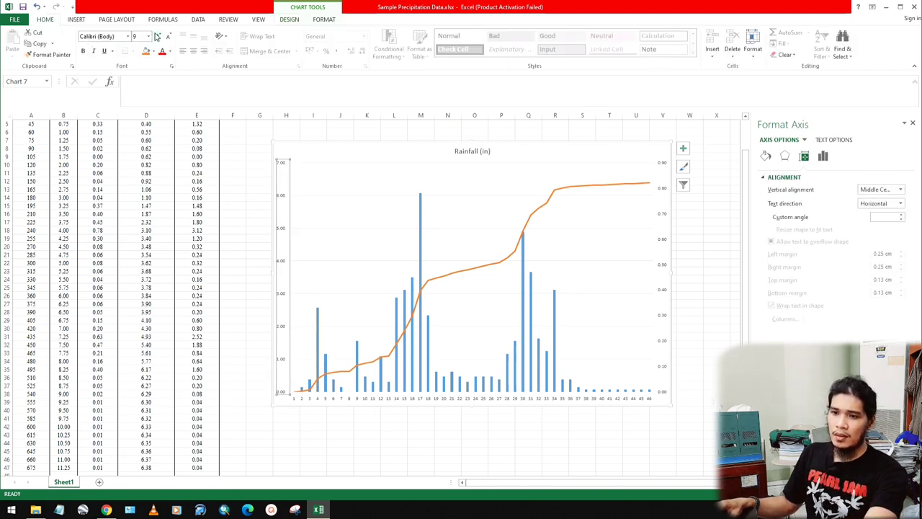
click(157, 36)
click(157, 36)
click(157, 36)
click(157, 37)
click(157, 36)
click(157, 36)
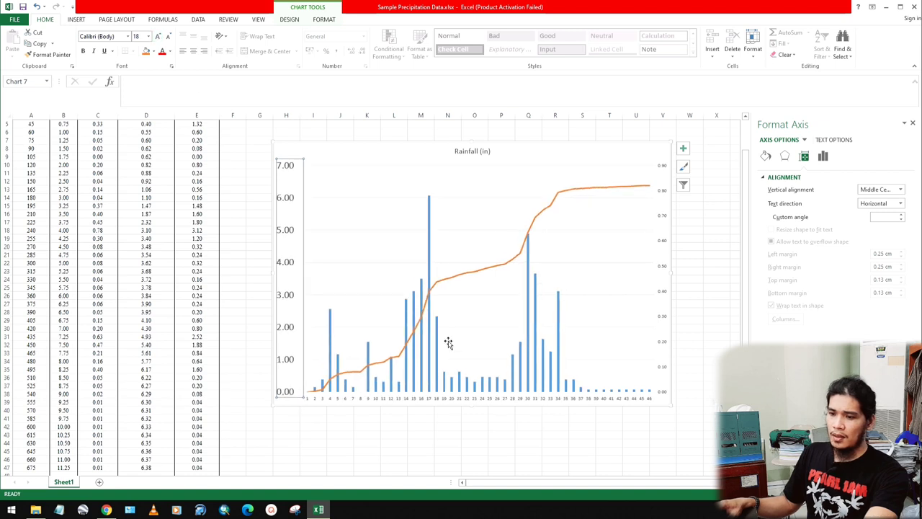
Increase the font size of the horizontal axis labels to 18.
click(465, 398)
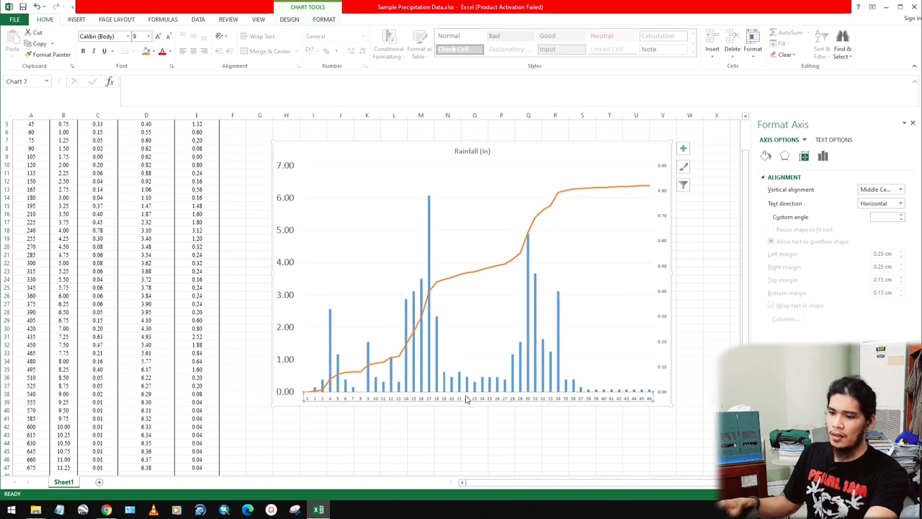
click(157, 36)
click(157, 36)
click(157, 36)
click(157, 36)
click(157, 36)
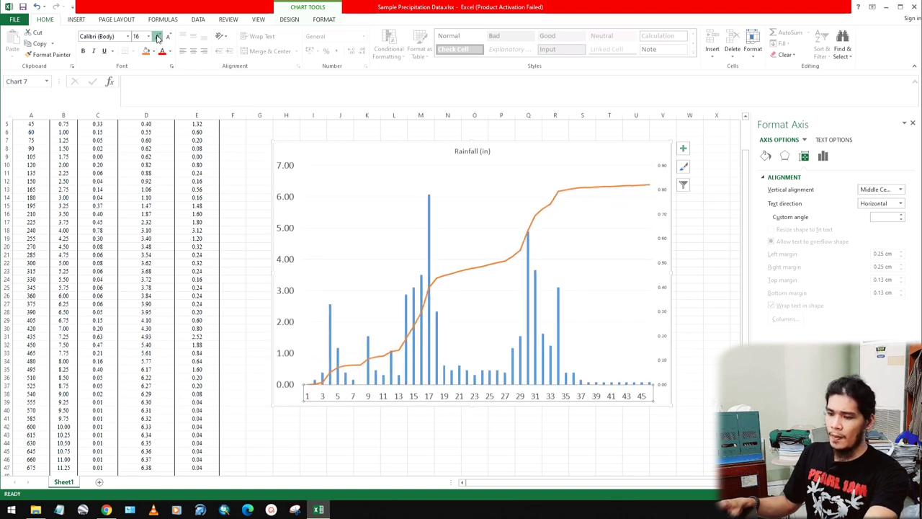
click(157, 36)
Increase the font size of the secondary vertical axis labels to 20 and deselect the chart.
click(664, 265)
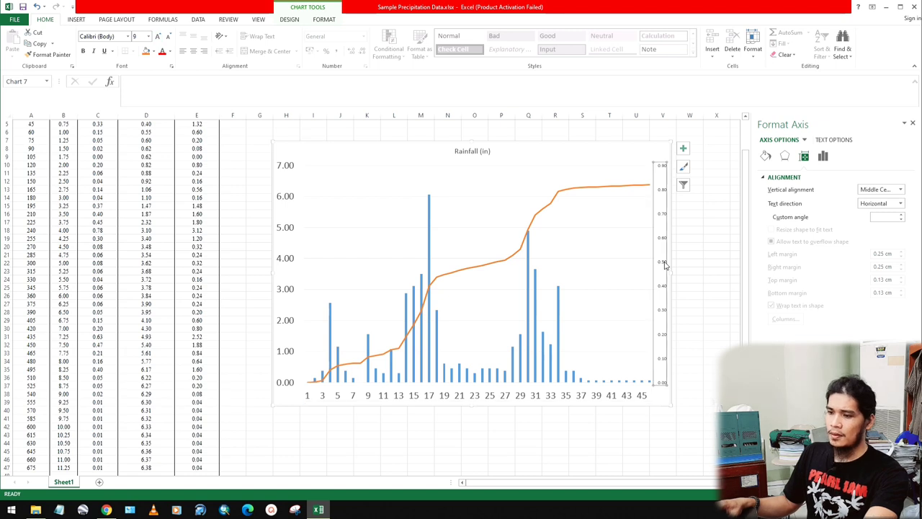
click(157, 36)
click(157, 36)
click(158, 36)
click(157, 36)
click(157, 36)
click(157, 36)
click(157, 36)
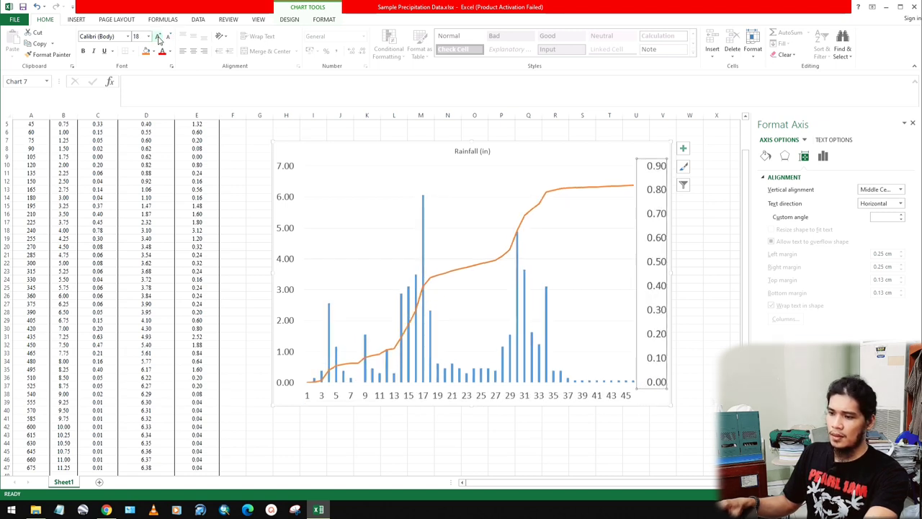
click(711, 313)
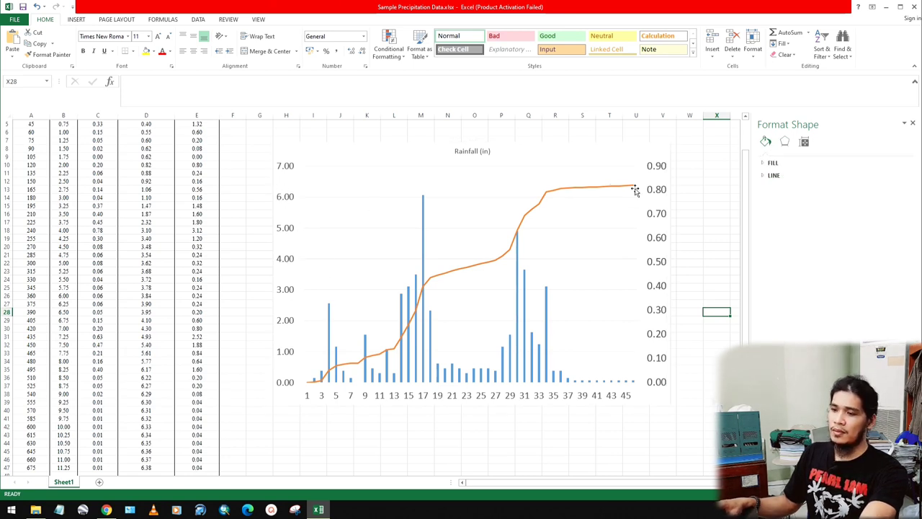
Colour the primary vertical axis labels orange to match the cumulative rainfall line.
click(287, 204)
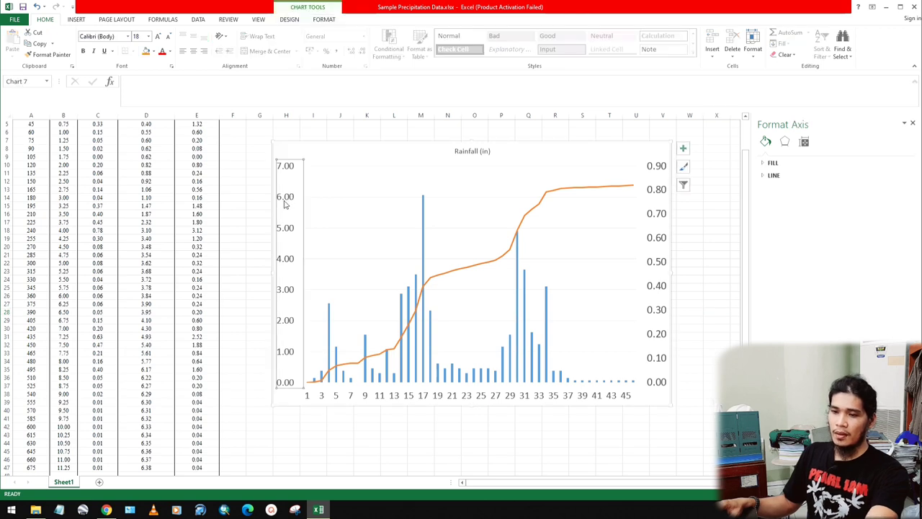
click(169, 52)
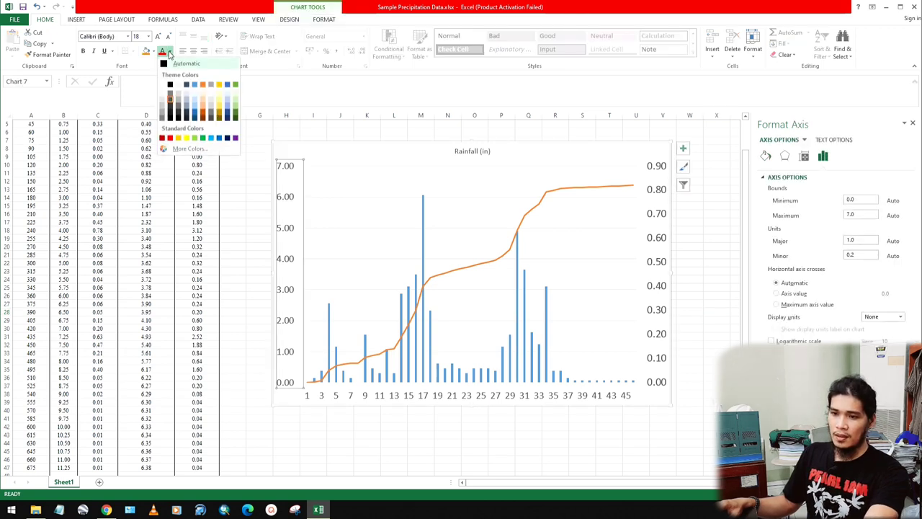
click(205, 86)
click(689, 282)
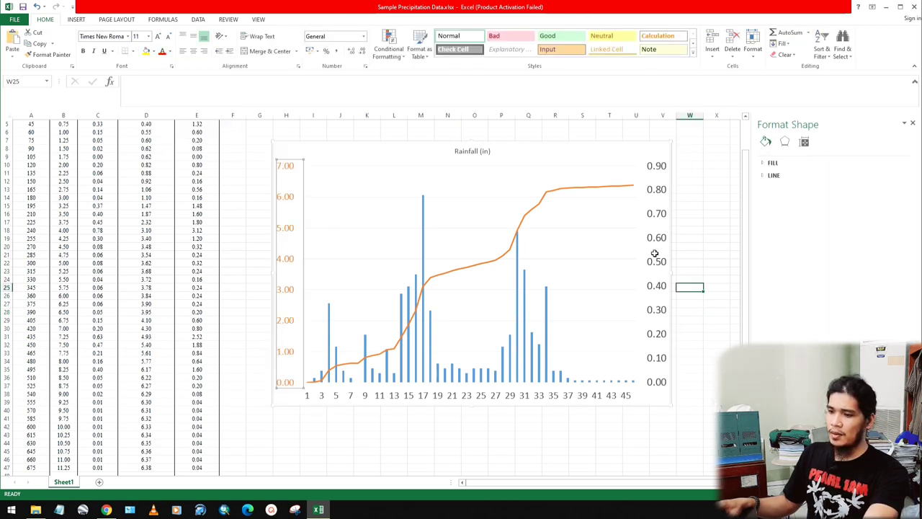
Colour the secondary vertical axis labels dark blue to match the rainfall columns and deselect the chart.
click(655, 225)
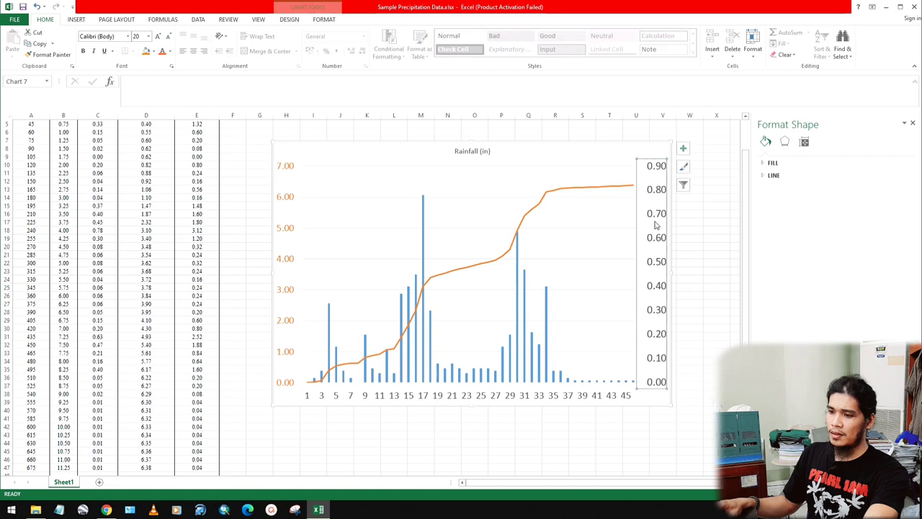
click(169, 52)
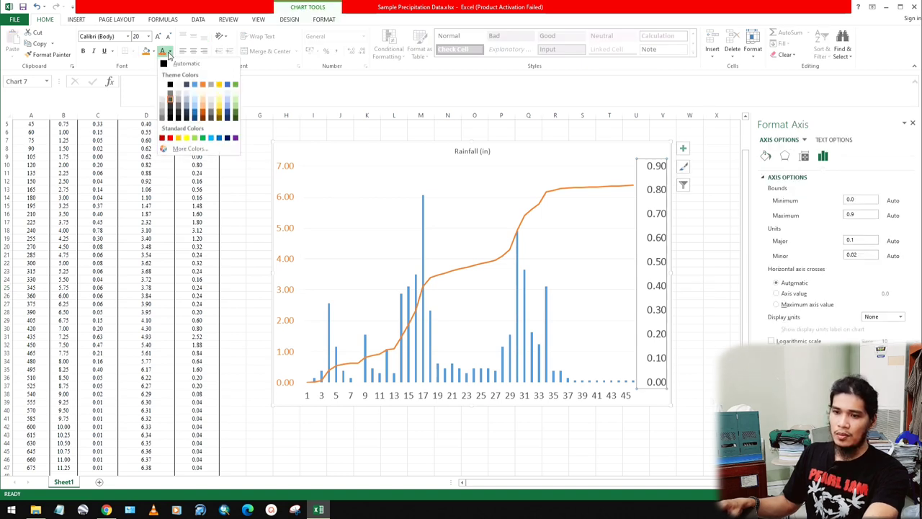
click(195, 115)
click(706, 303)
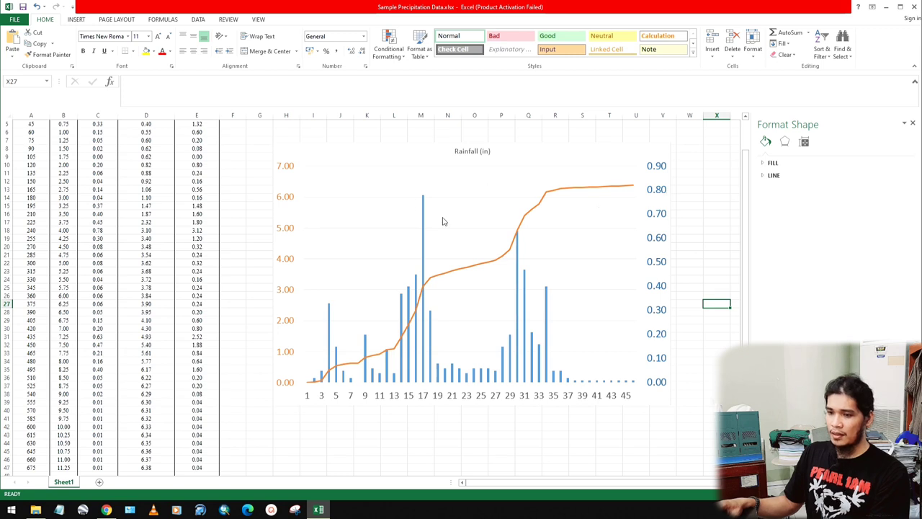
Compare the gauge rainfall values in column C, including cell C18, with the tallest column in the chart.
click(96, 246)
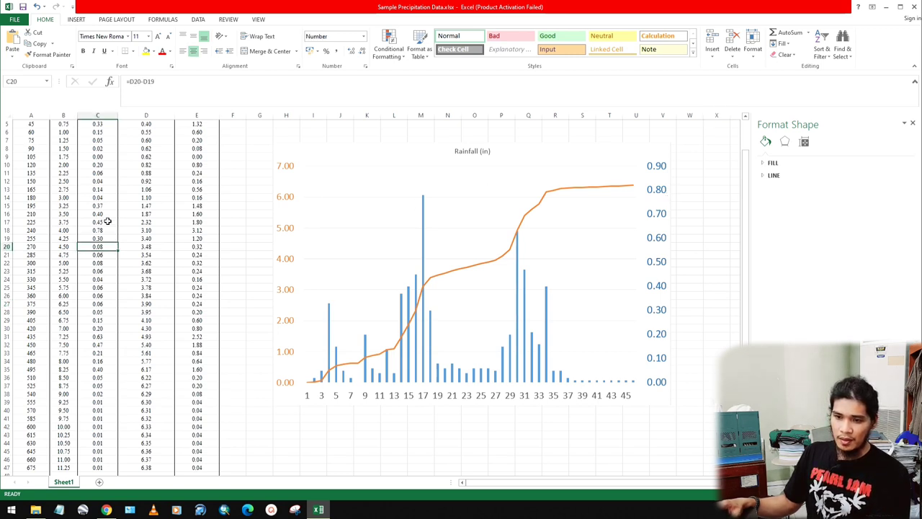
scroll(108, 241, up, 2)
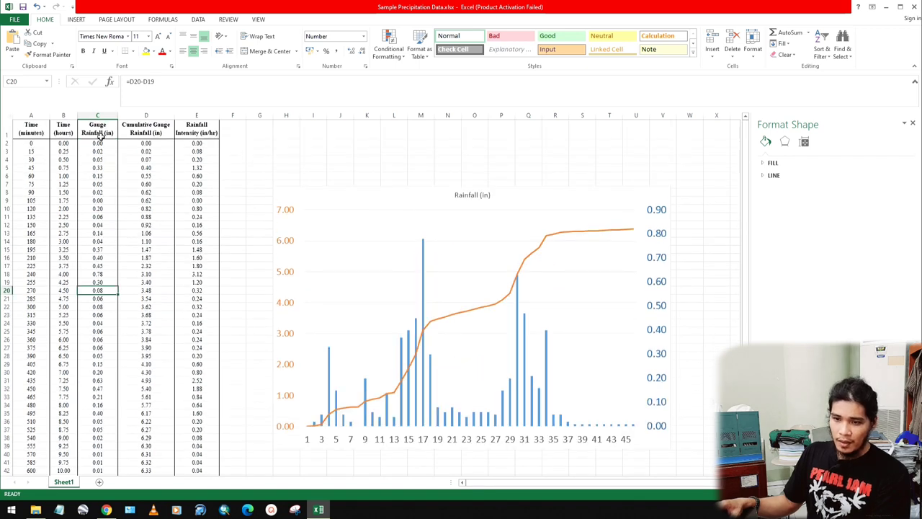
scroll(106, 281, down, 2)
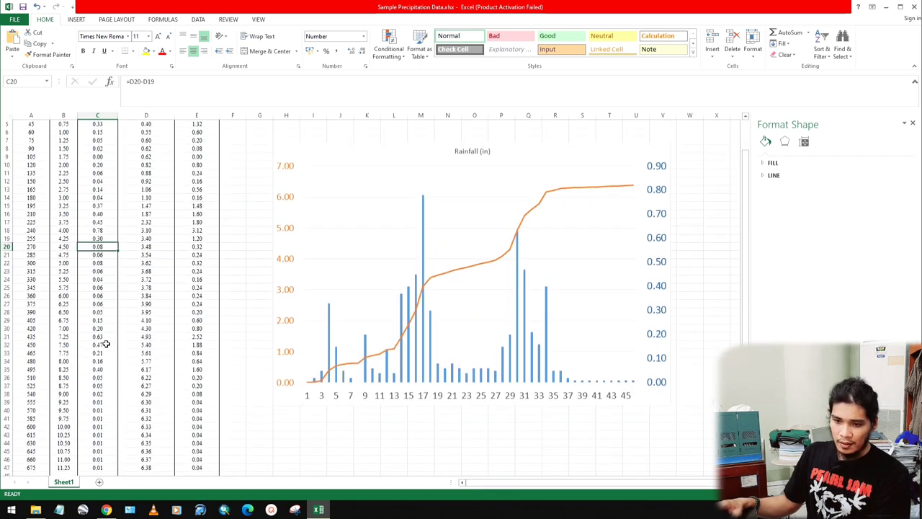
scroll(103, 281, up, 2)
click(103, 275)
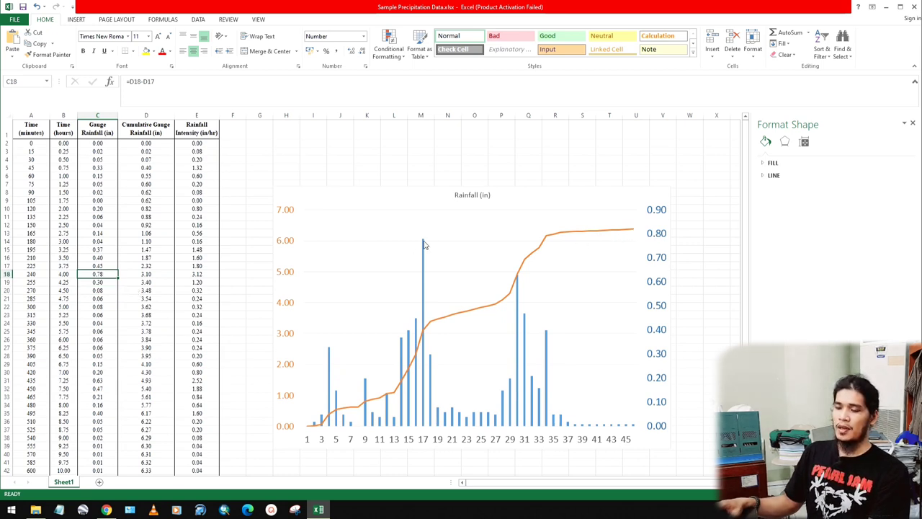
mouse_move(422, 243)
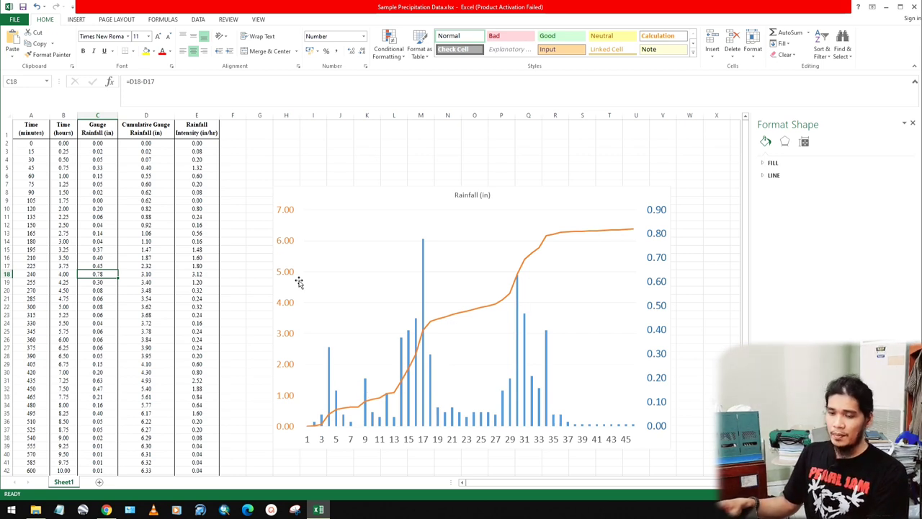
Set the interval unit between the horizontal axis labels to 4.
double_click(395, 441)
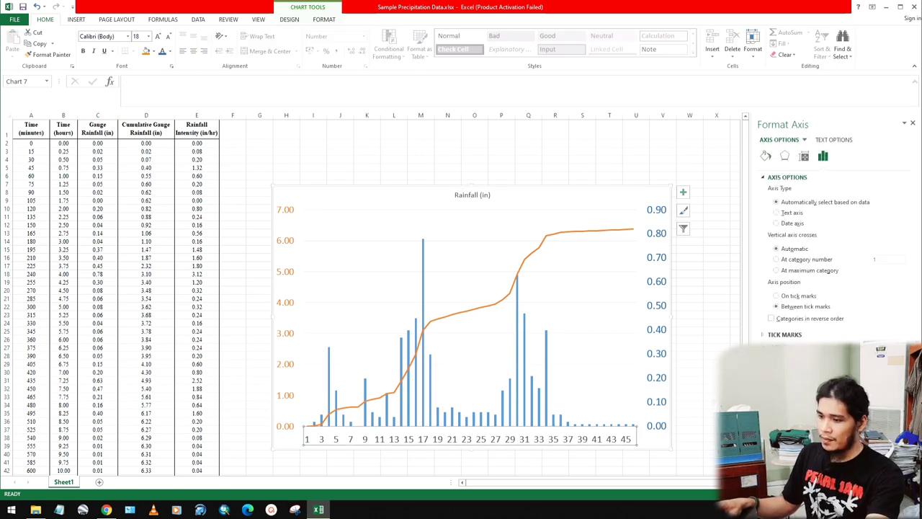
key(Return)
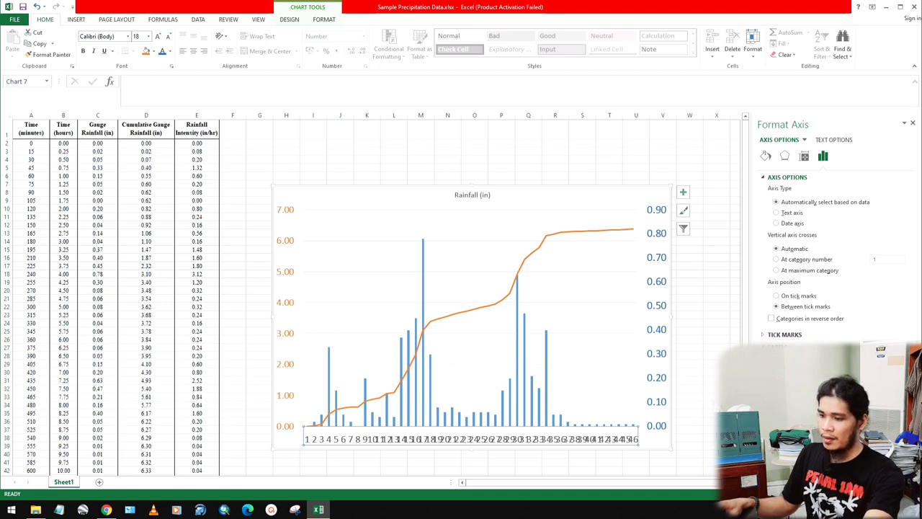
key(Return)
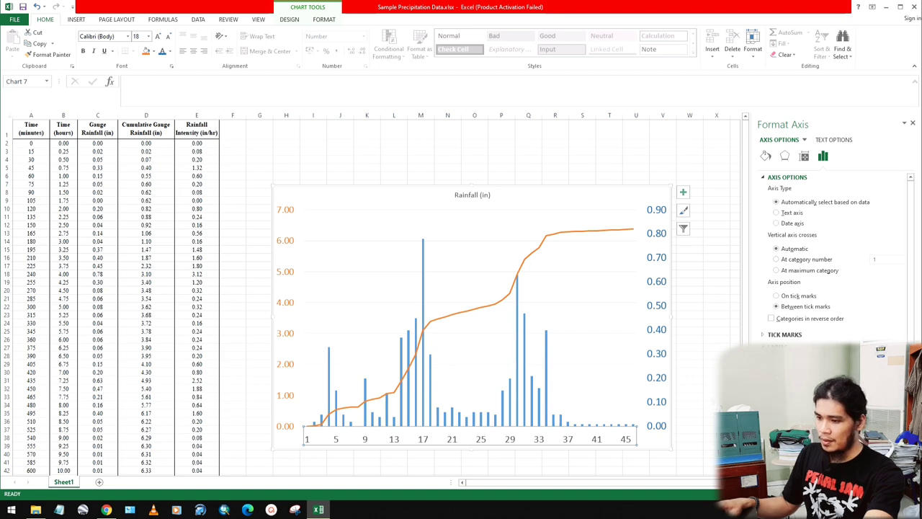
scroll(836, 260, down, 1)
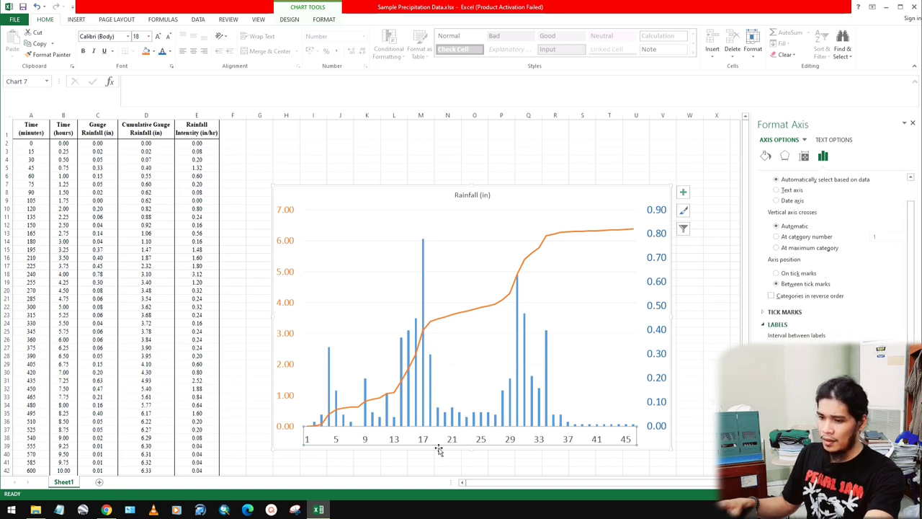
click(490, 440)
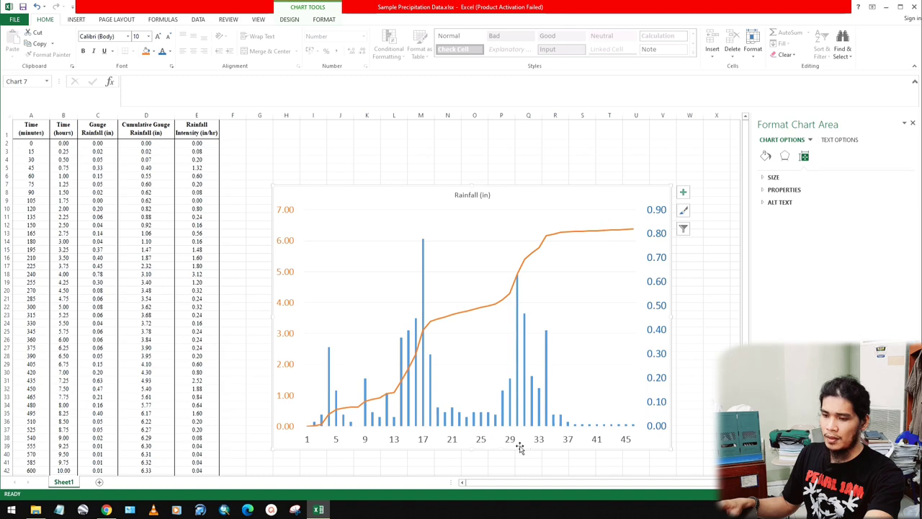
Set the category axis labels of the chart's first data series to the time in minutes, Sheet1!$A$2:$A$47, and deselect the chart.
right_click(597, 200)
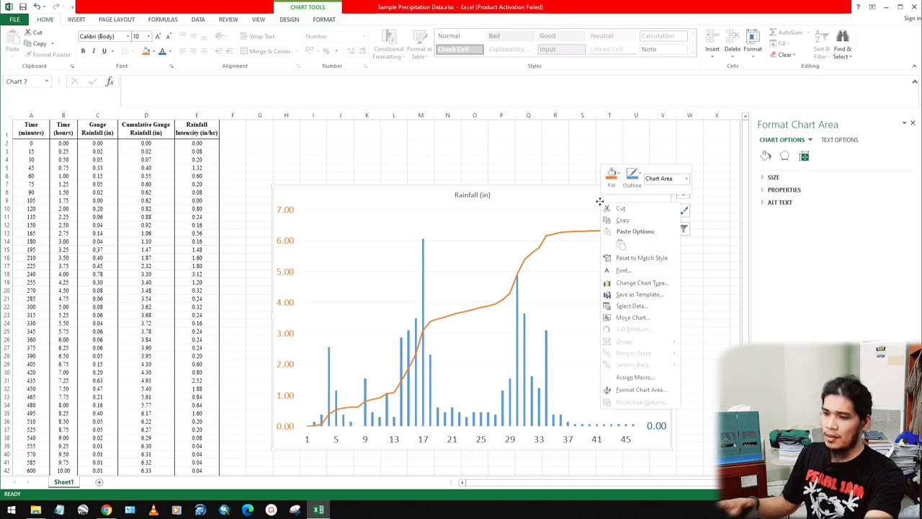
click(632, 307)
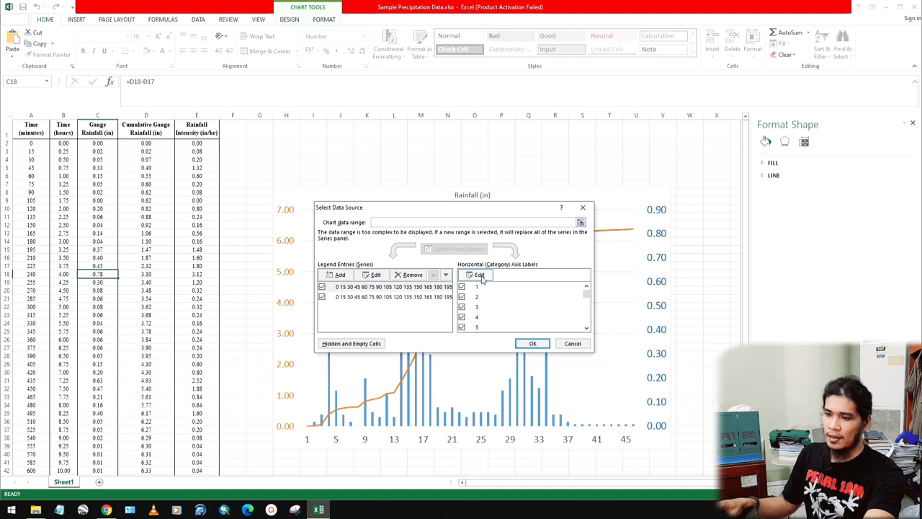
click(477, 275)
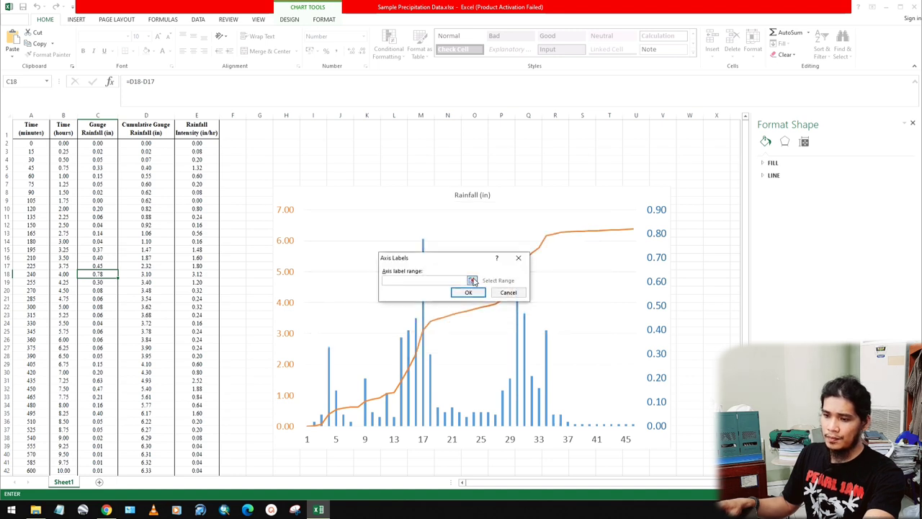
click(472, 280)
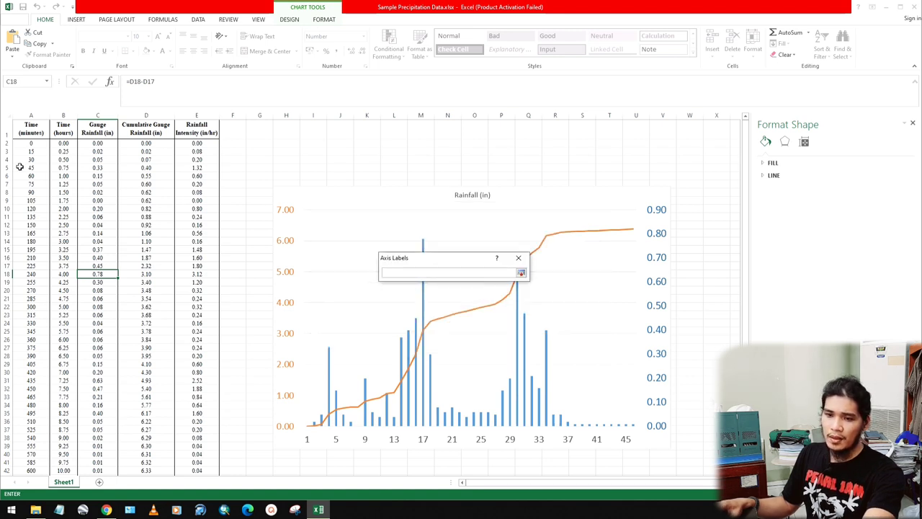
click(34, 144)
key(ctrl+shift+Down)
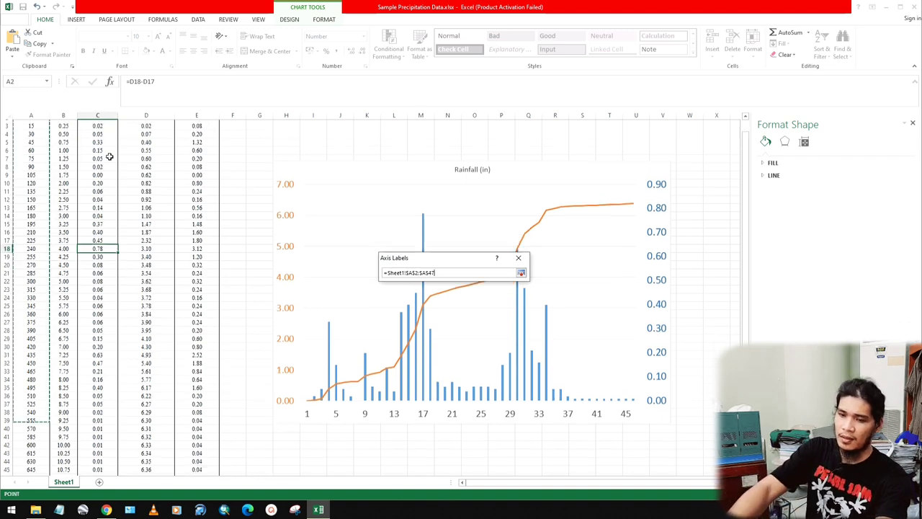
click(521, 272)
click(468, 293)
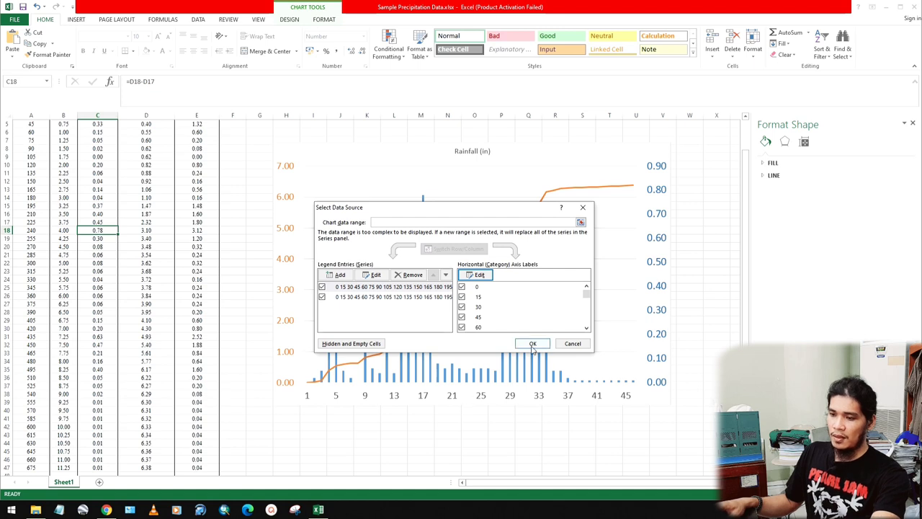
click(533, 343)
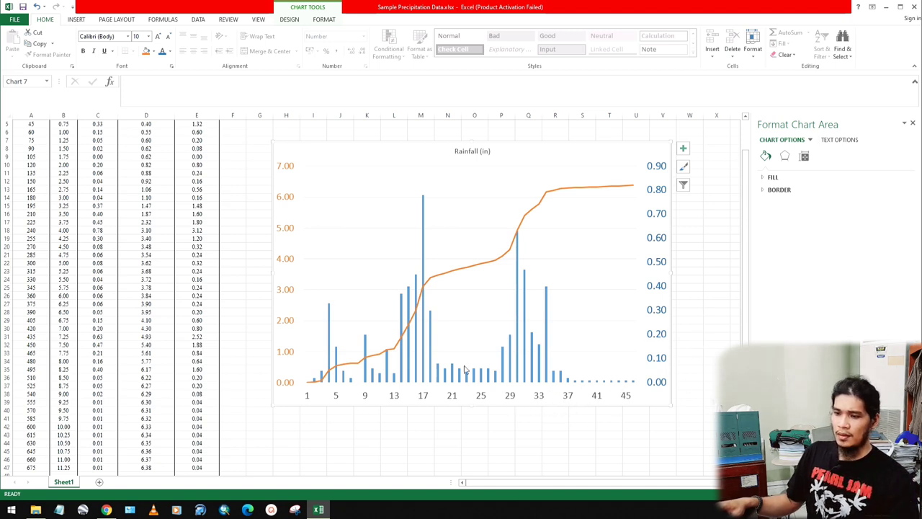
click(710, 264)
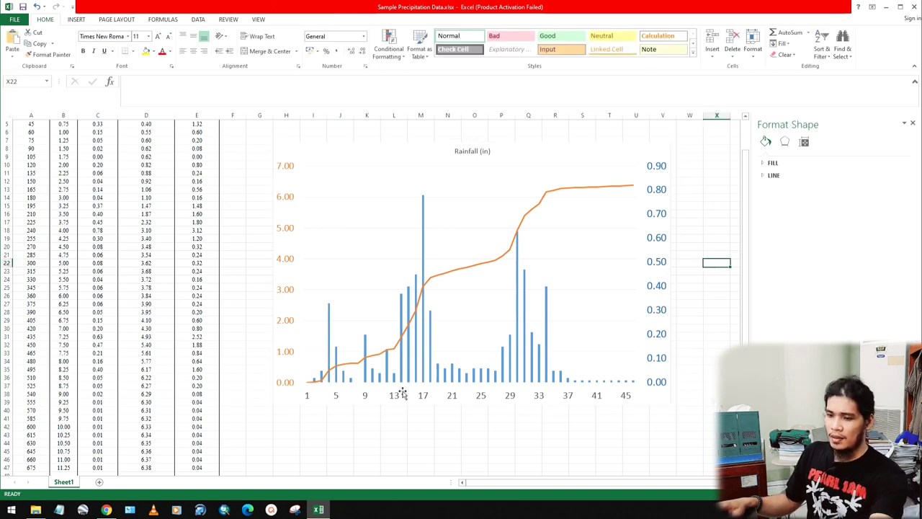
Examine the label interval and other formatting options of the horizontal axis.
click(369, 397)
click(456, 402)
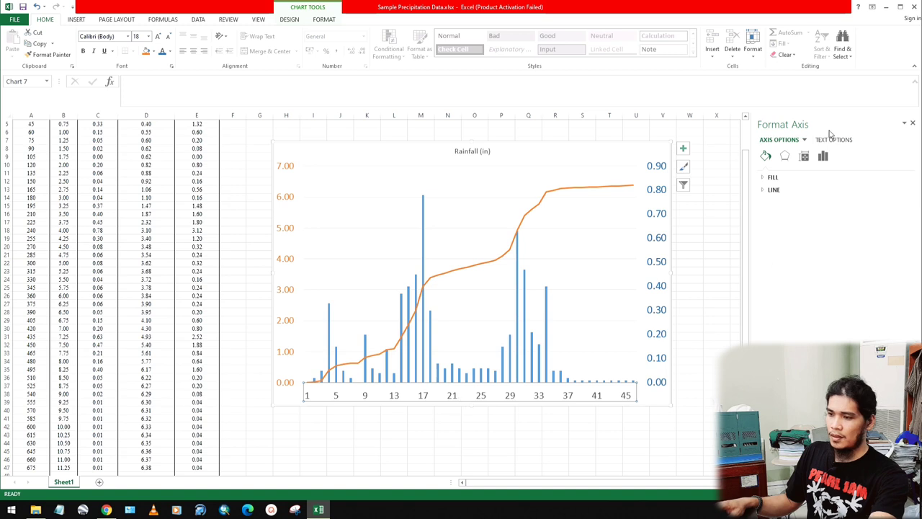
click(822, 158)
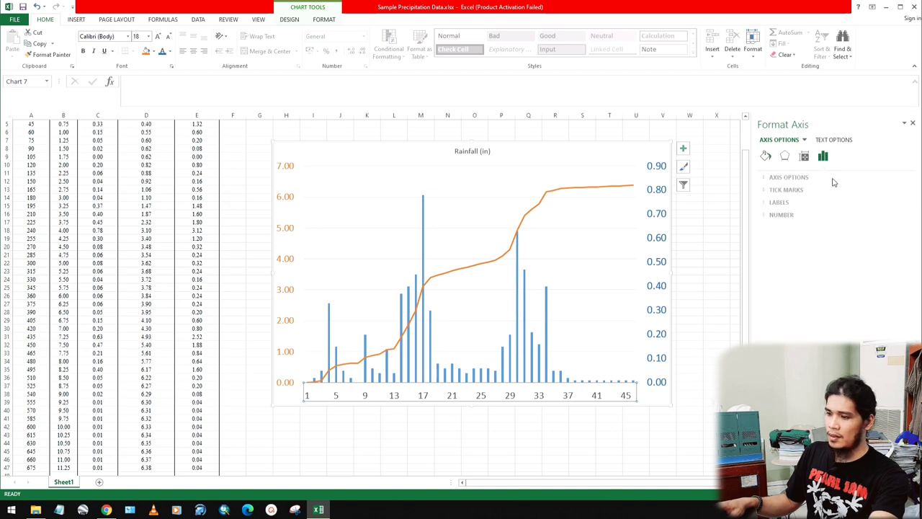
click(778, 202)
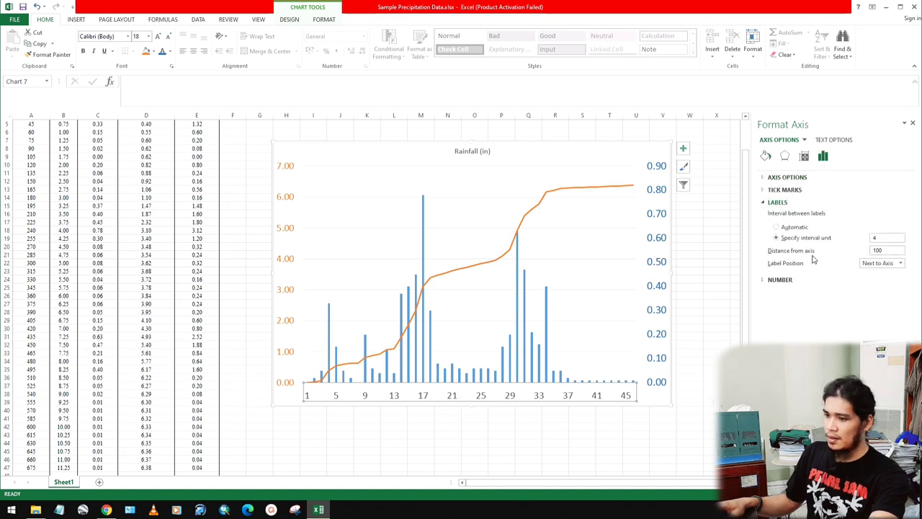
click(884, 239)
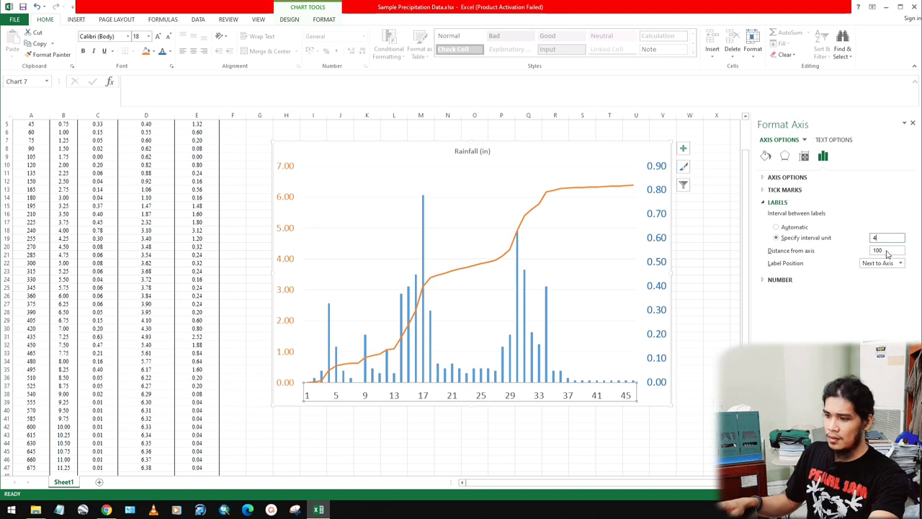
click(650, 397)
click(571, 401)
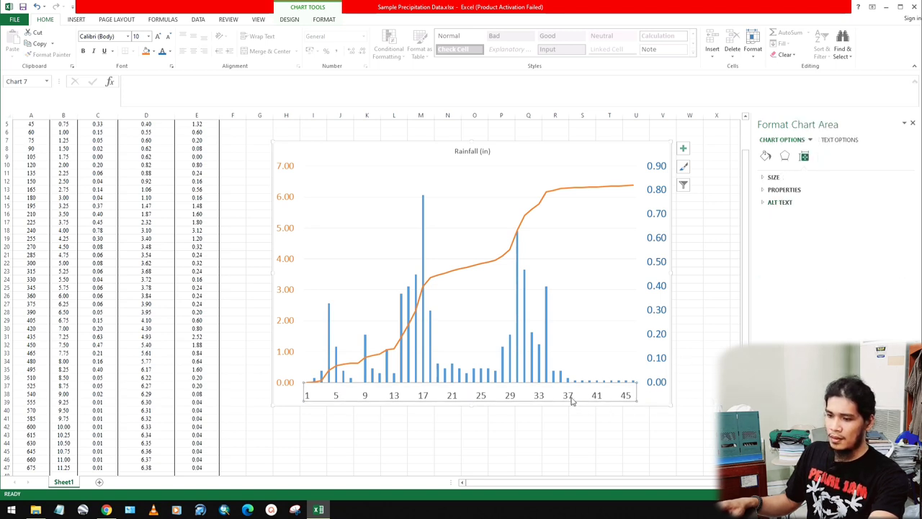
right_click(571, 402)
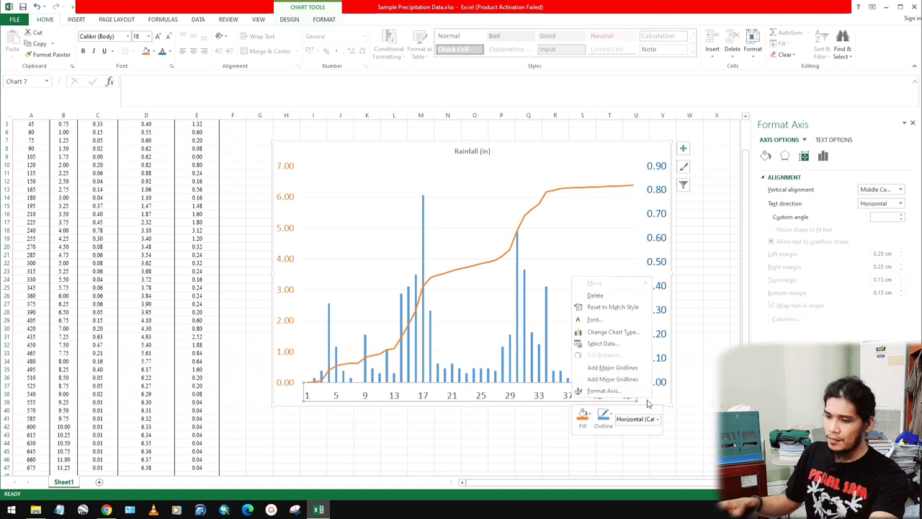
Set the category axis labels of the chart's second data series to the time in minutes, Sheet1!$A$2:$A$47, and apply the data source.
right_click(669, 396)
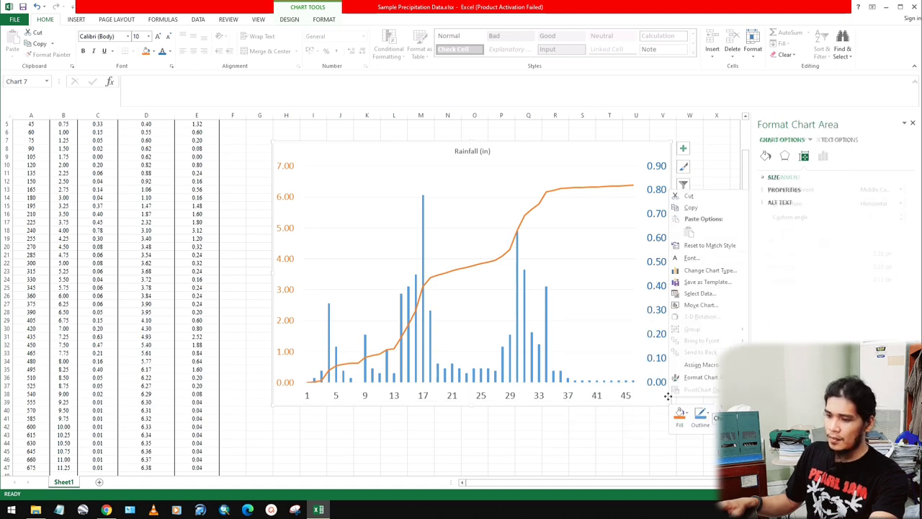
click(703, 294)
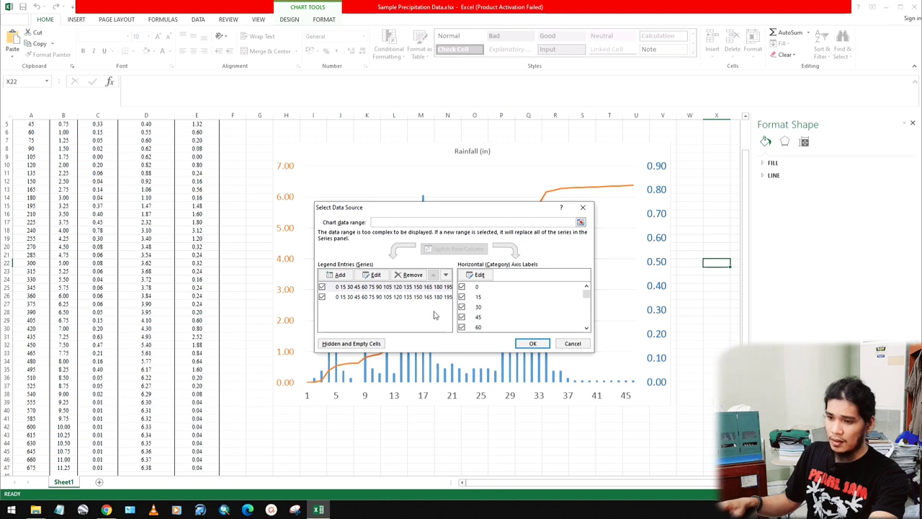
drag(485, 215, 483, 182)
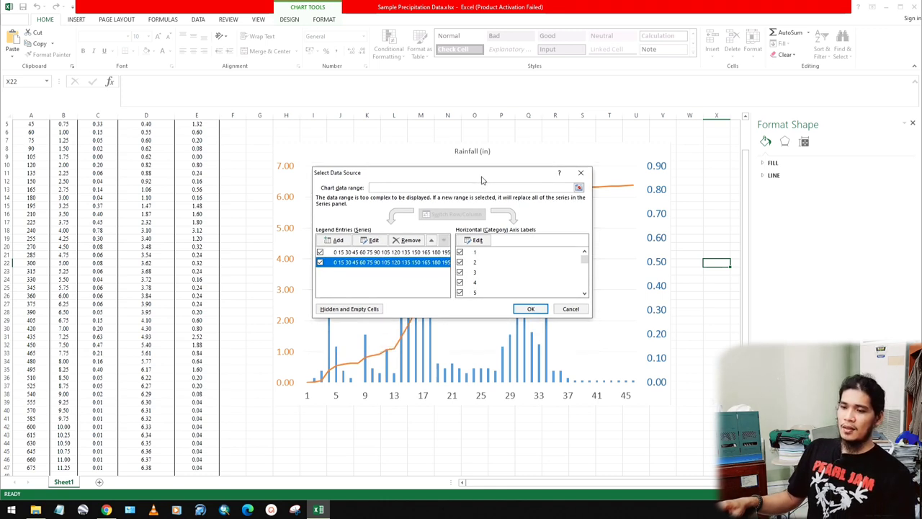
click(477, 241)
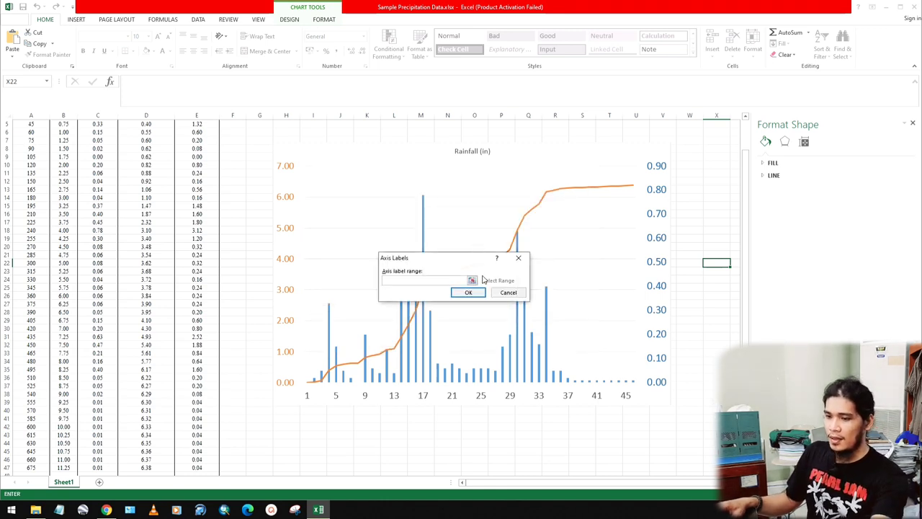
click(473, 277)
scroll(100, 214, up, 2)
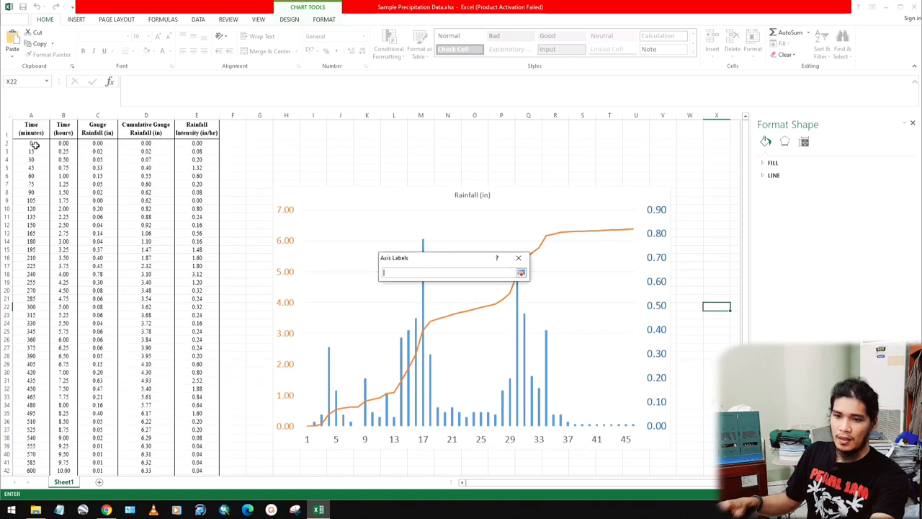
click(34, 143)
key(ctrl+shift+Down)
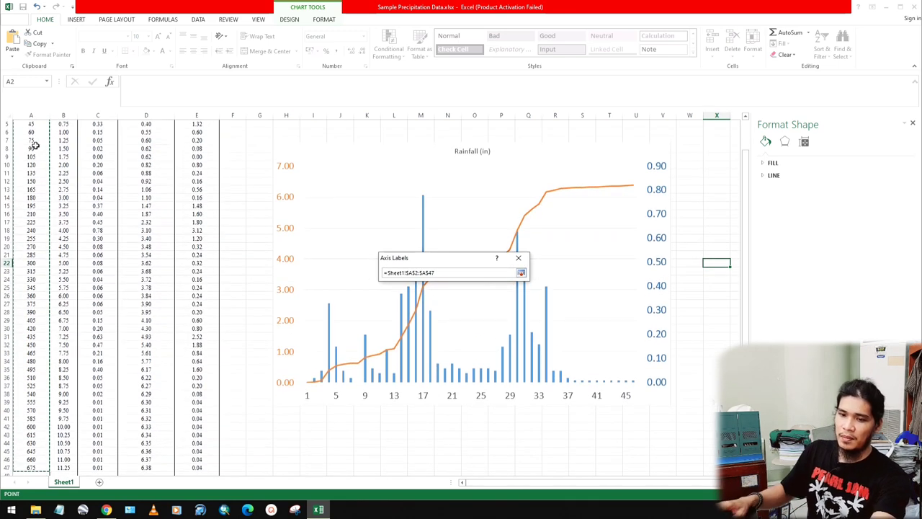
click(522, 272)
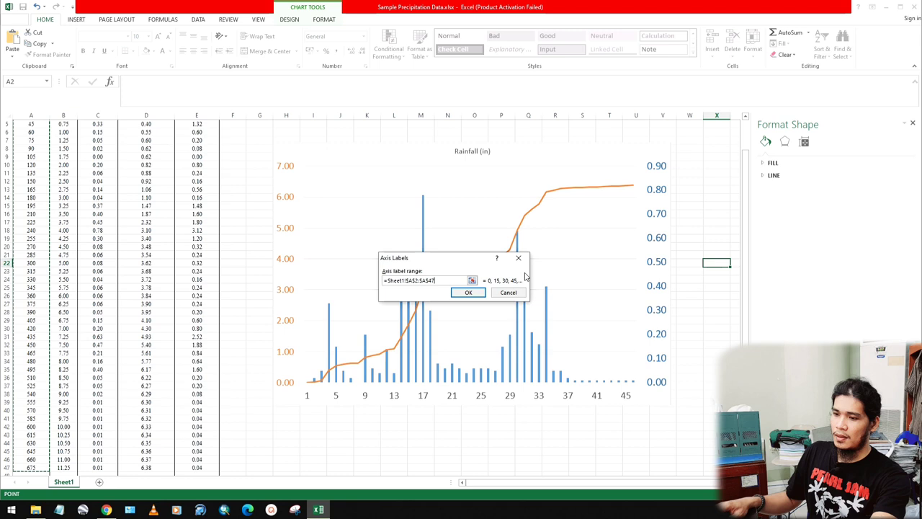
click(468, 292)
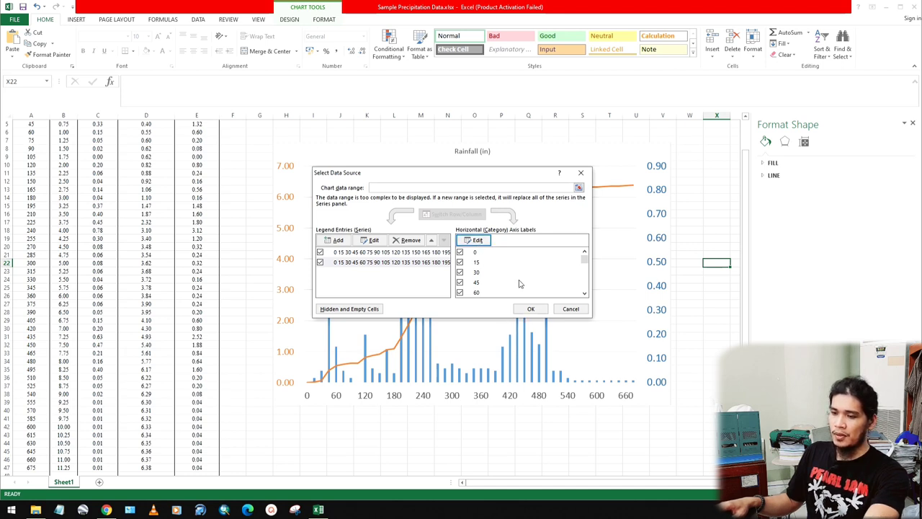
click(531, 309)
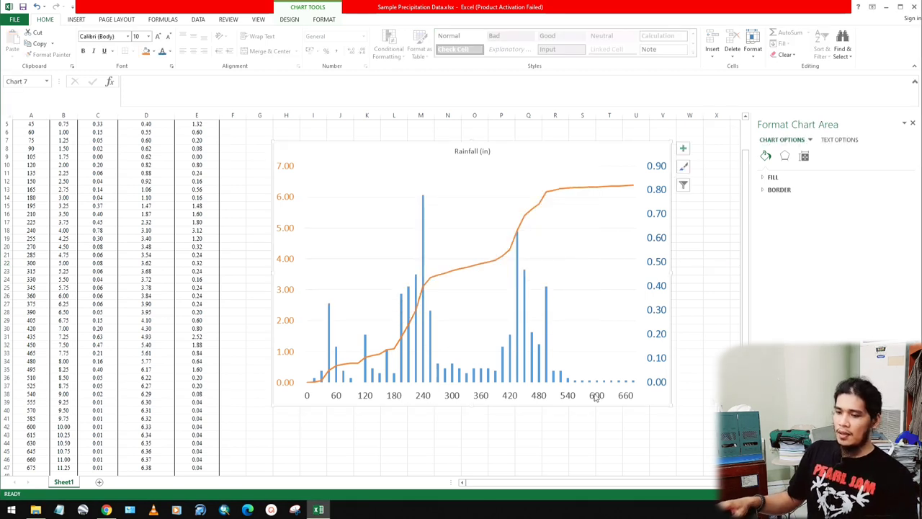
Add axis titles to the chart and change the horizontal axis title to "Time (minutes)".
click(683, 149)
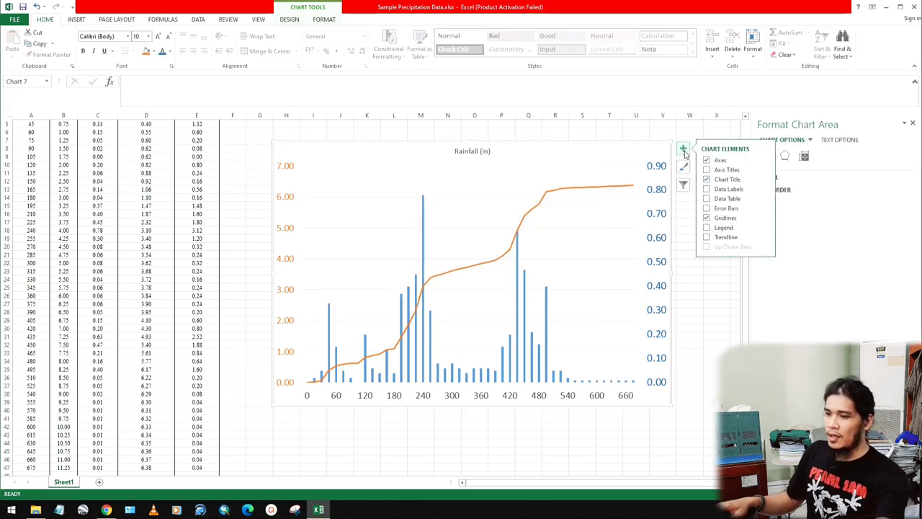
click(721, 169)
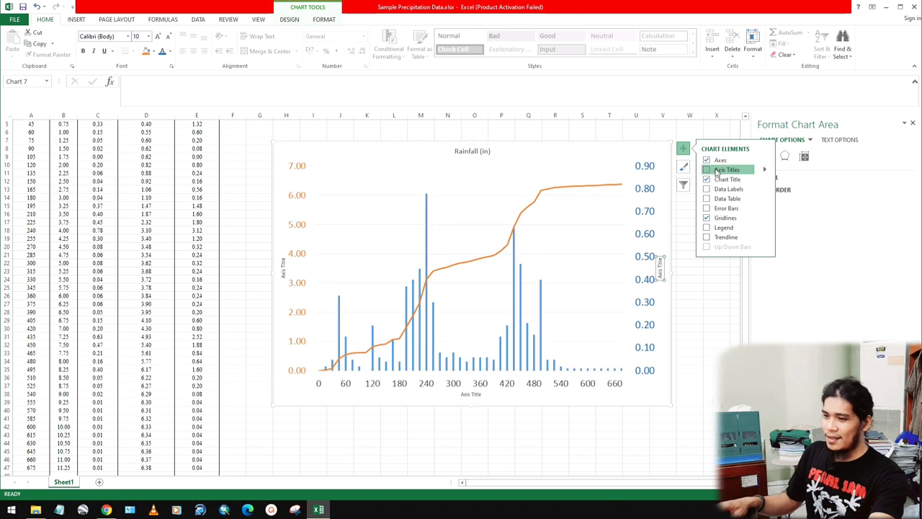
click(470, 394)
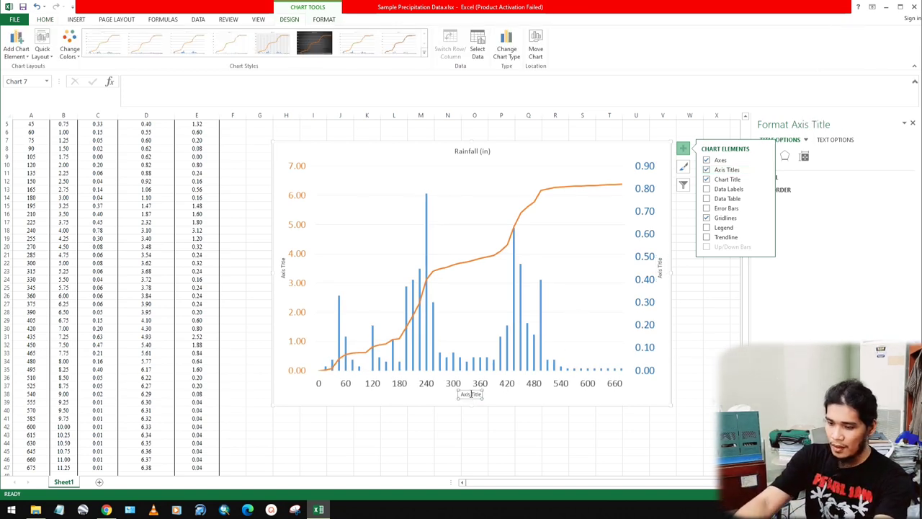
key(Down)
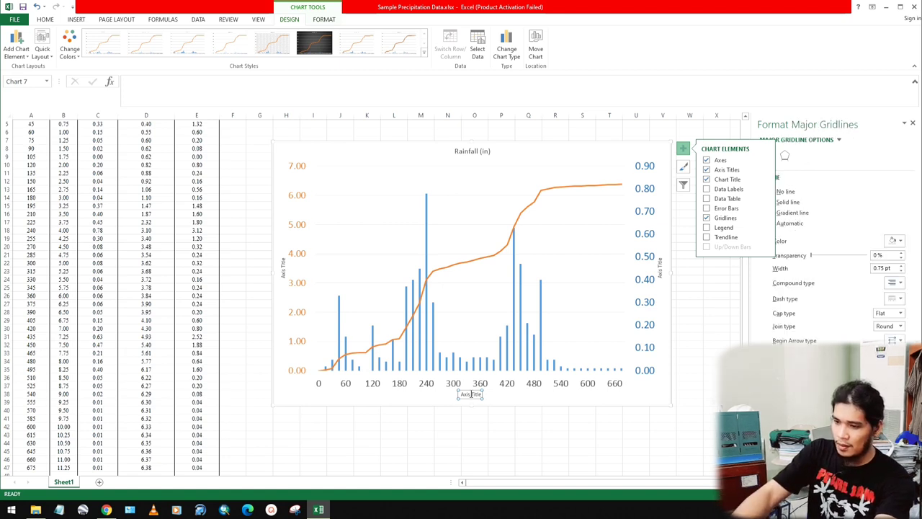
key(Down)
click(699, 337)
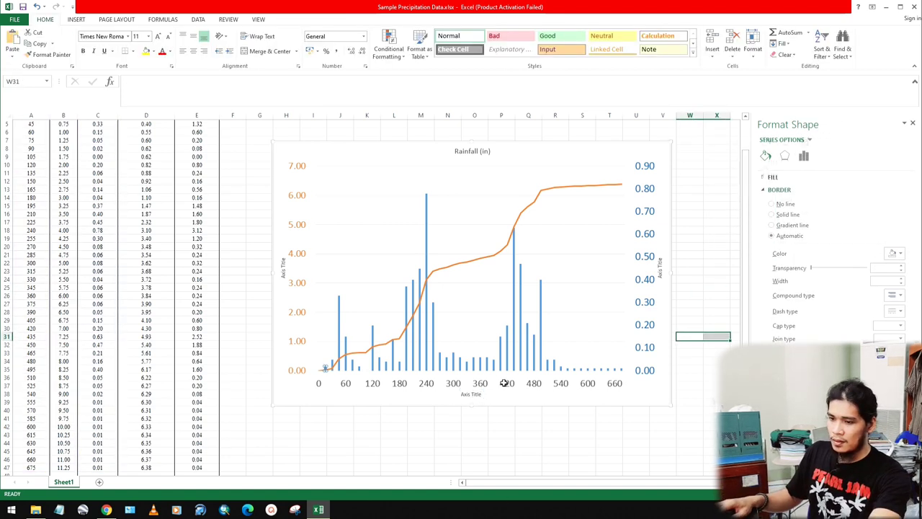
click(464, 394)
drag(465, 394, 506, 390)
key(BackSpace)
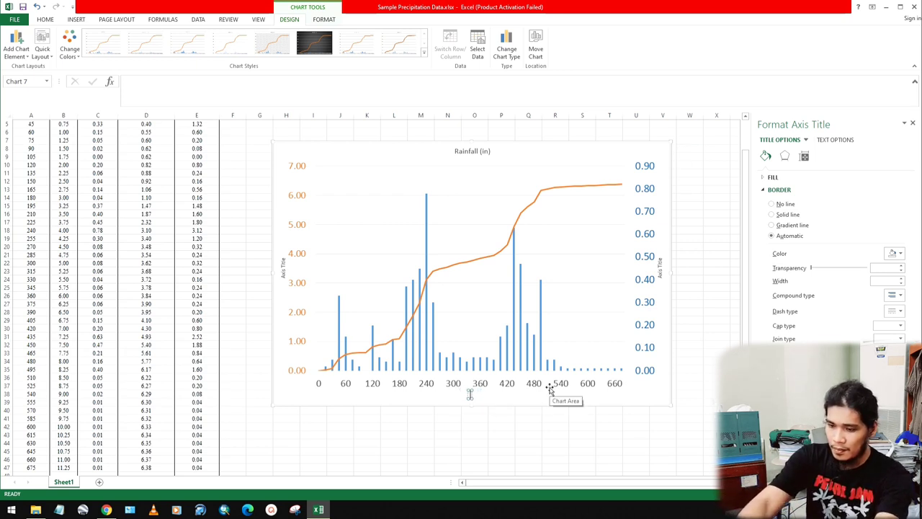
text(Time)
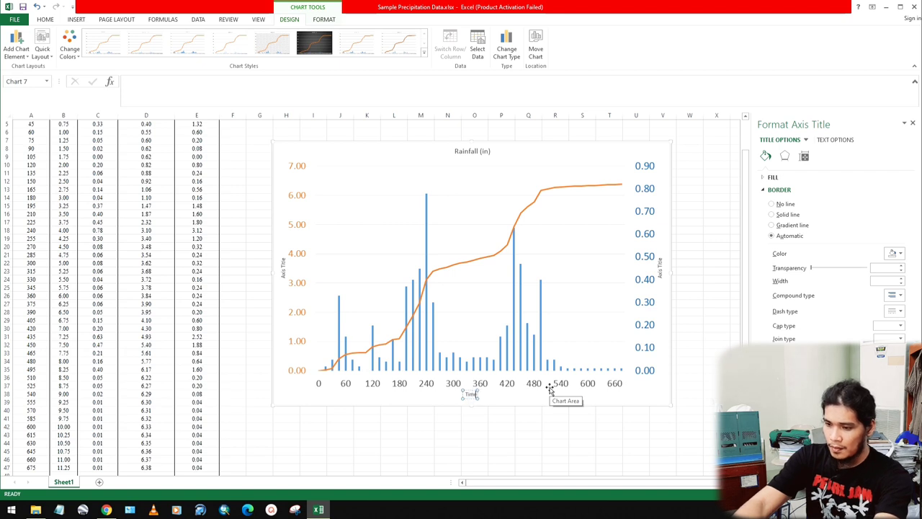
text( (minutes))
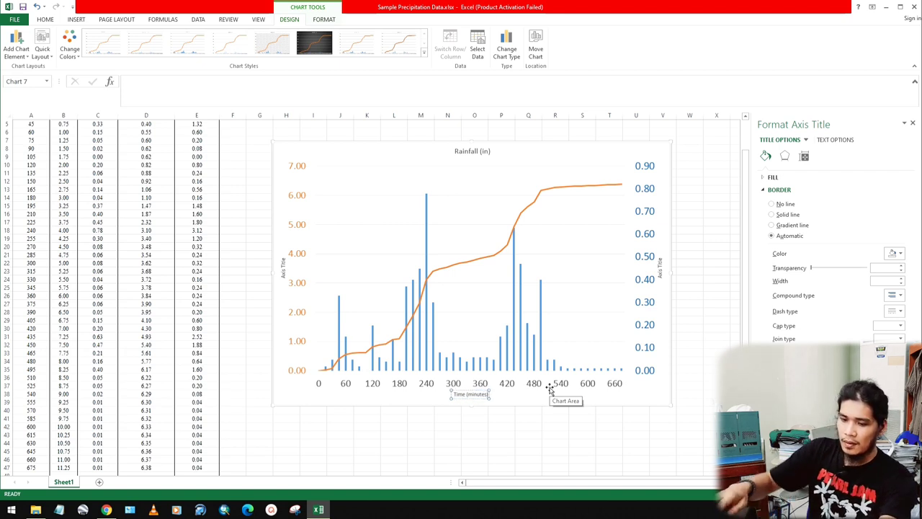
Enlarge the font of the whole horizontal axis title several sizes and deselect the chart.
key(ctrl+a)
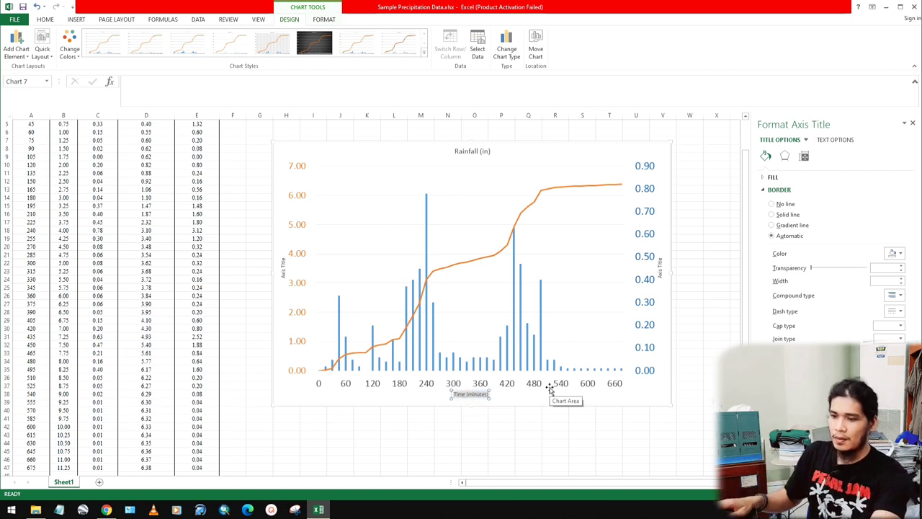
click(44, 21)
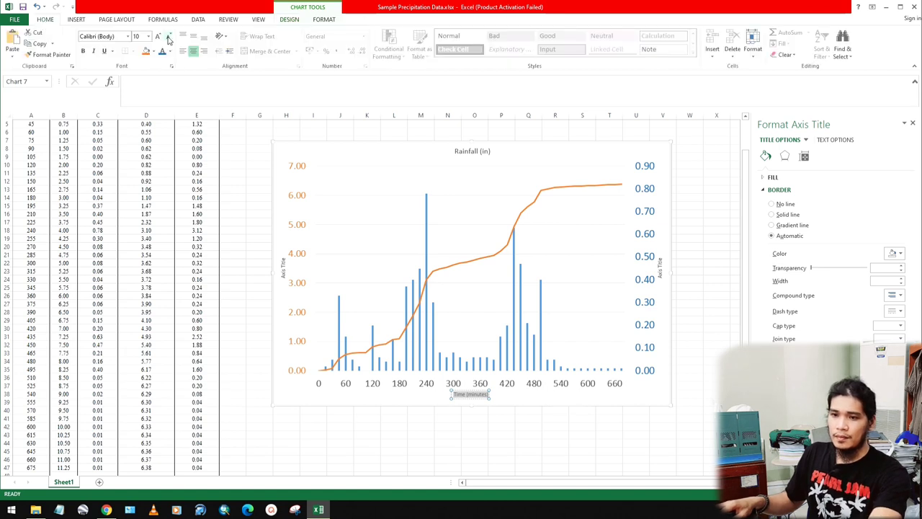
click(159, 36)
click(161, 37)
click(161, 37)
click(162, 37)
click(162, 37)
click(161, 37)
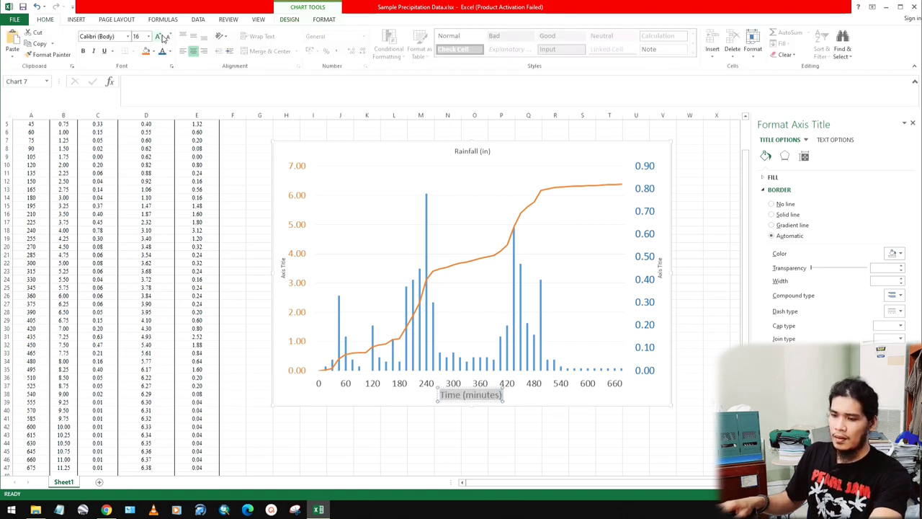
click(161, 37)
click(161, 36)
click(446, 425)
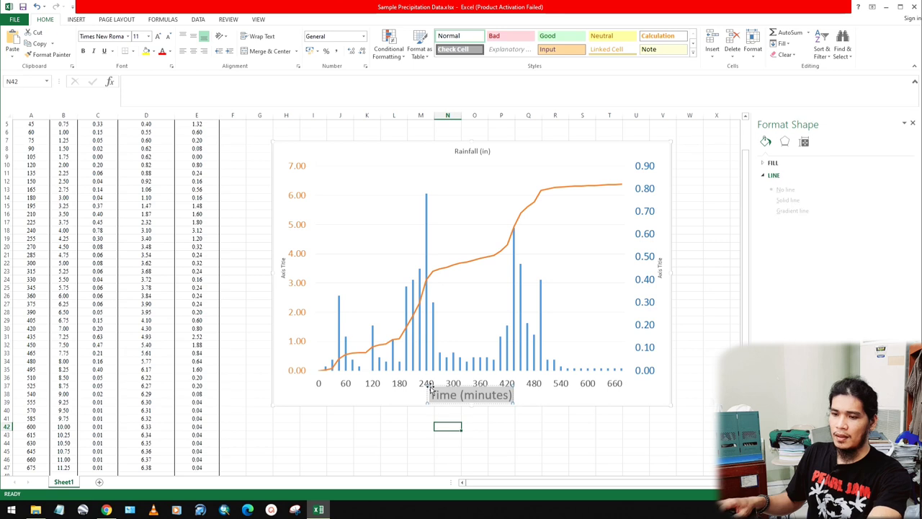
Change the title of the vertical axis with the orange labels to "Rainfall (in)".
click(284, 263)
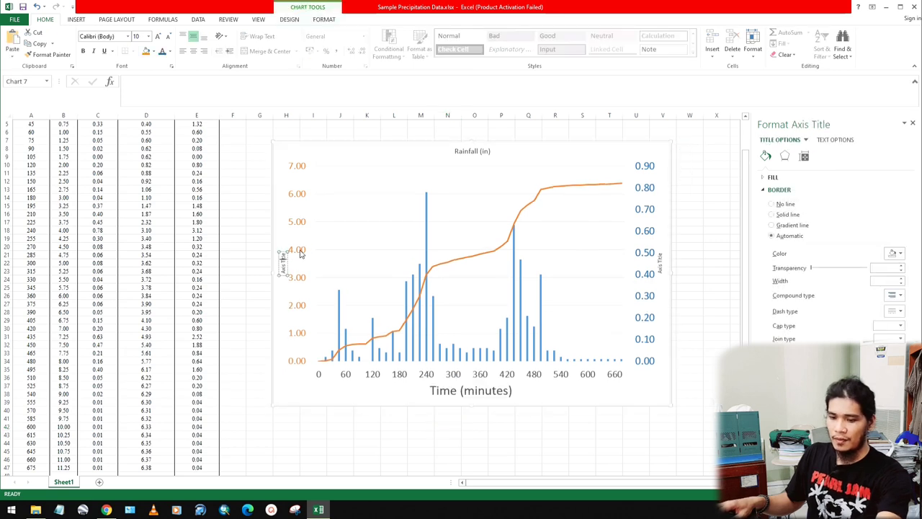
text(Rainfall)
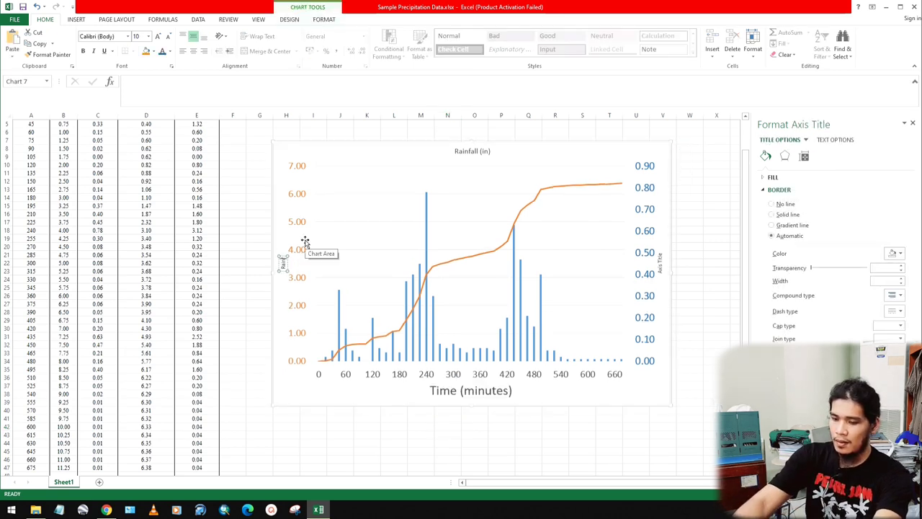
text( (in))
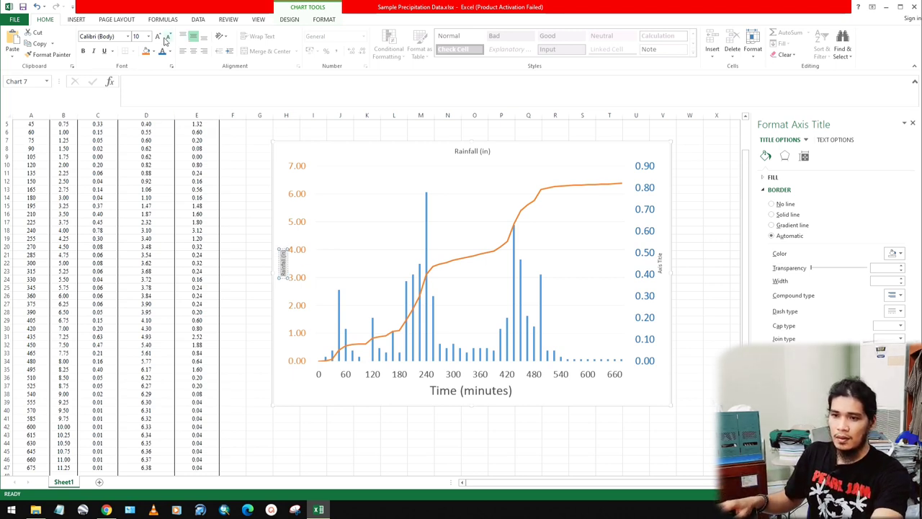
Increase the orange vertical axis title's font size to 24 and extend its text to "Cumulative Rainfall (in)".
click(158, 36)
click(158, 36)
click(158, 36)
click(158, 36)
click(157, 36)
click(158, 36)
click(158, 36)
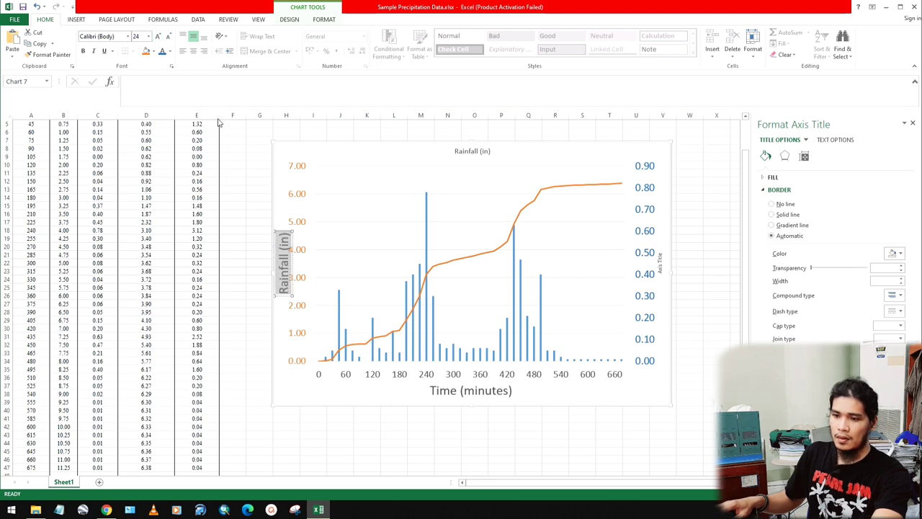
click(285, 291)
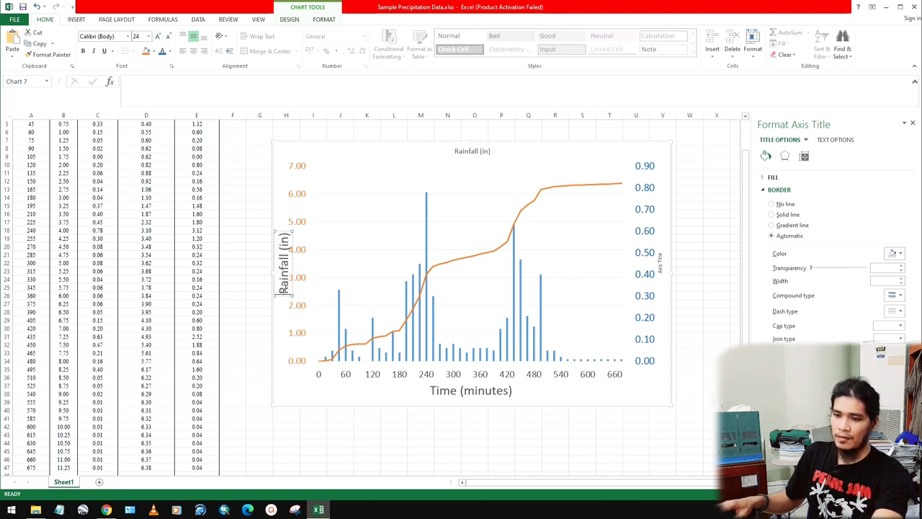
text(Cumulative)
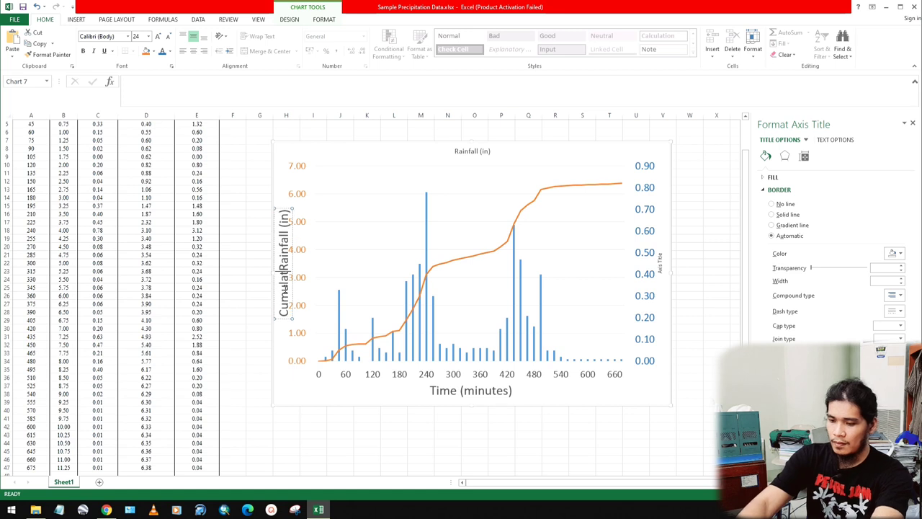
Change the title of the vertical axis with the blue labels to "Rainfall (in)", enlarge its font several sizes, and deselect the chart.
click(660, 264)
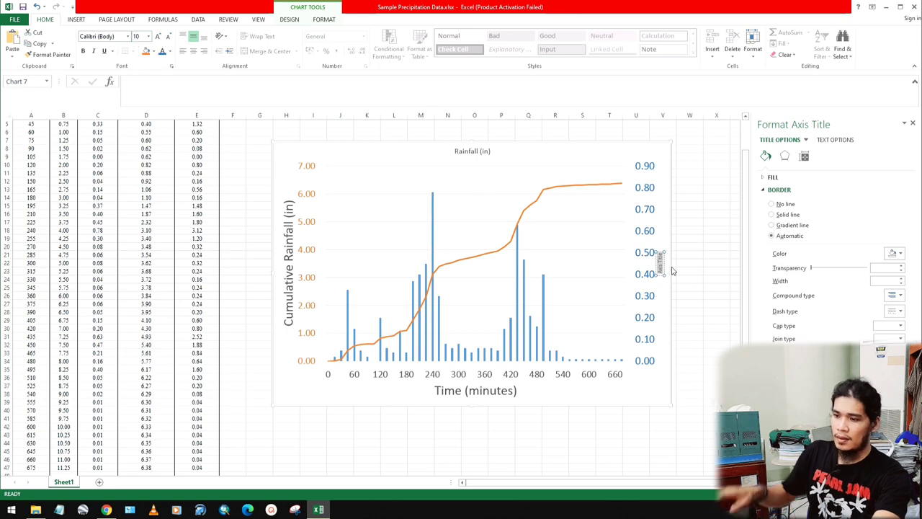
text(Rainf)
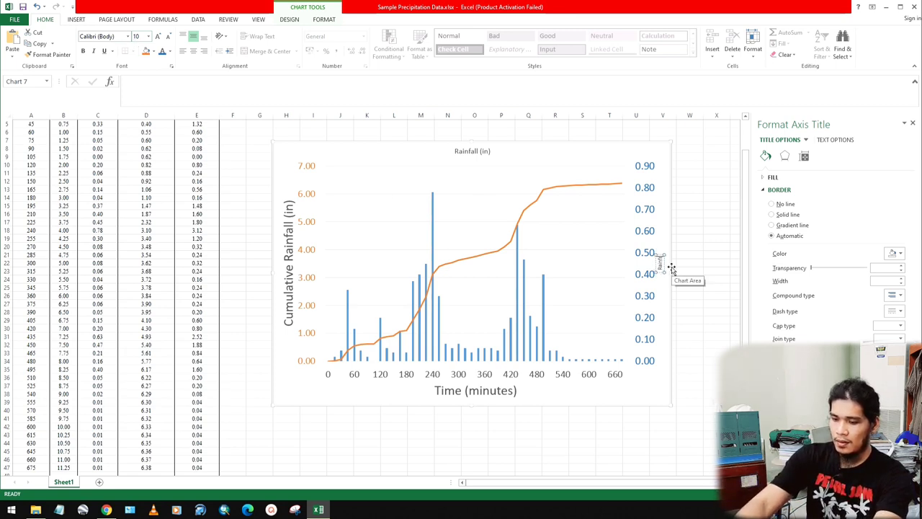
text(all (in))
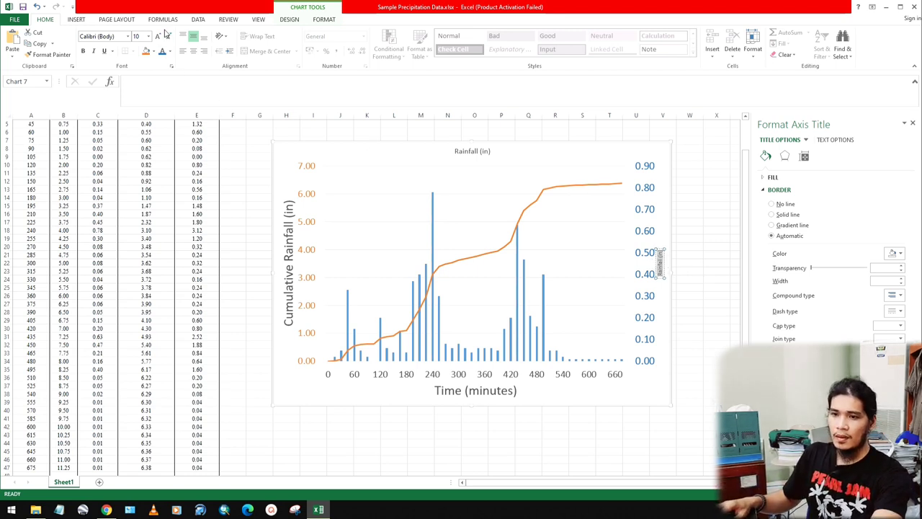
click(159, 36)
click(159, 36)
click(159, 36)
click(159, 36)
click(159, 36)
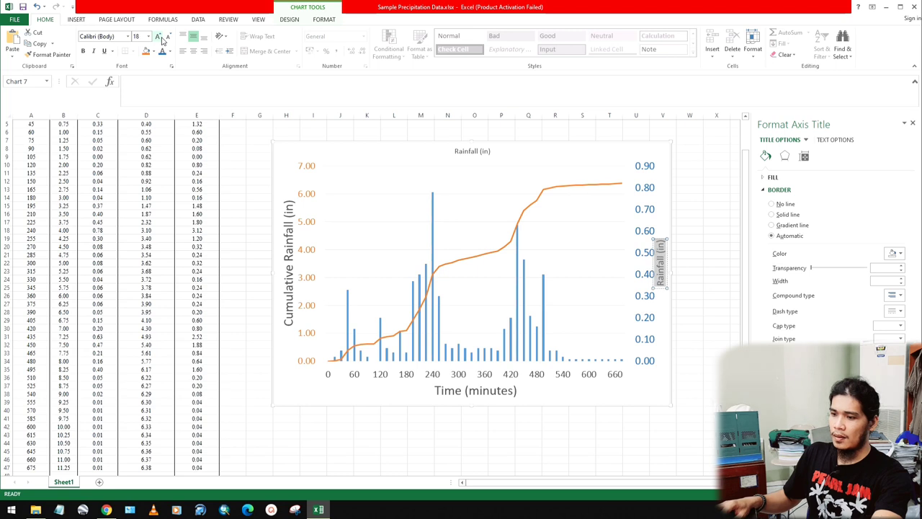
click(159, 36)
click(712, 297)
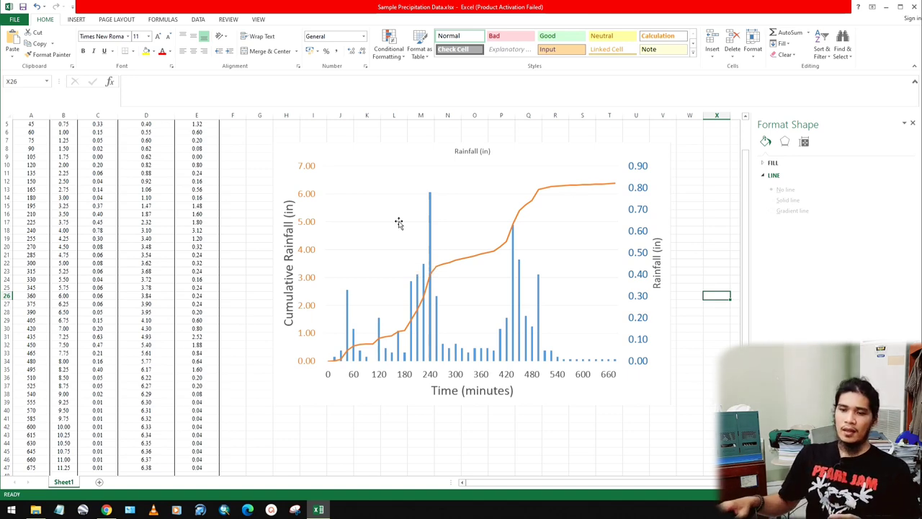
Review the time and rainfall columns of the data table, including cell D24, alongside the titled chart.
scroll(147, 278, down, 3)
click(167, 210)
scroll(168, 227, up, 4)
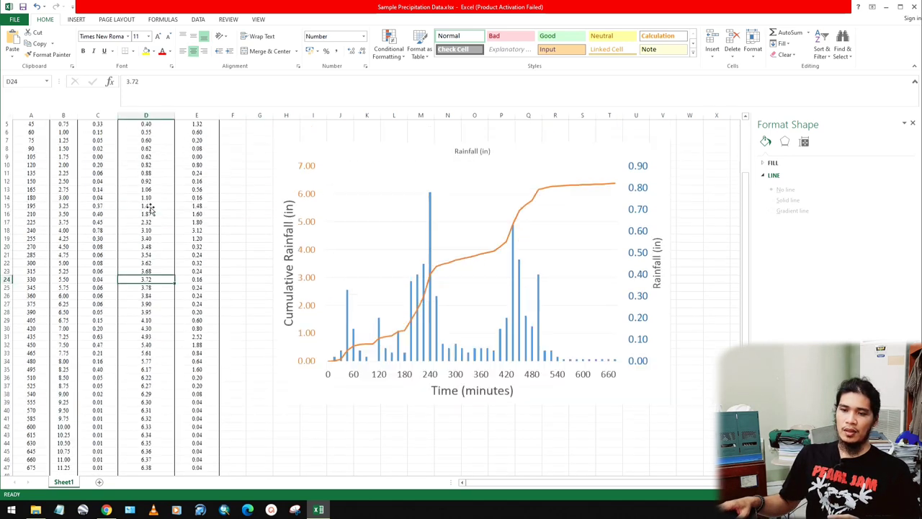
scroll(153, 228, down, 3)
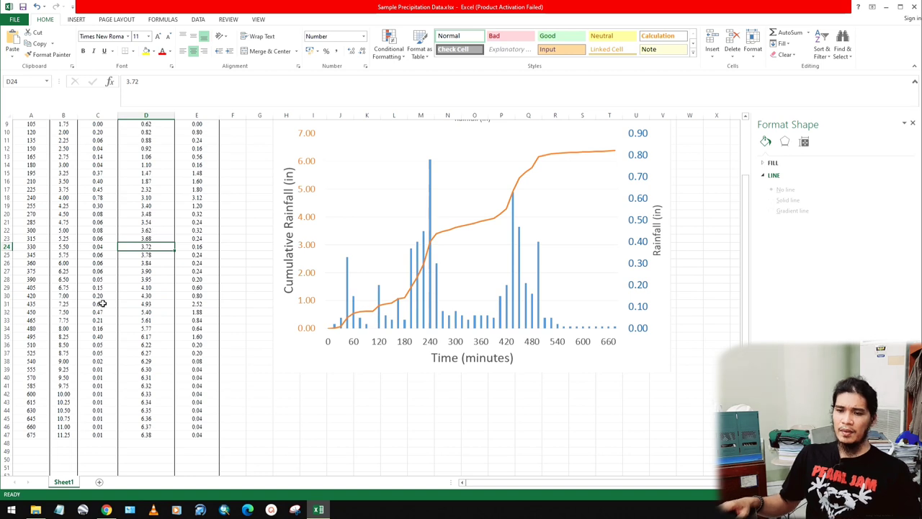
scroll(103, 303, up, 3)
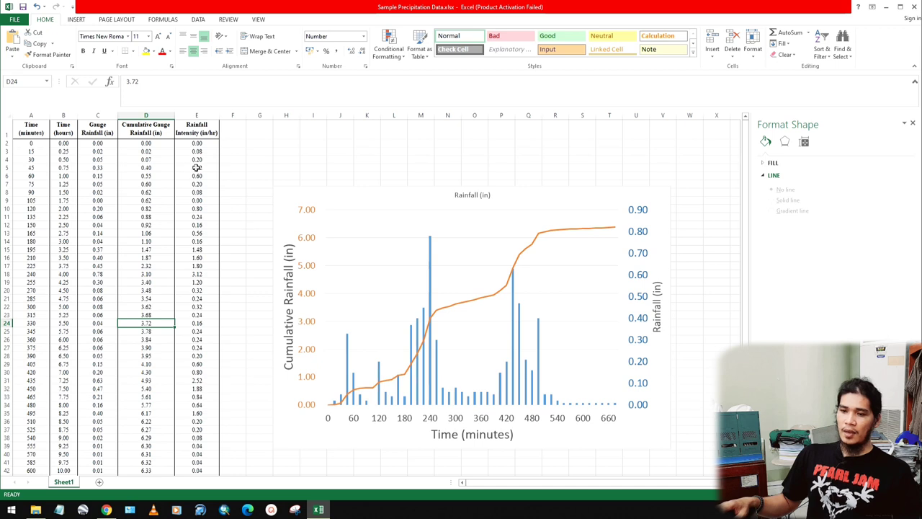
Copy the San Simon Bridge station's readings from 08:00:12 back to 05:50:12 in Chrome and paste them into a new worksheet in Excel.
click(199, 273)
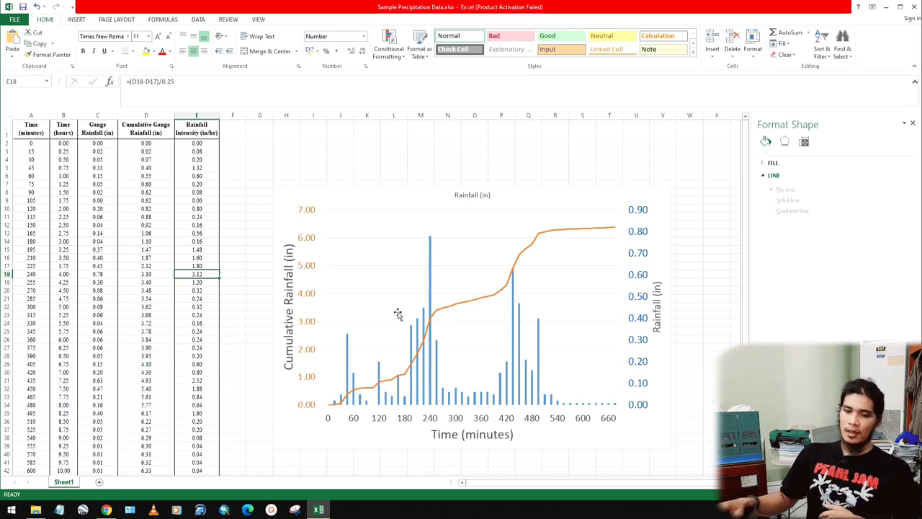
key(alt+Tab)
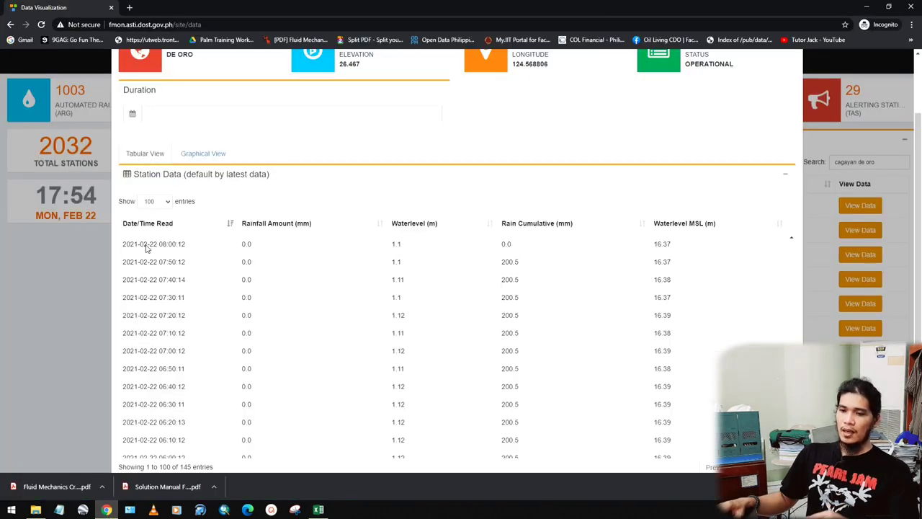
drag(145, 244, 671, 455)
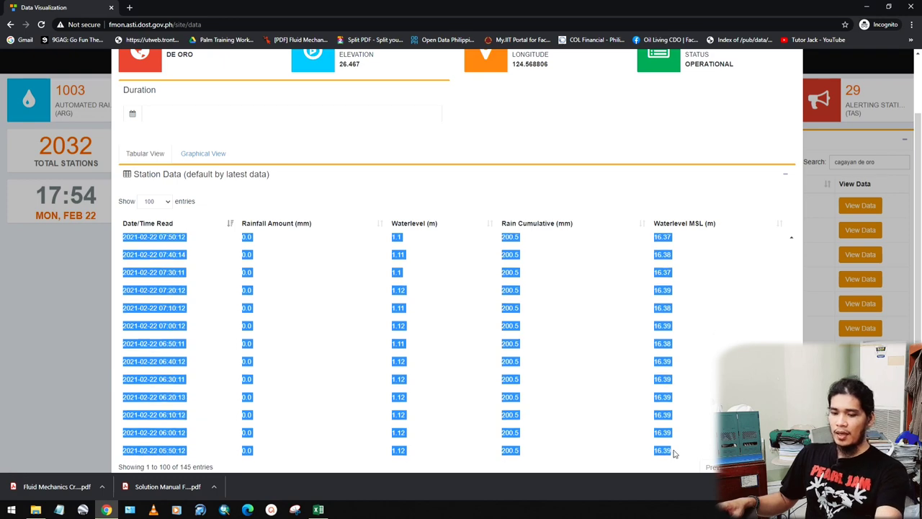
click(317, 510)
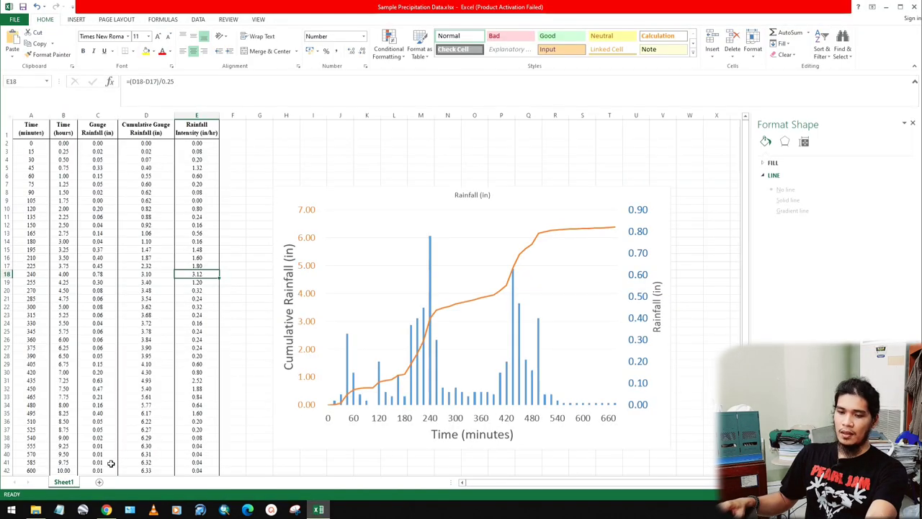
click(100, 482)
key(ctrl+v)
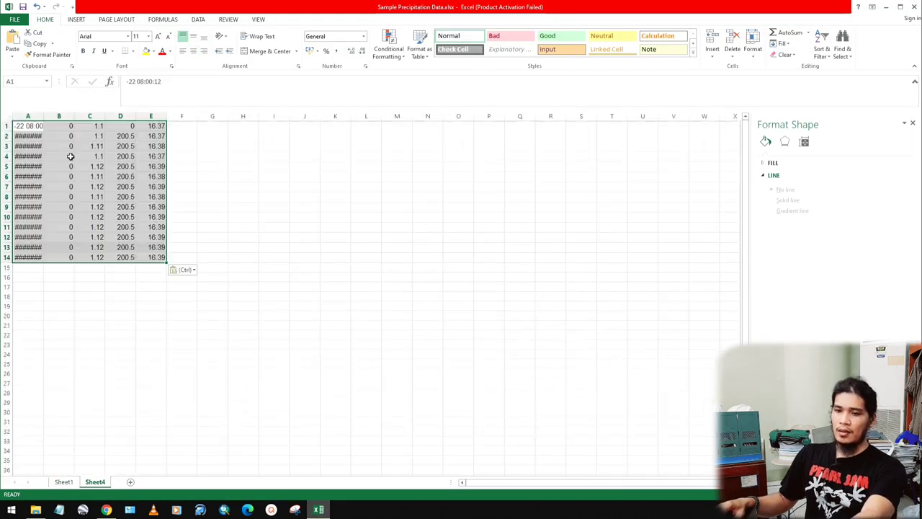
Fit the widths of columns A and B to the pasted readings, check the source table in Chrome, and deselect the data in Excel.
double_click(43, 116)
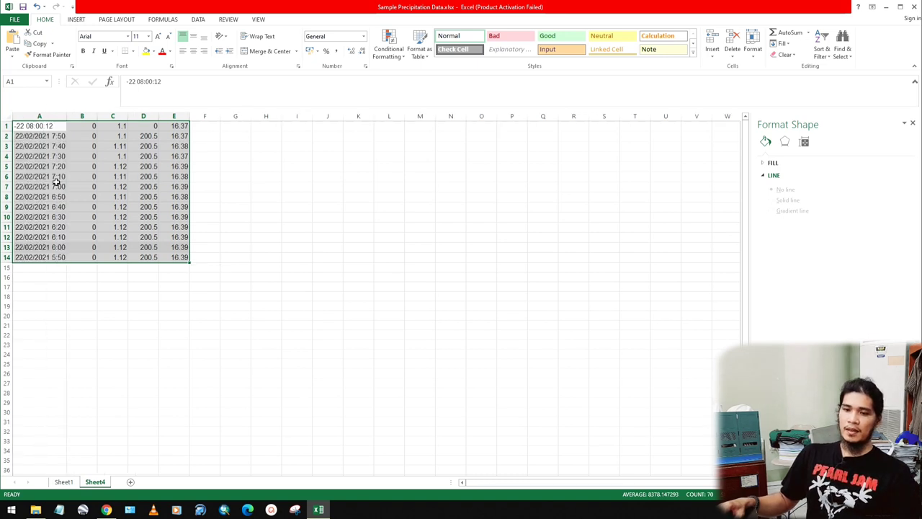
double_click(97, 116)
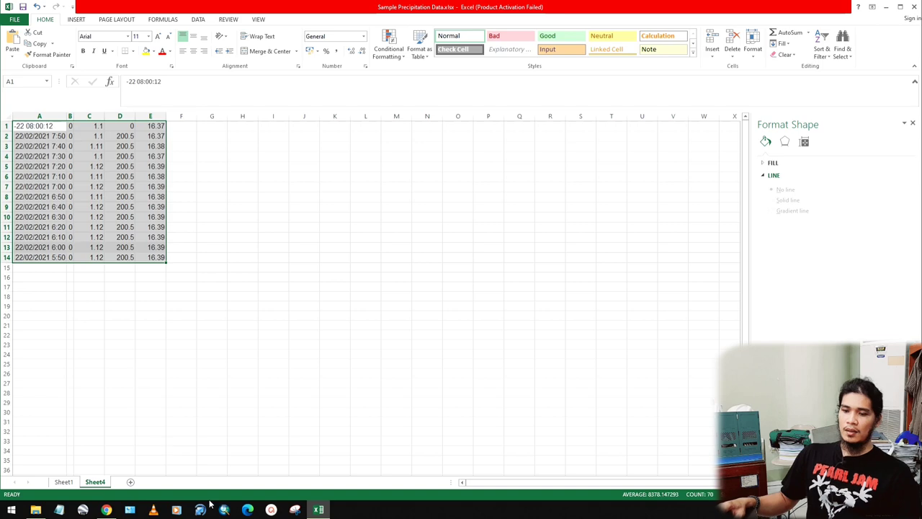
click(106, 509)
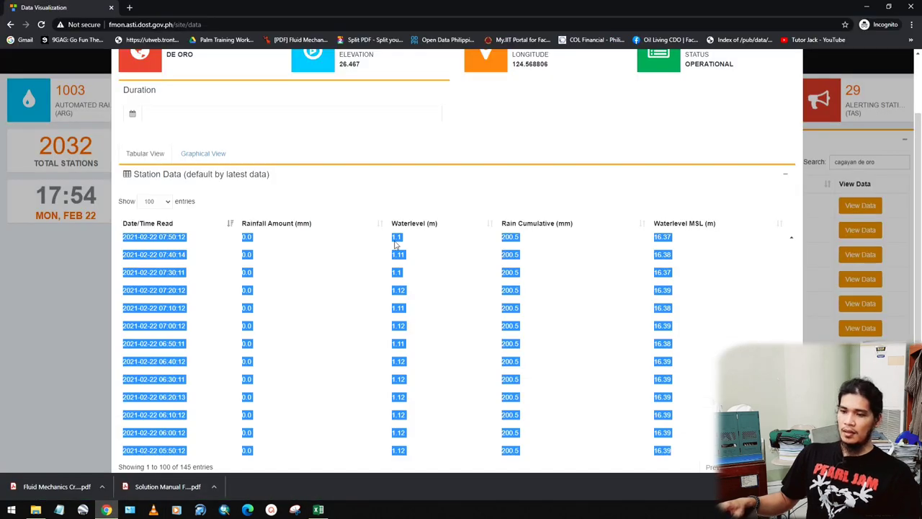
click(321, 510)
click(208, 176)
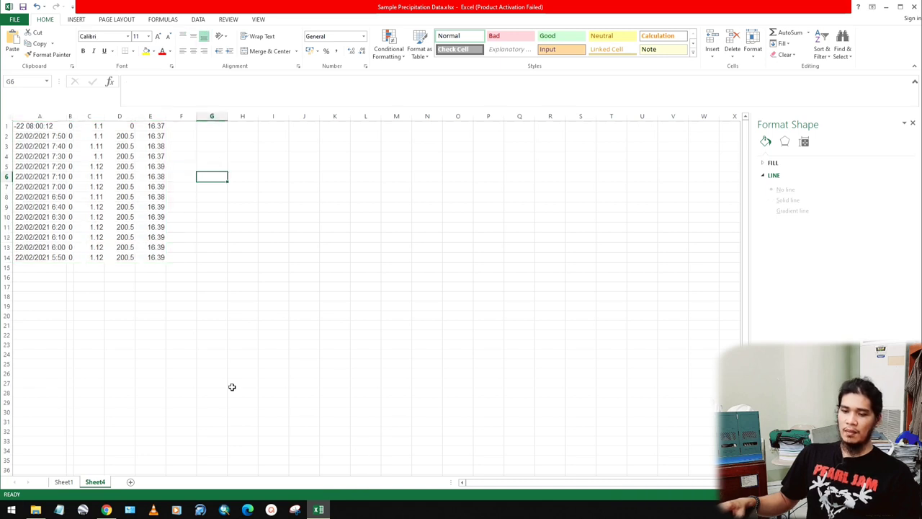
Switch to Chrome, close the San Simon Bridge data, and view the Pigsag-an, Cagayan de Oro City station's readings.
click(106, 509)
scroll(612, 173, up, 2)
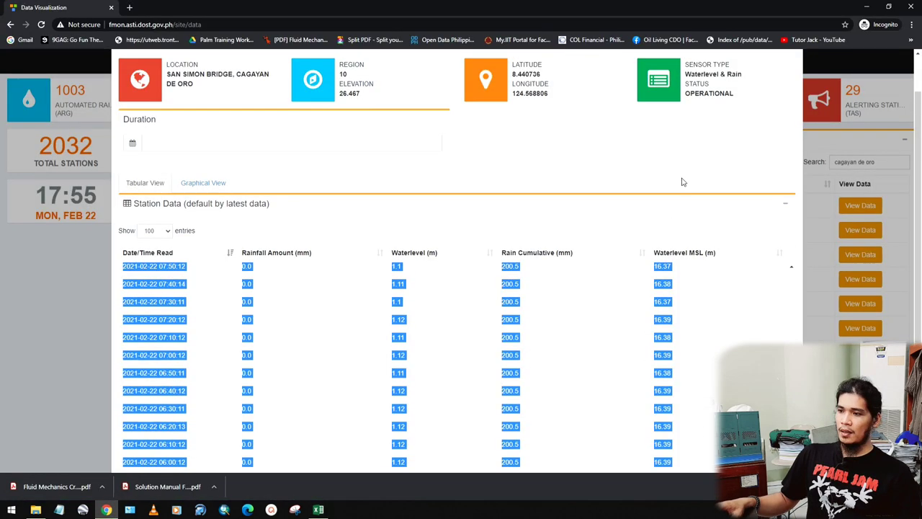
click(794, 75)
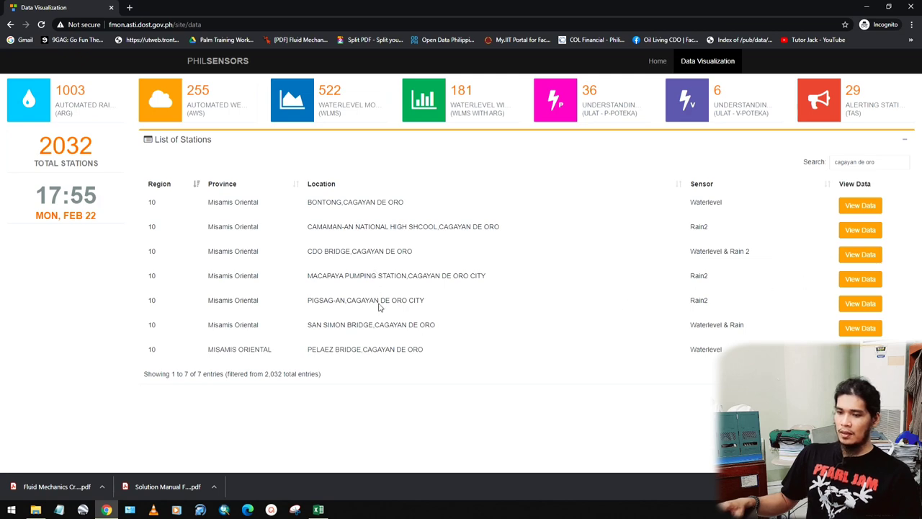
click(855, 304)
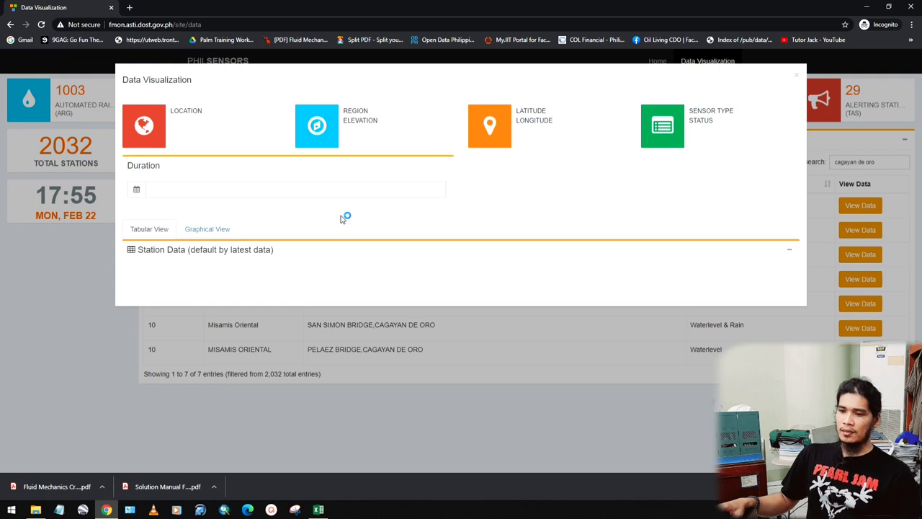
scroll(516, 309, down, 2)
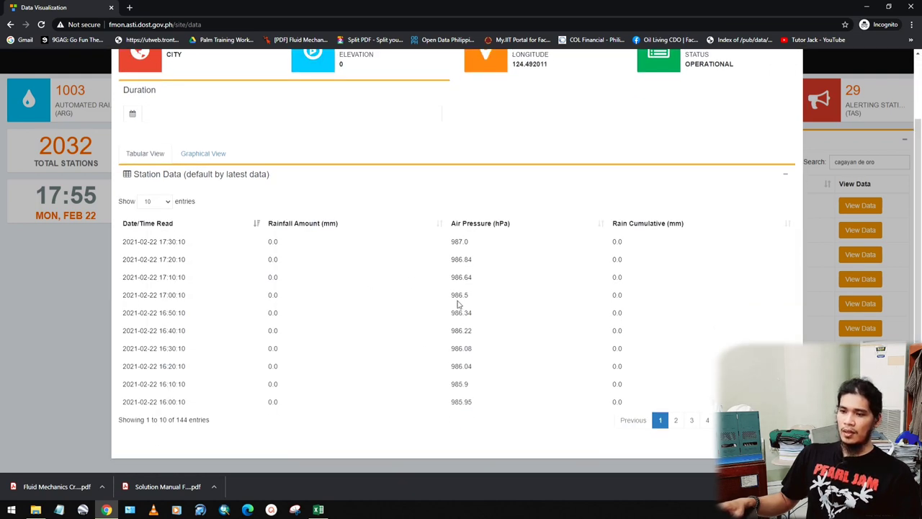
scroll(774, 289, up, 2)
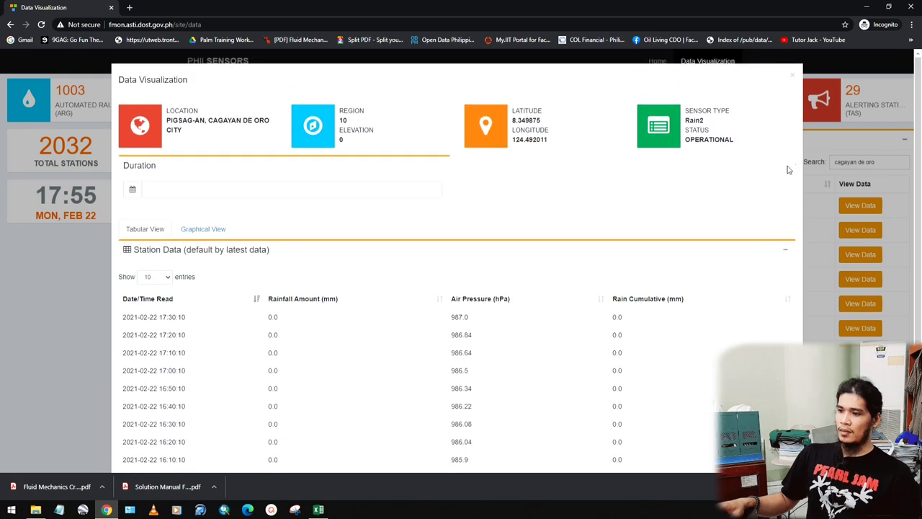
click(794, 78)
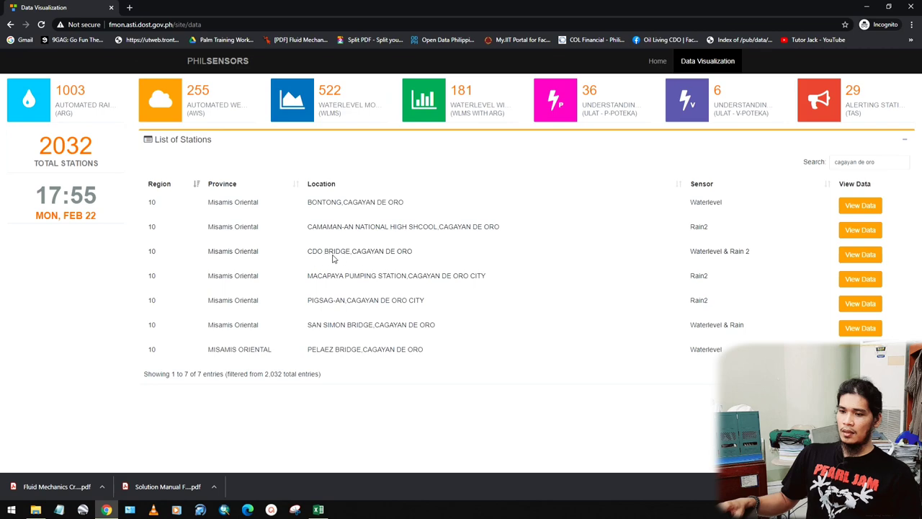
Open the CDO Bridge, Cagayan de Oro station's data and show 100 entries in its table.
click(860, 254)
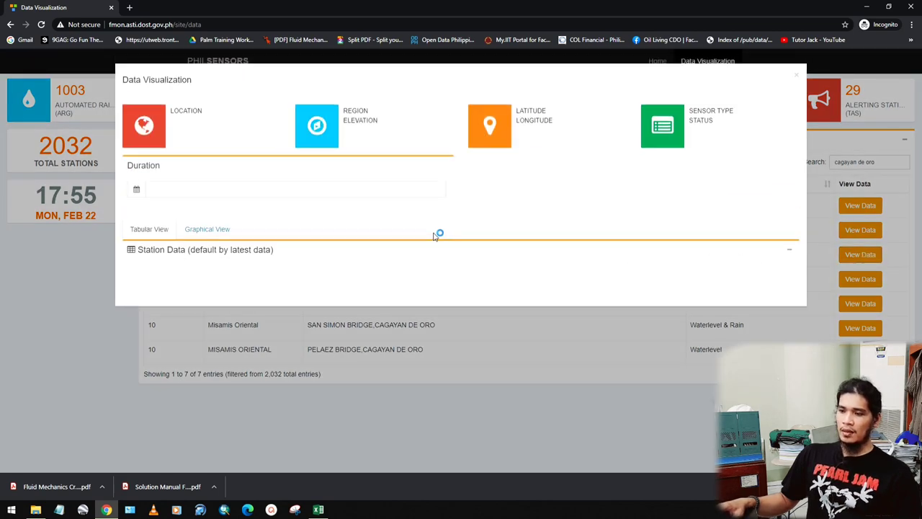
scroll(670, 294, down, 1)
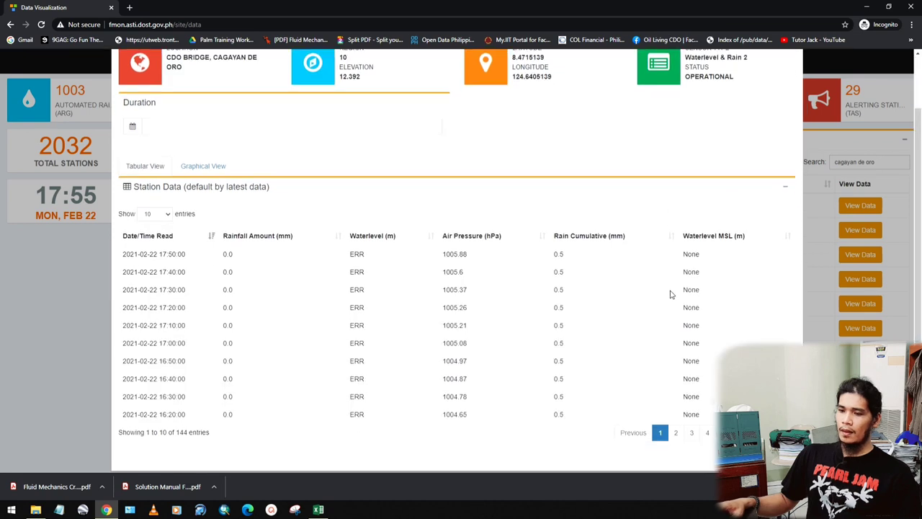
click(168, 202)
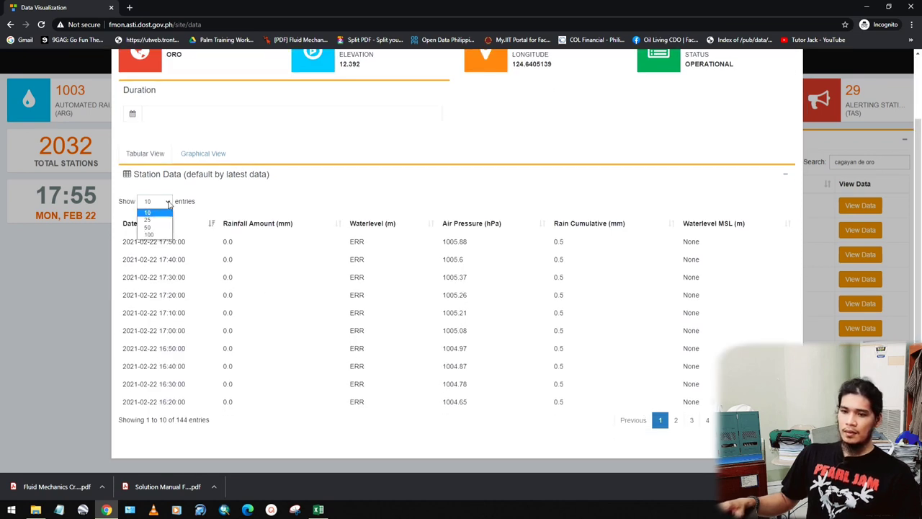
click(149, 234)
Examine the CDO Bridge station's rainfall amounts and cumulative rain in the early hours of 2021-02-22.
scroll(459, 315, down, 3)
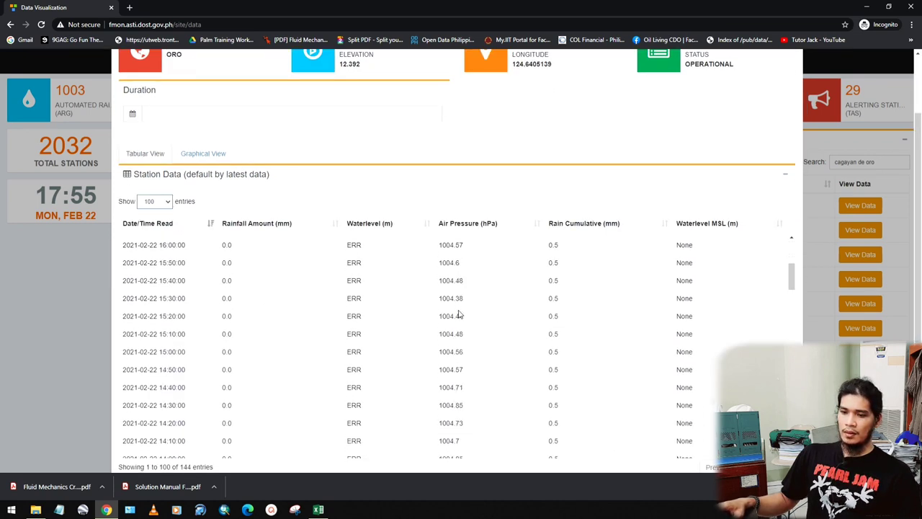
scroll(459, 315, down, 20)
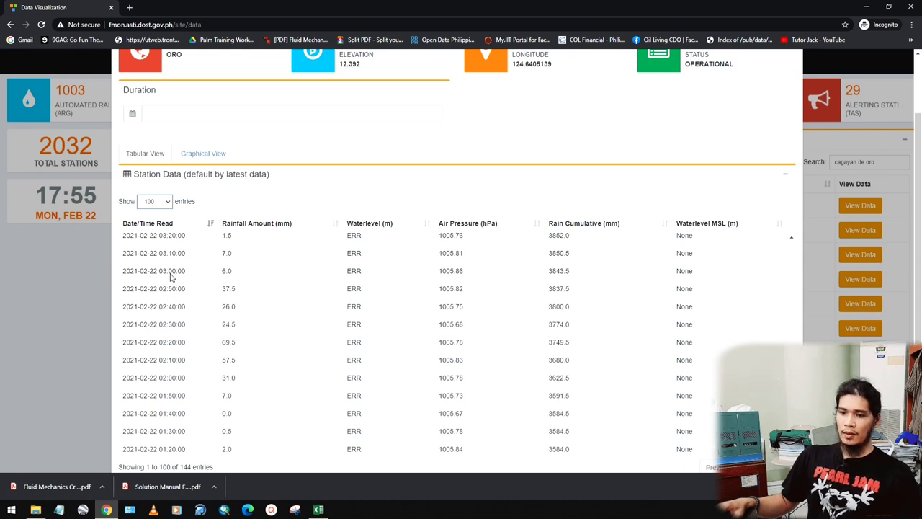
scroll(177, 281, down, 5)
scroll(144, 303, up, 5)
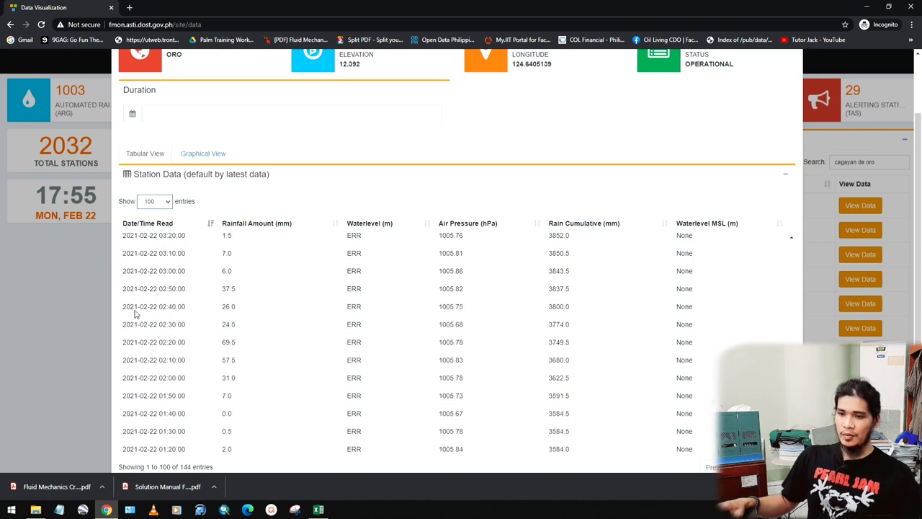
scroll(243, 250, up, 2)
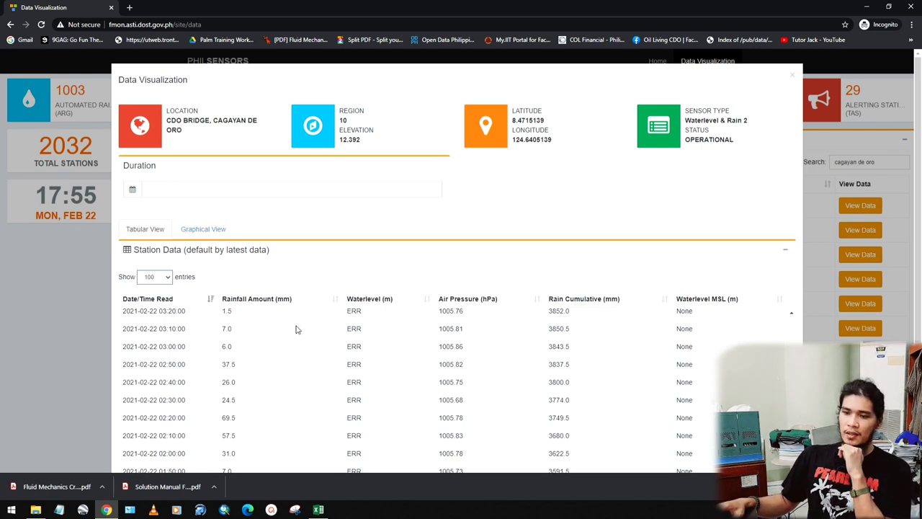
scroll(294, 328, down, 3)
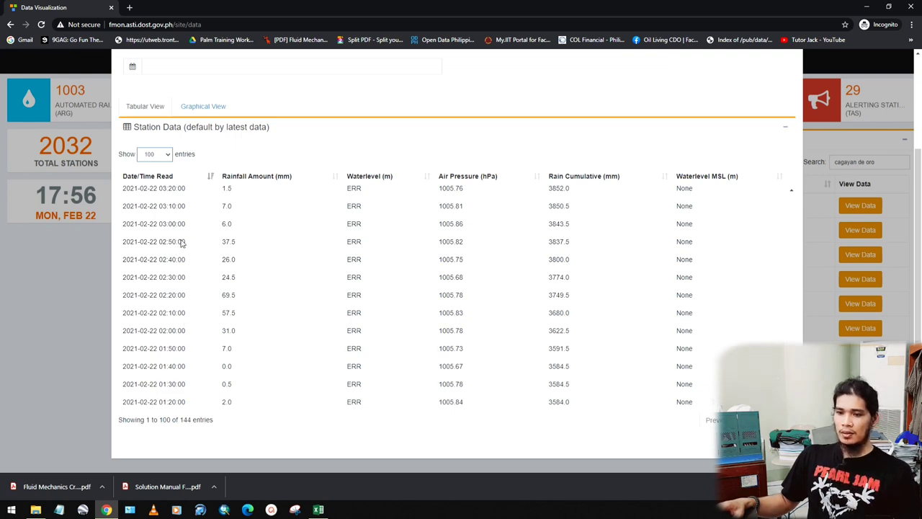
scroll(360, 155, up, 2)
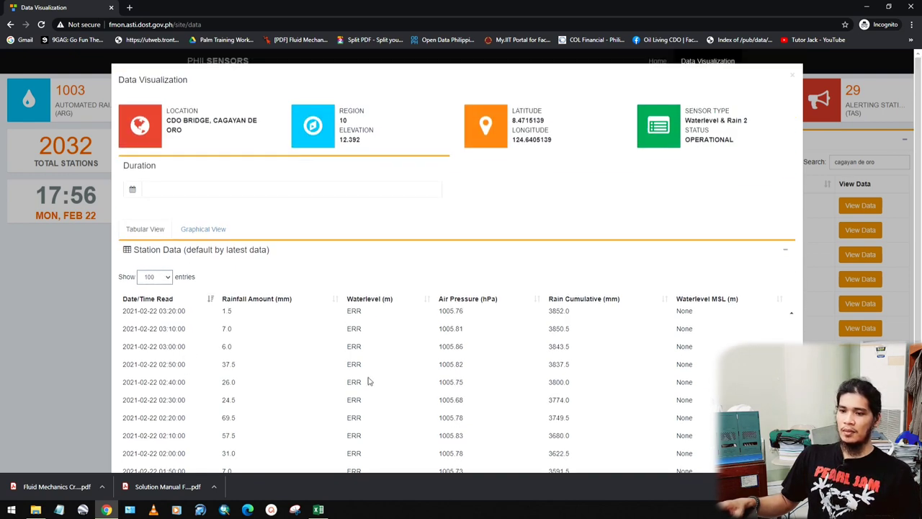
scroll(395, 344, down, 2)
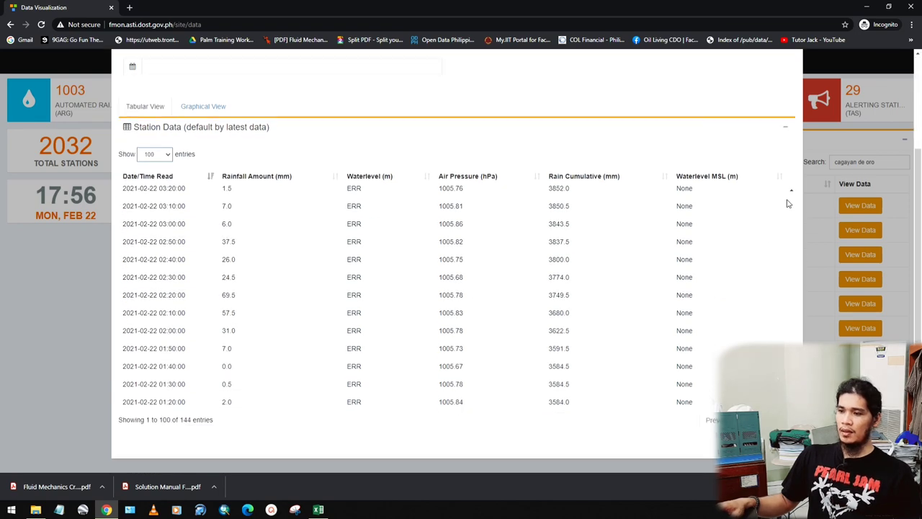